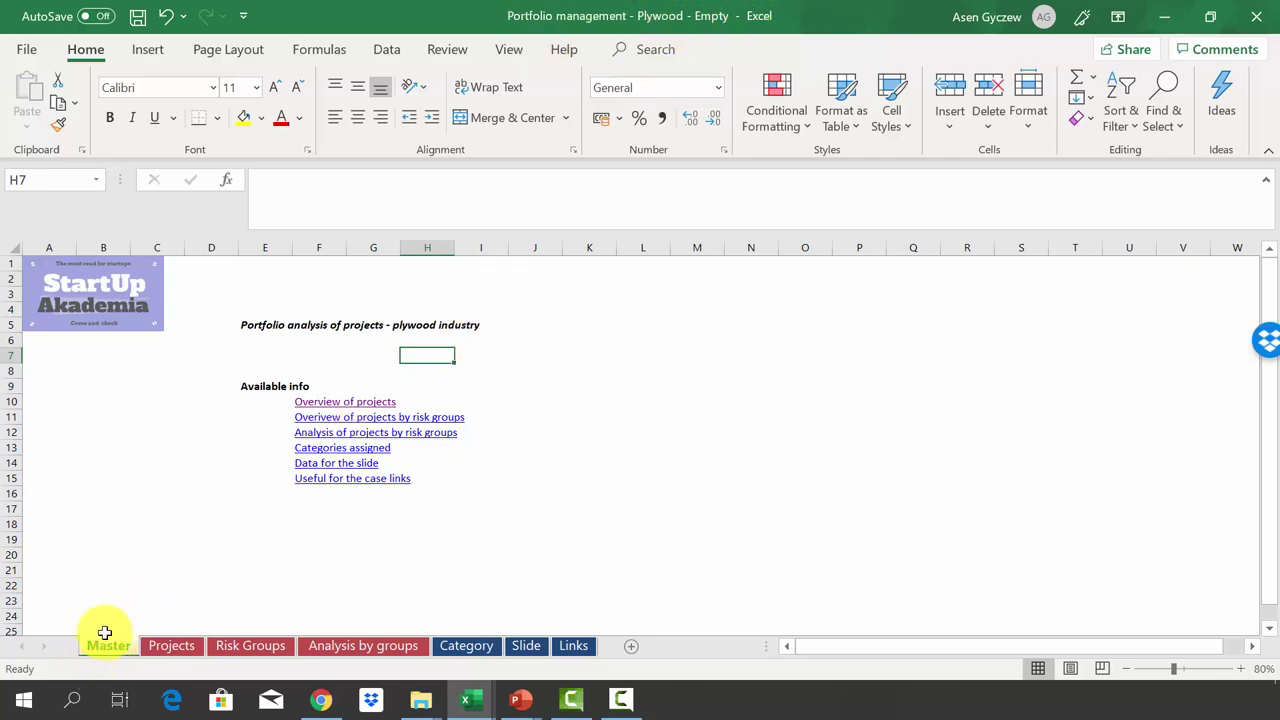
Look over the Available info links on the Master sheet and follow the one to Overview of projects.
left_click(320, 247)
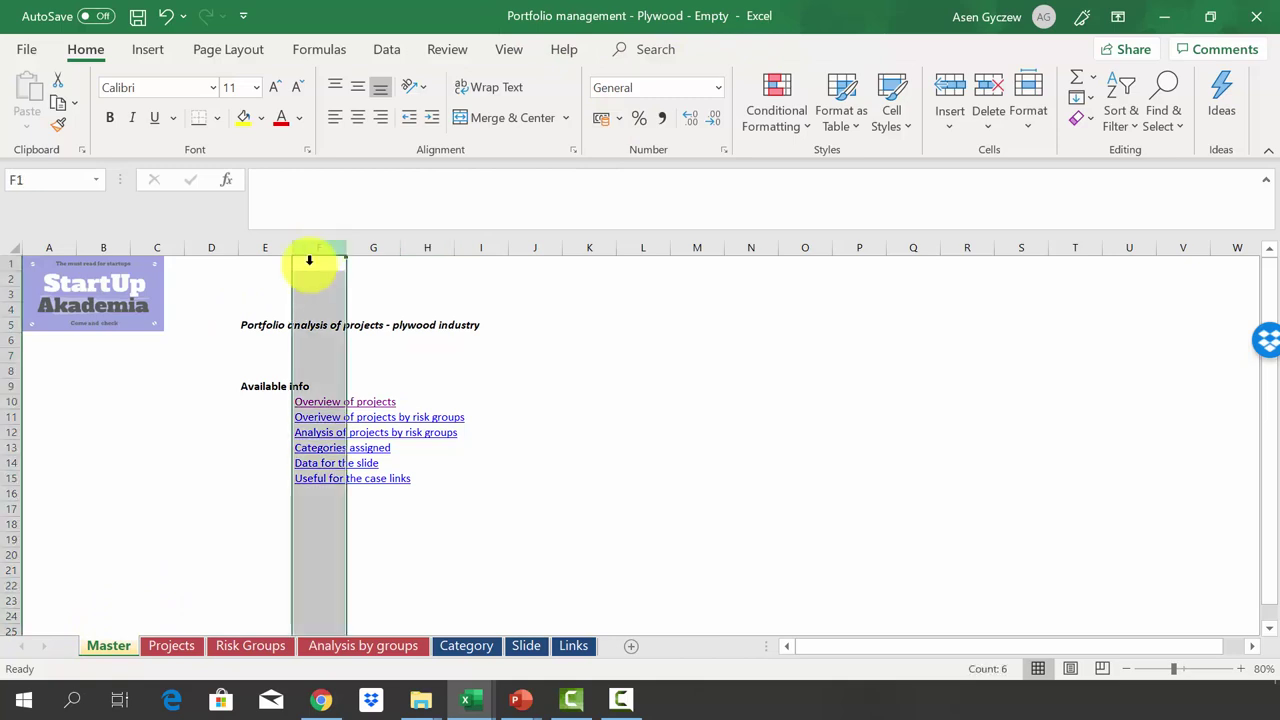
left_click(231, 401)
left_click(19, 401)
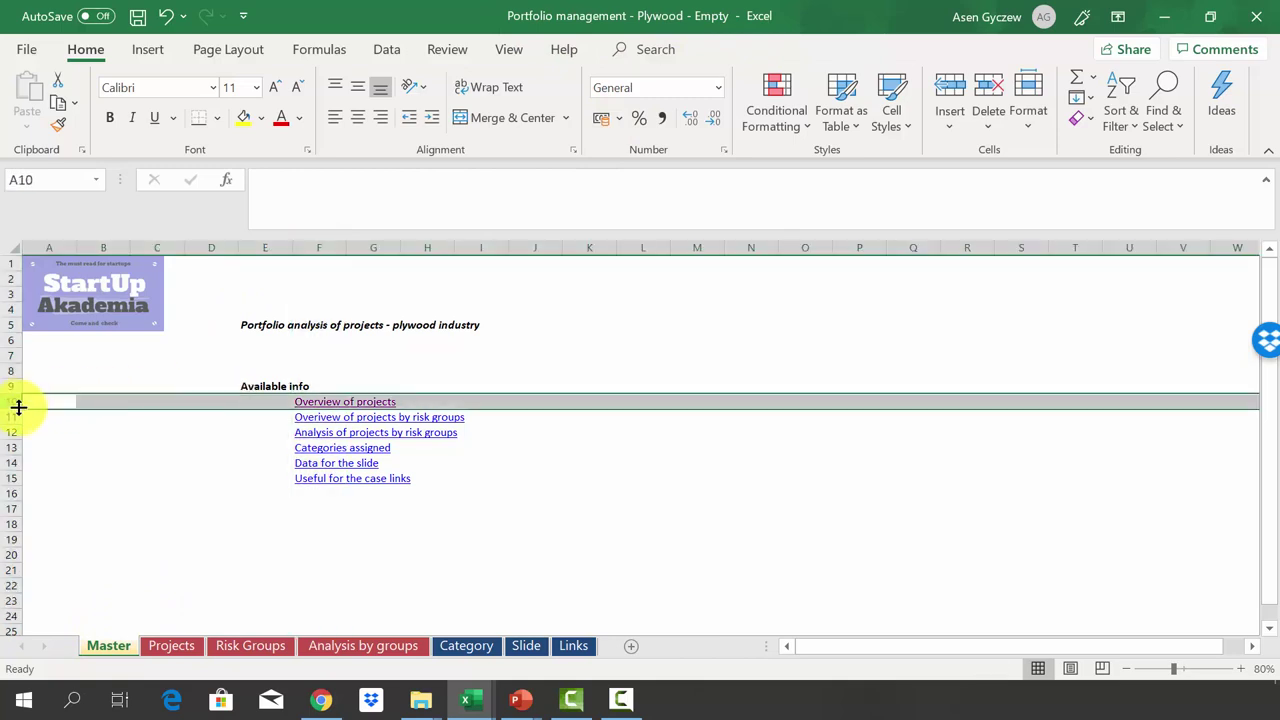
left_click(11, 416)
left_click(13, 430)
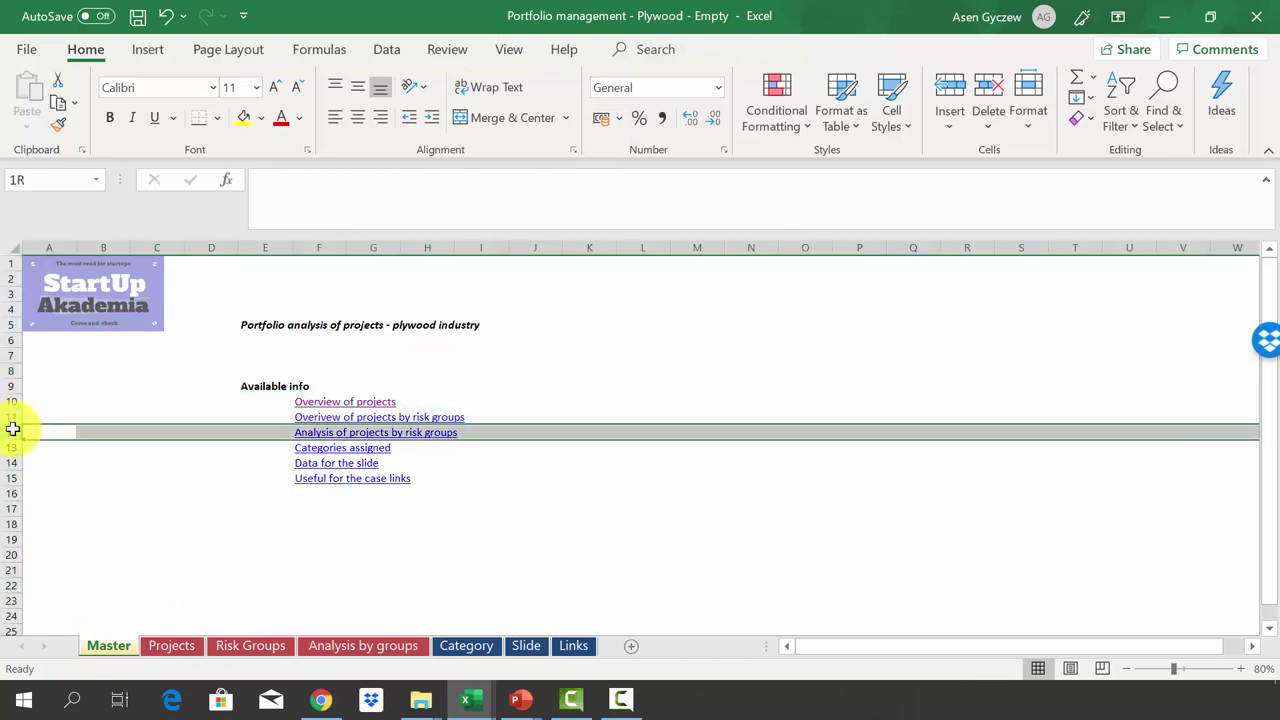
left_click(229, 386)
left_click(312, 404)
left_click(312, 404)
left_click(314, 398)
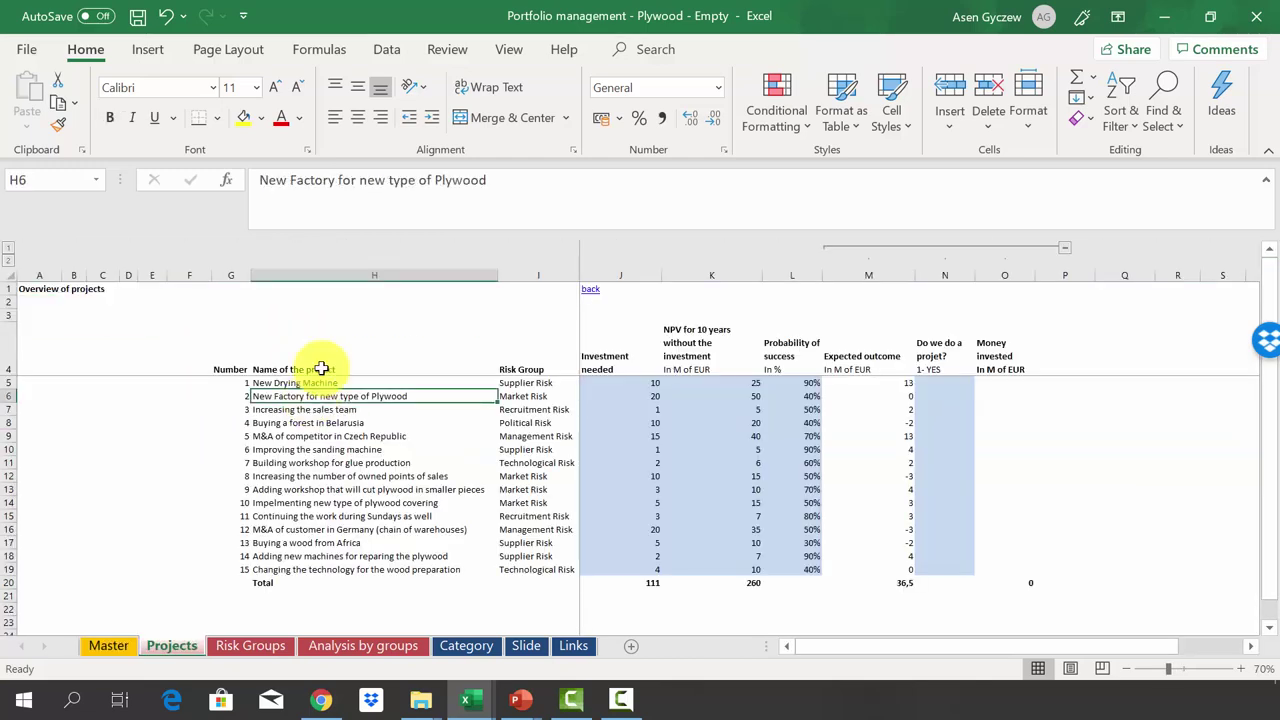
Examine the project name, risk group, investment needed, 10-year NPV and probability of success columns in the projects overview.
left_click(343, 269)
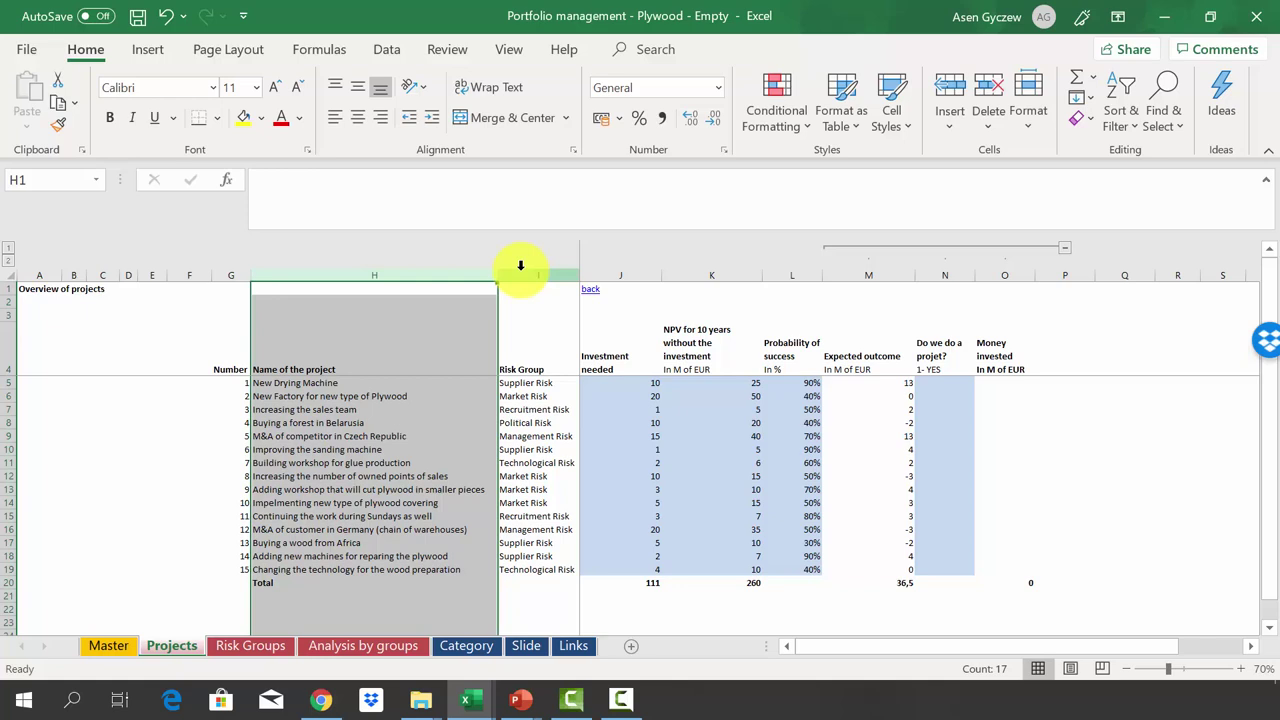
left_click(520, 270)
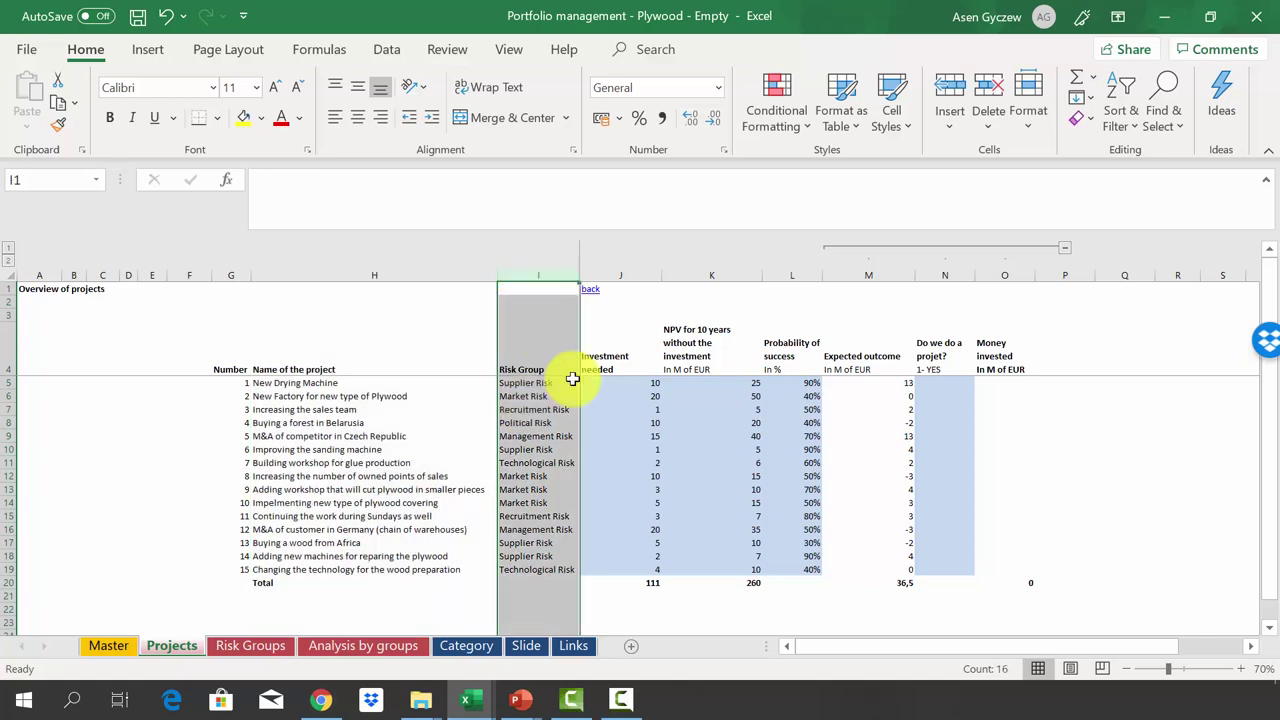
left_click(6, 384)
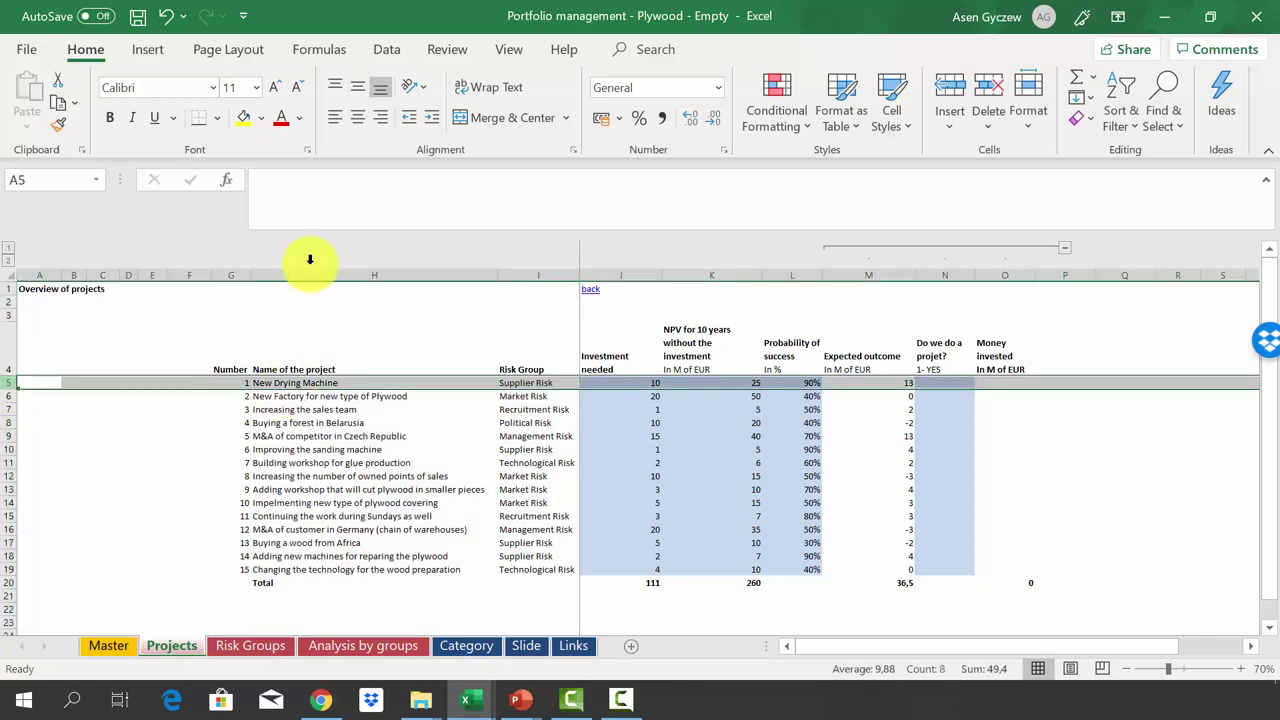
left_click(614, 271)
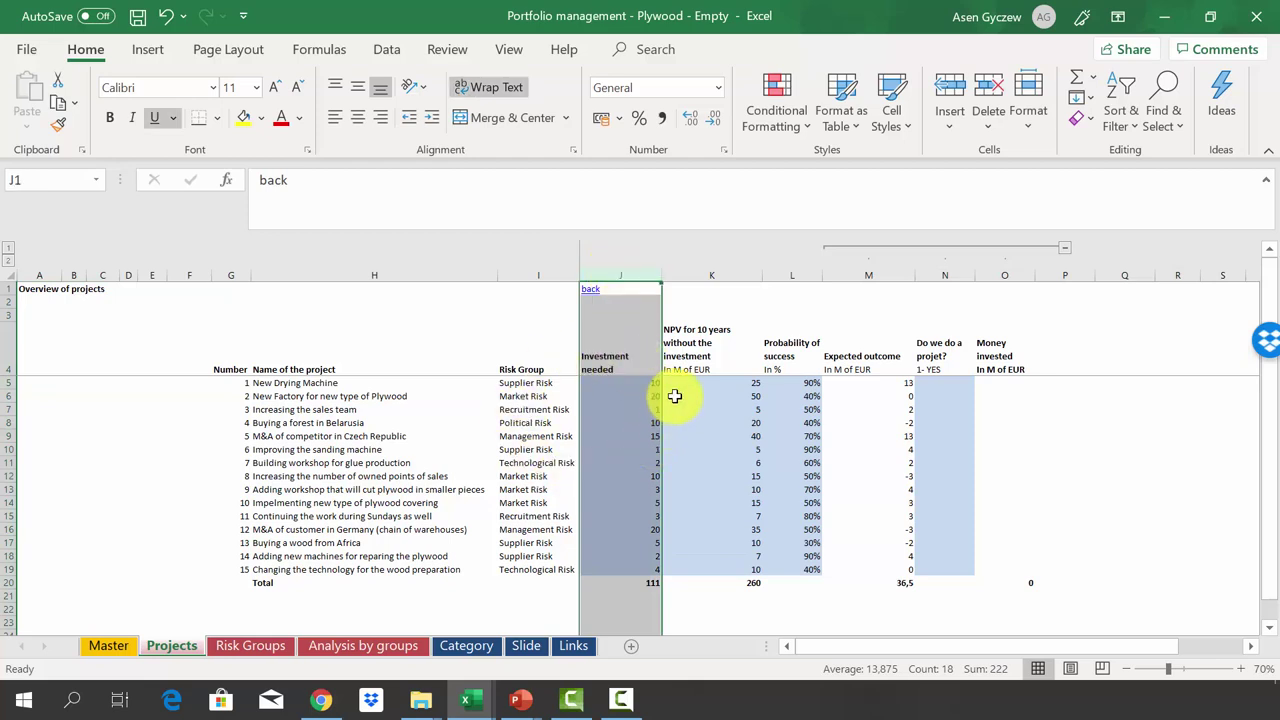
left_click(729, 270)
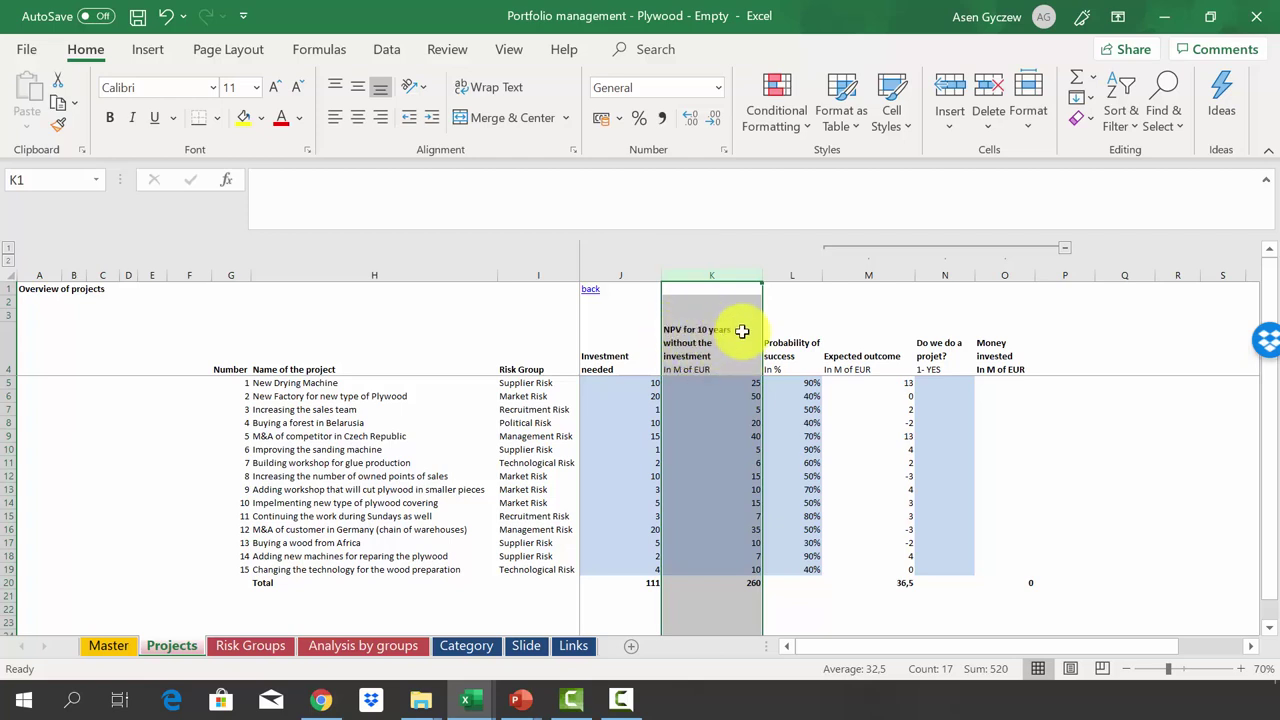
left_click(795, 274)
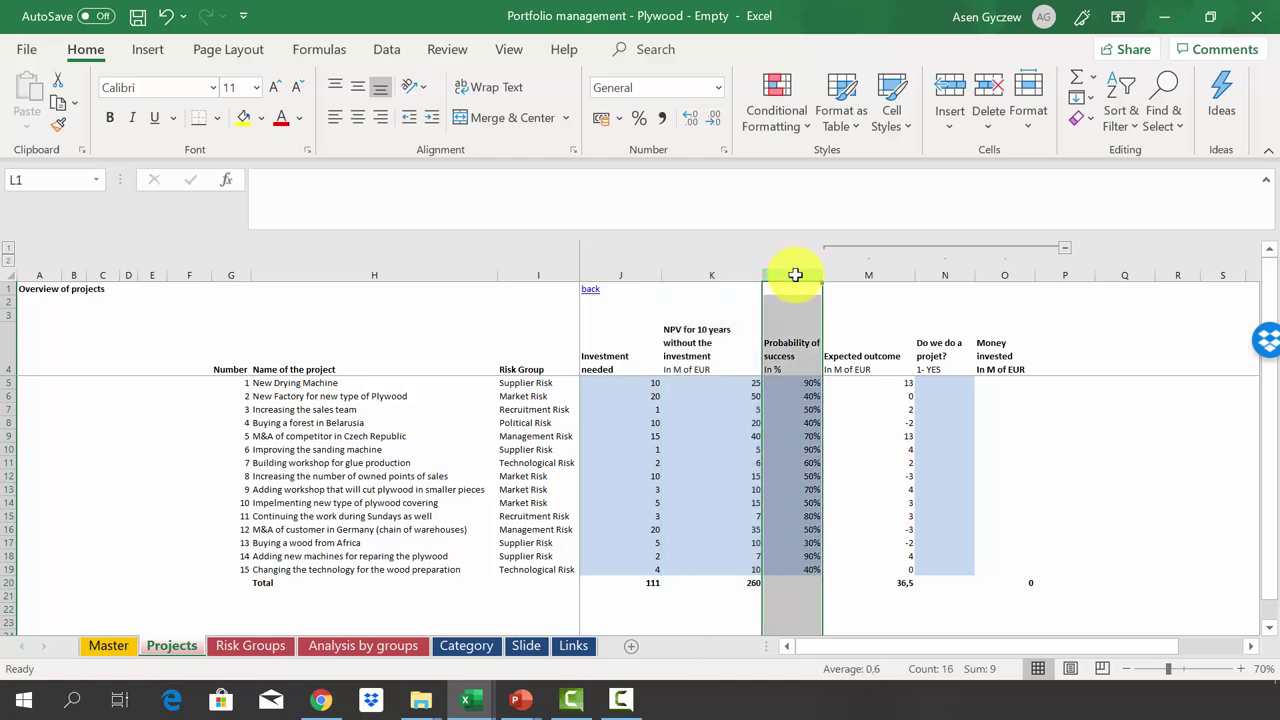
Inspect the expected outcome formula in M5 and the NPV, probability of success and investment inputs it uses.
left_click(863, 381)
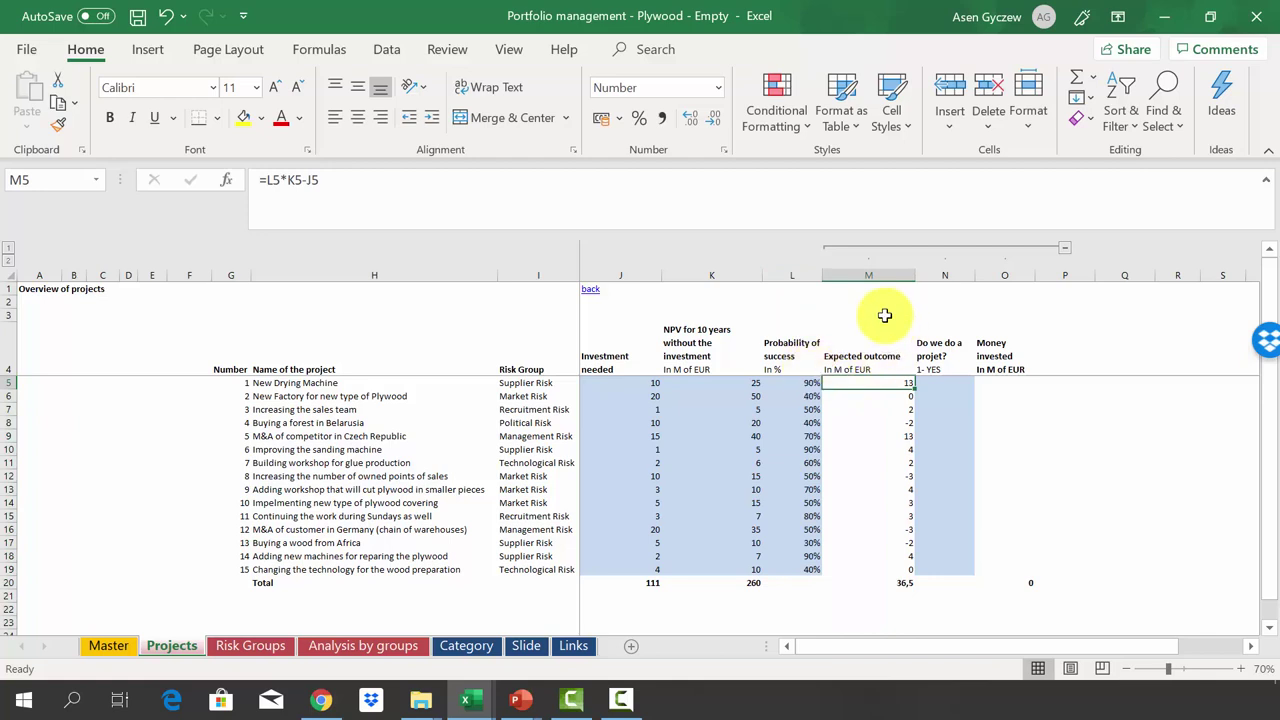
left_click(737, 271)
left_click(802, 277)
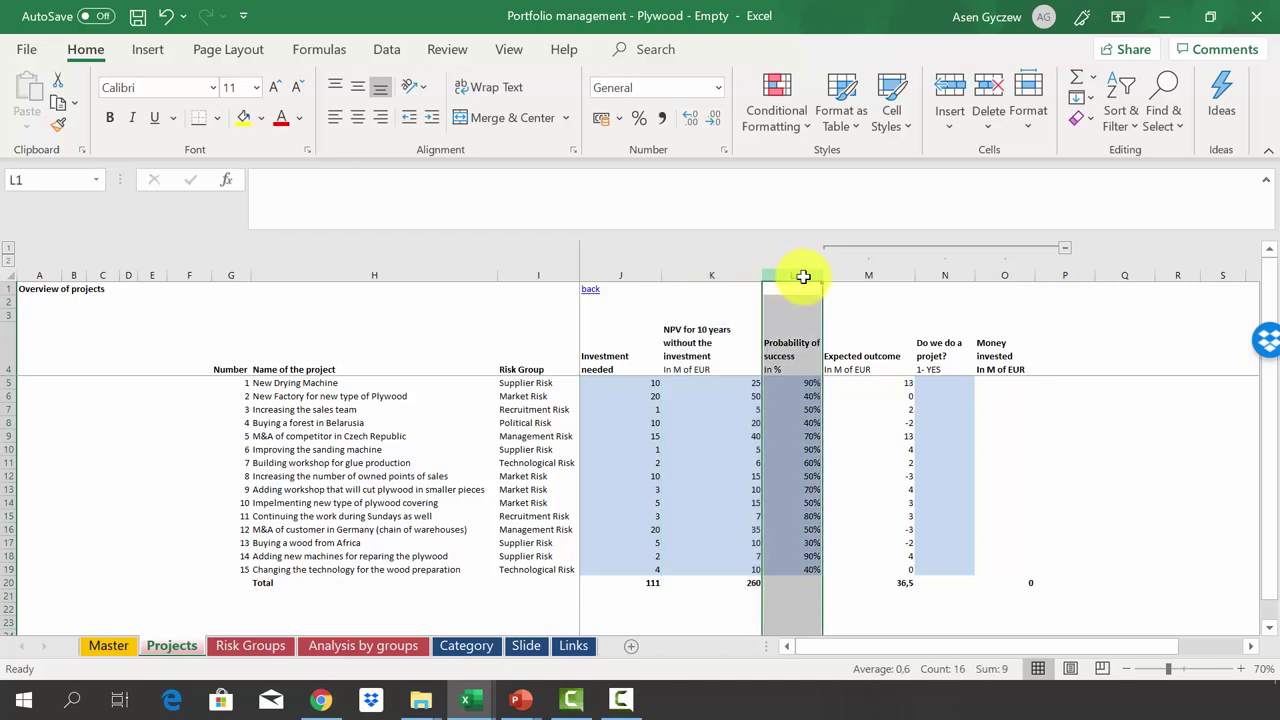
left_click(619, 389)
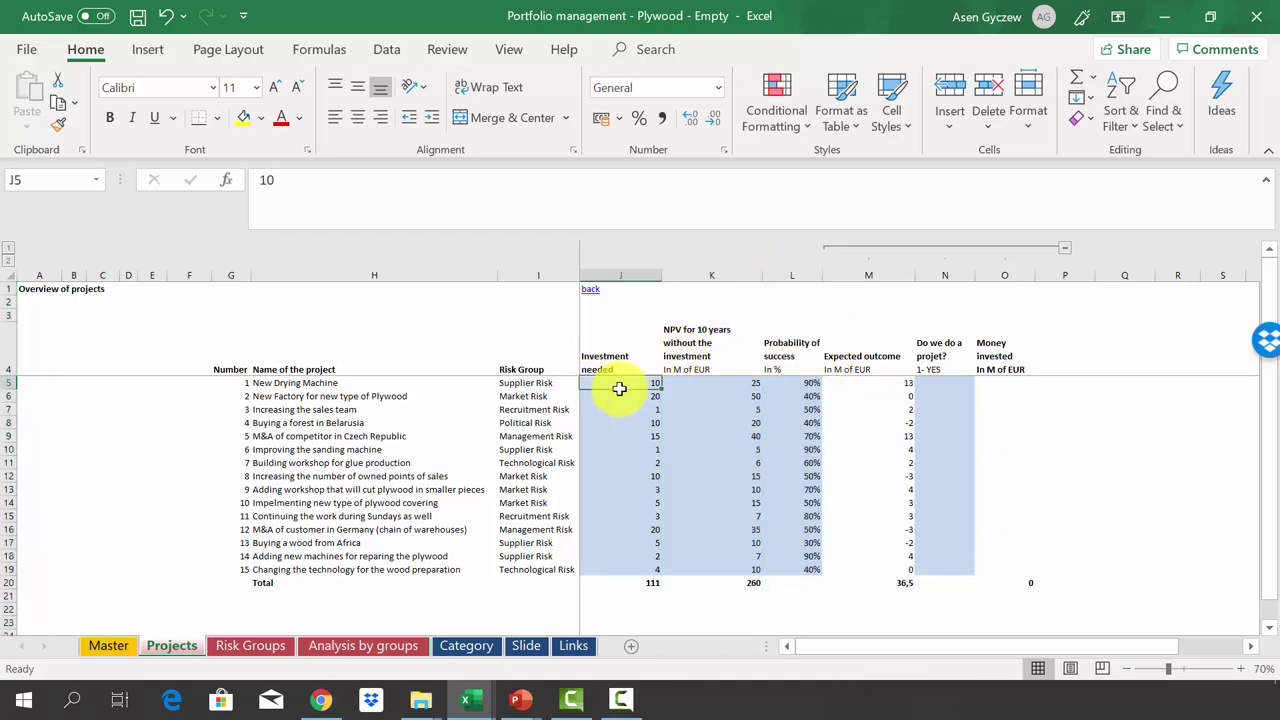
left_click(845, 384)
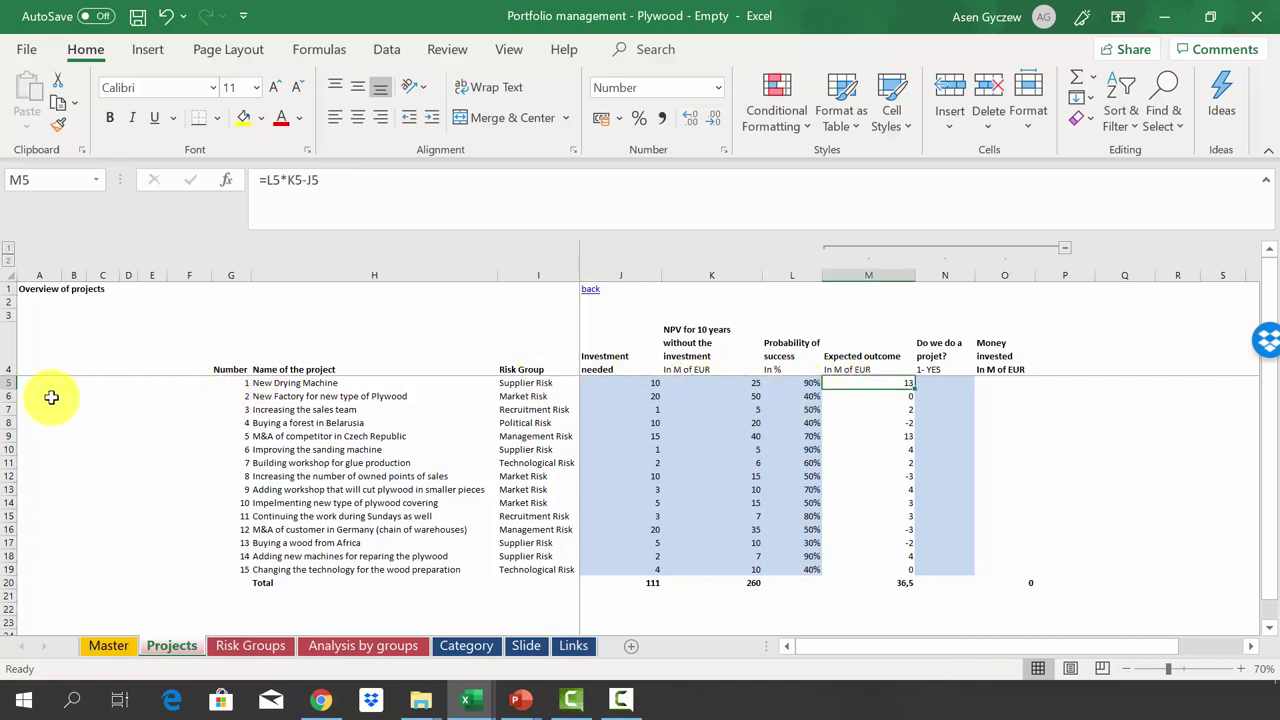
Trace the New Drying Machine project's expected outcome through its NPV, probability of success and investment cells.
left_click(10, 382)
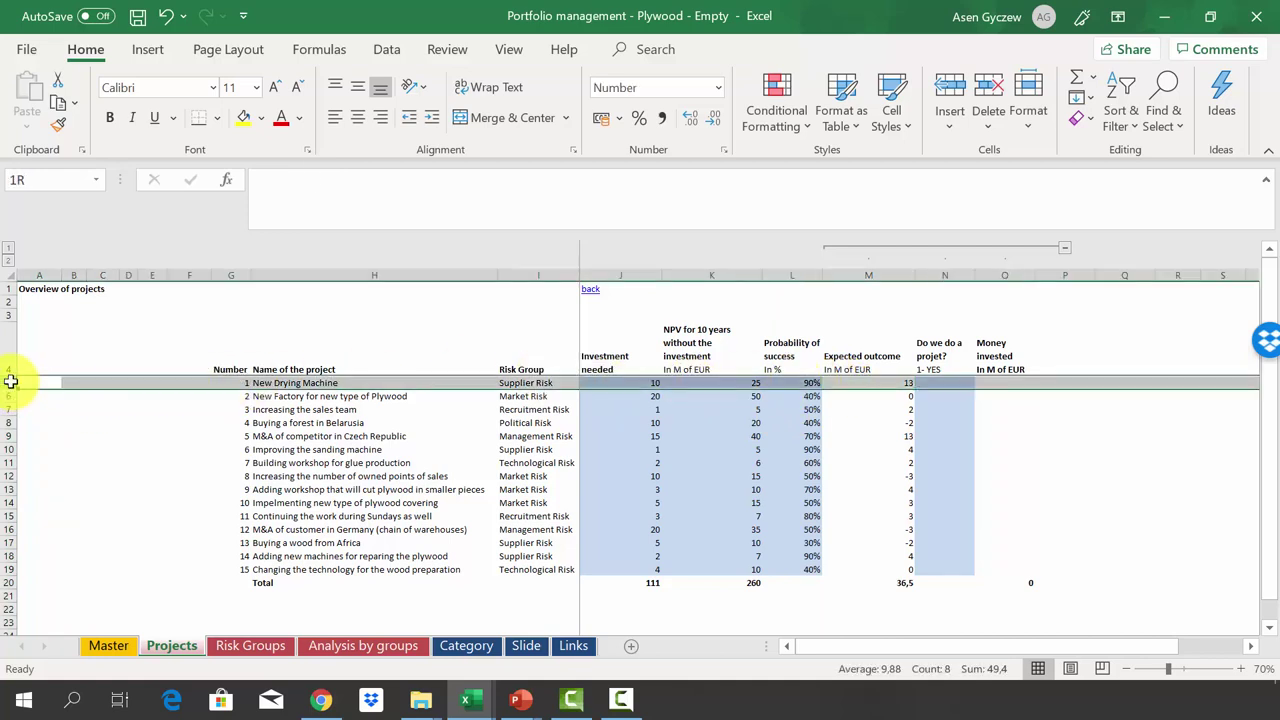
left_click(737, 385)
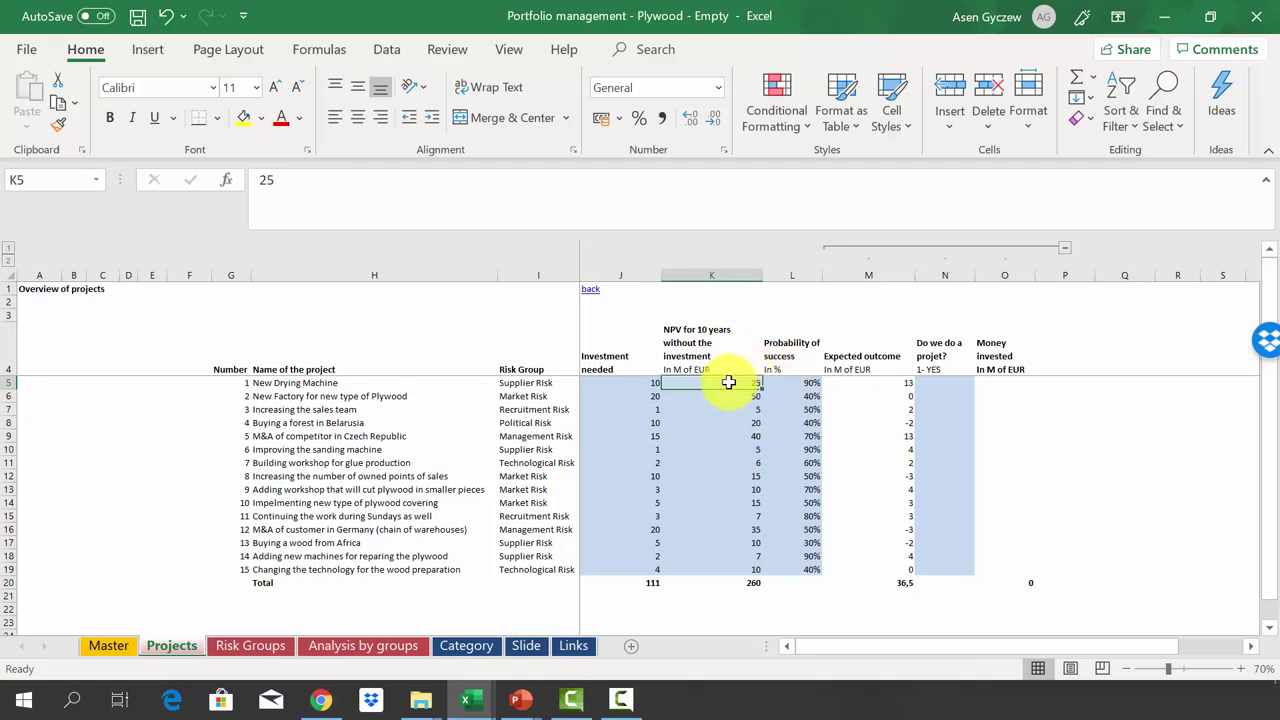
left_click(798, 383)
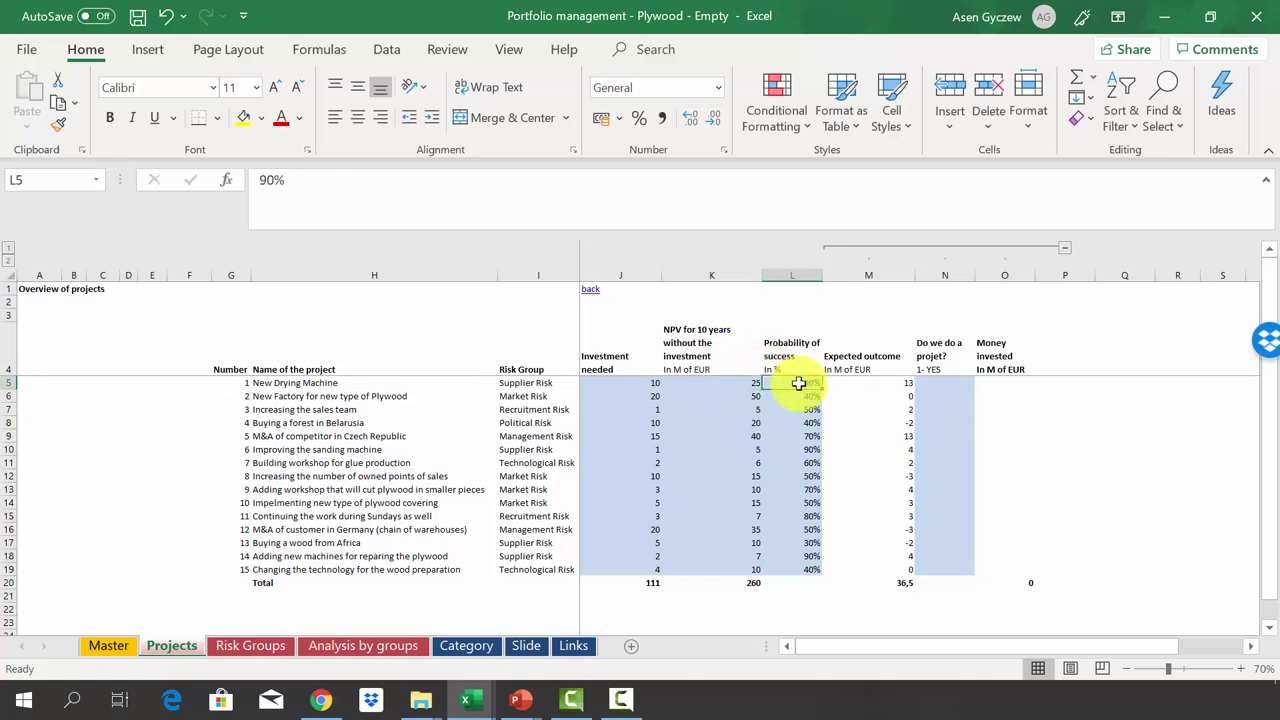
left_click(620, 383)
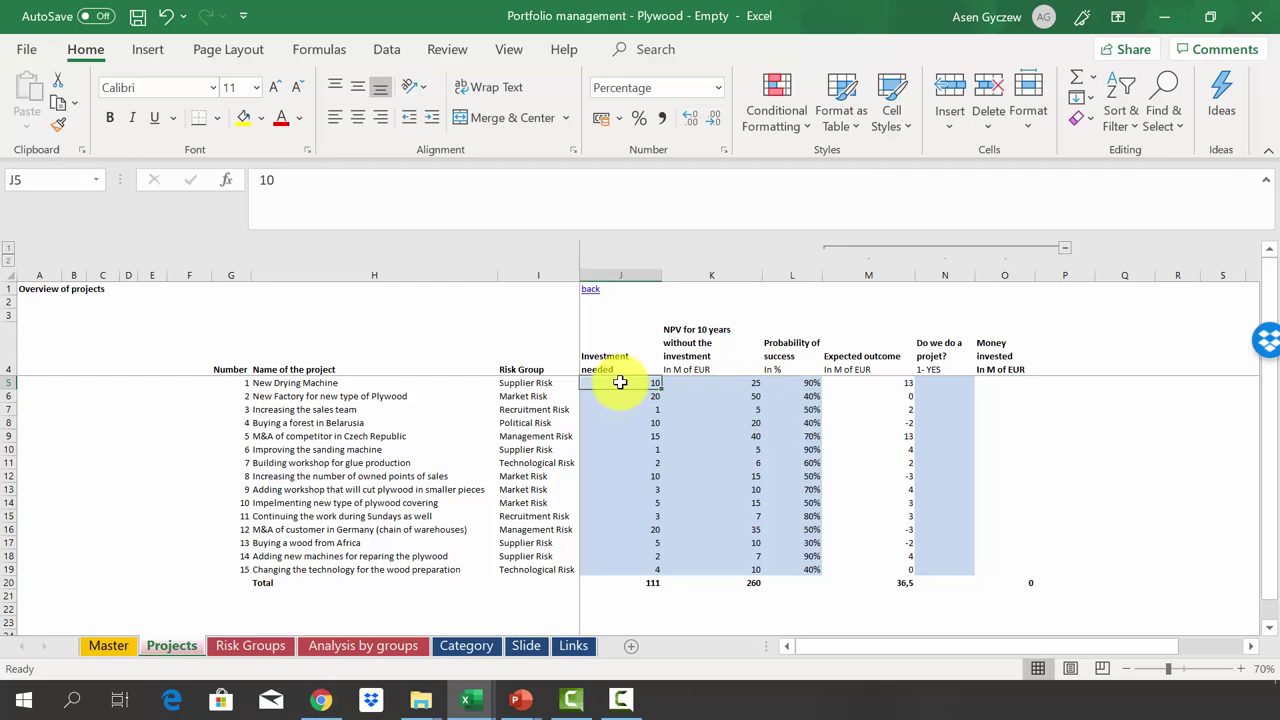
left_click(872, 384)
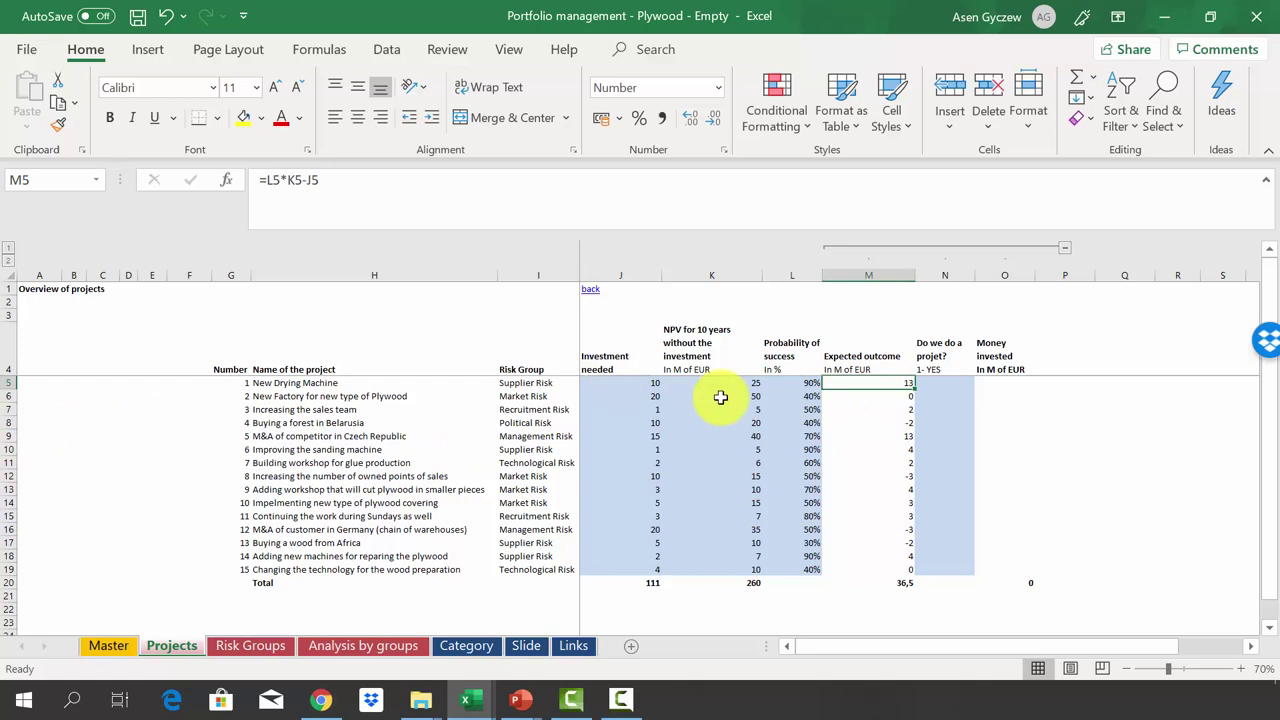
Examine the expected outcome, probability, investment and NPV of the Buying a forest in Belarusia project.
left_click(10, 422)
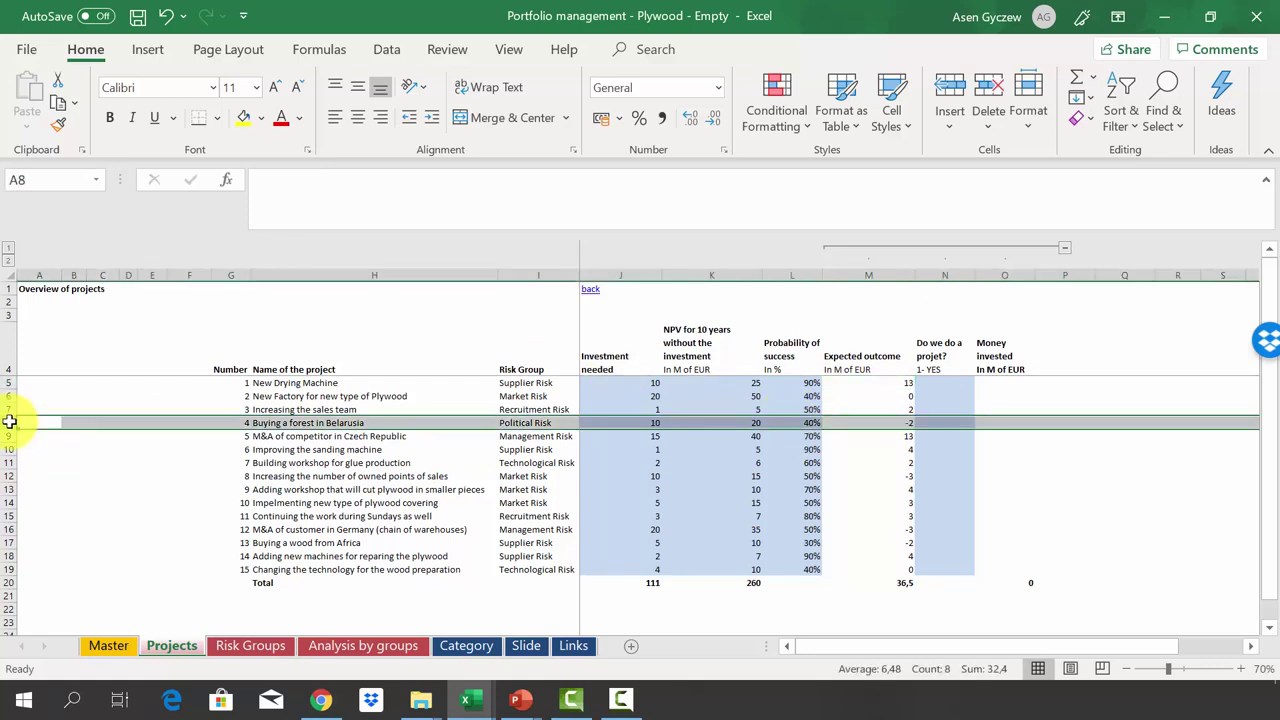
left_click(872, 422)
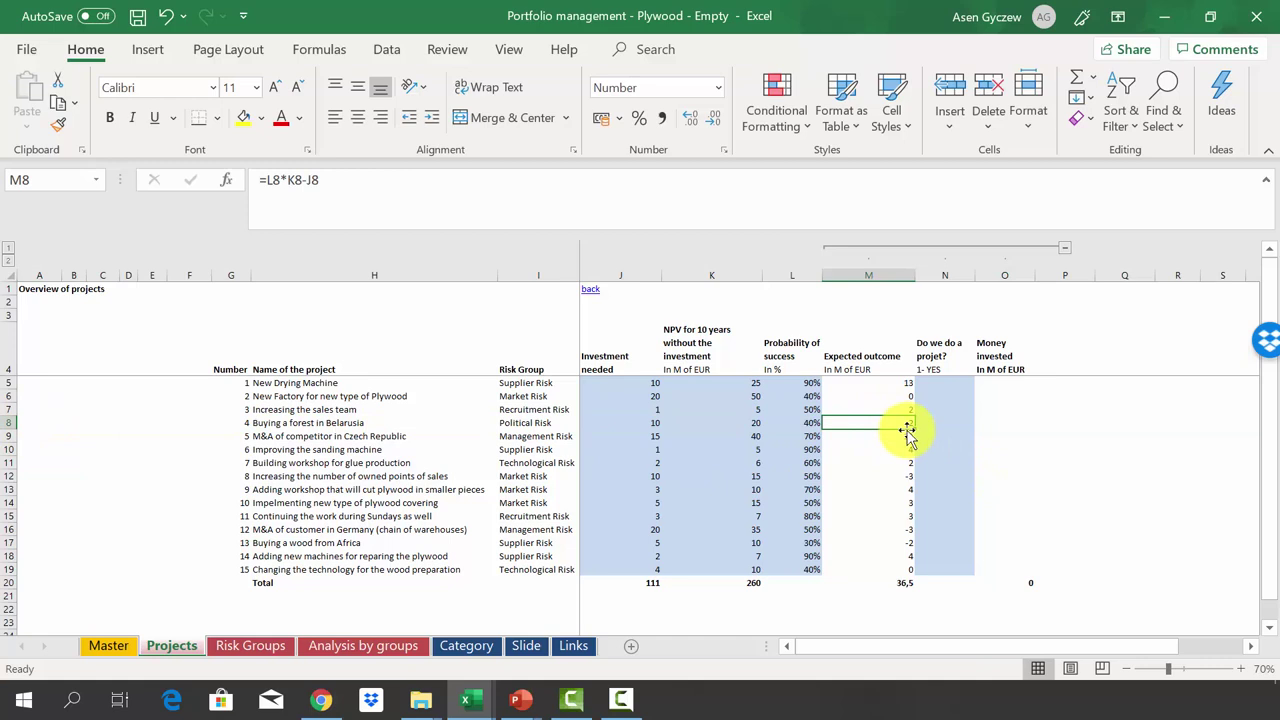
left_click(794, 423)
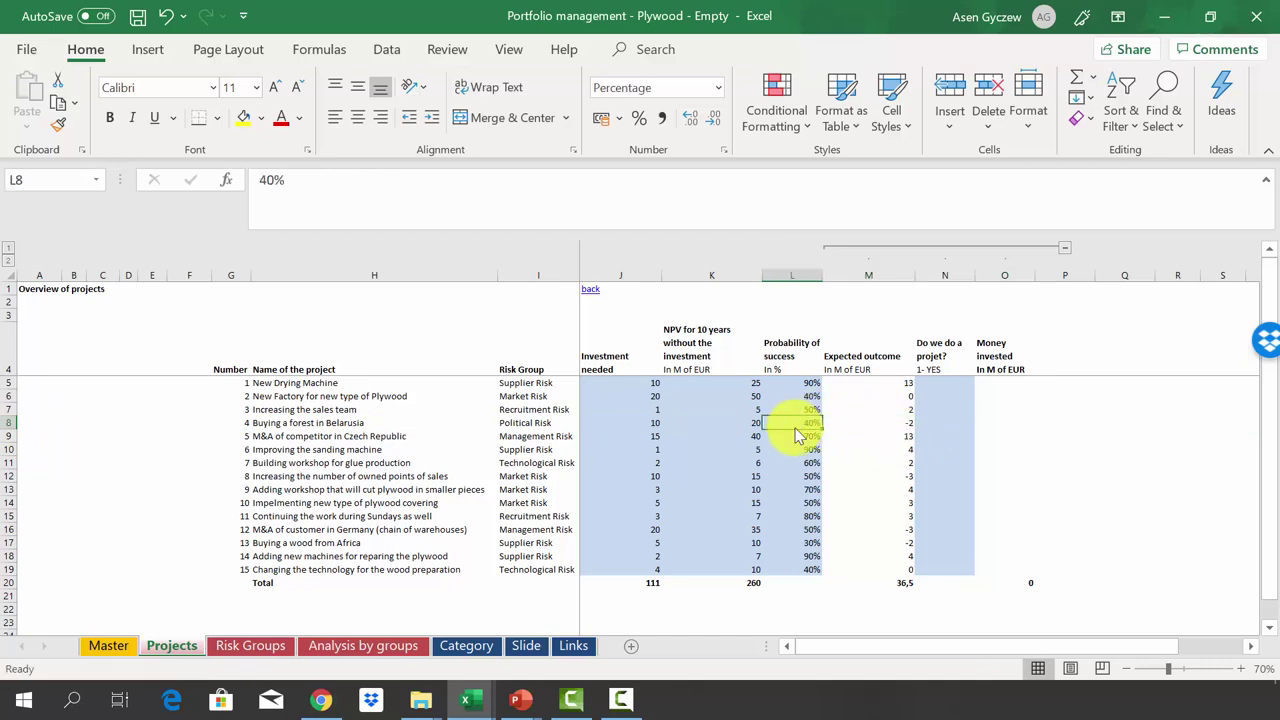
left_click(631, 424)
left_click(718, 423)
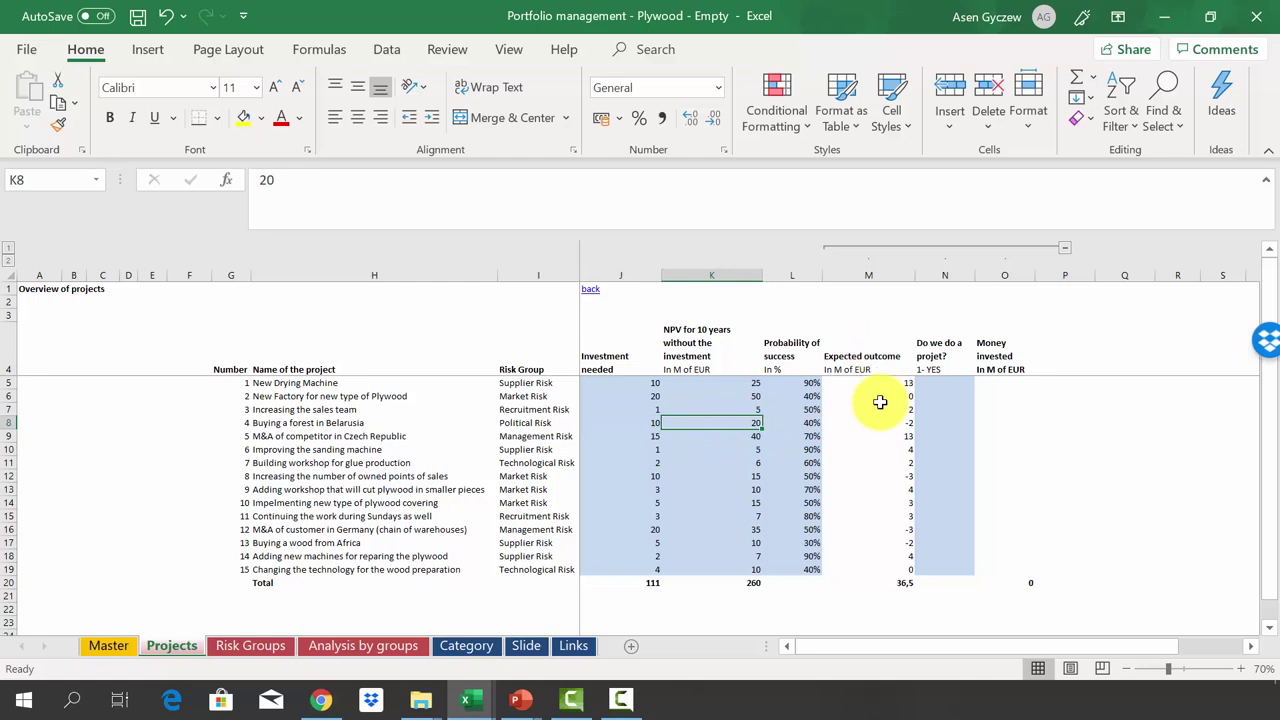
left_click(834, 314)
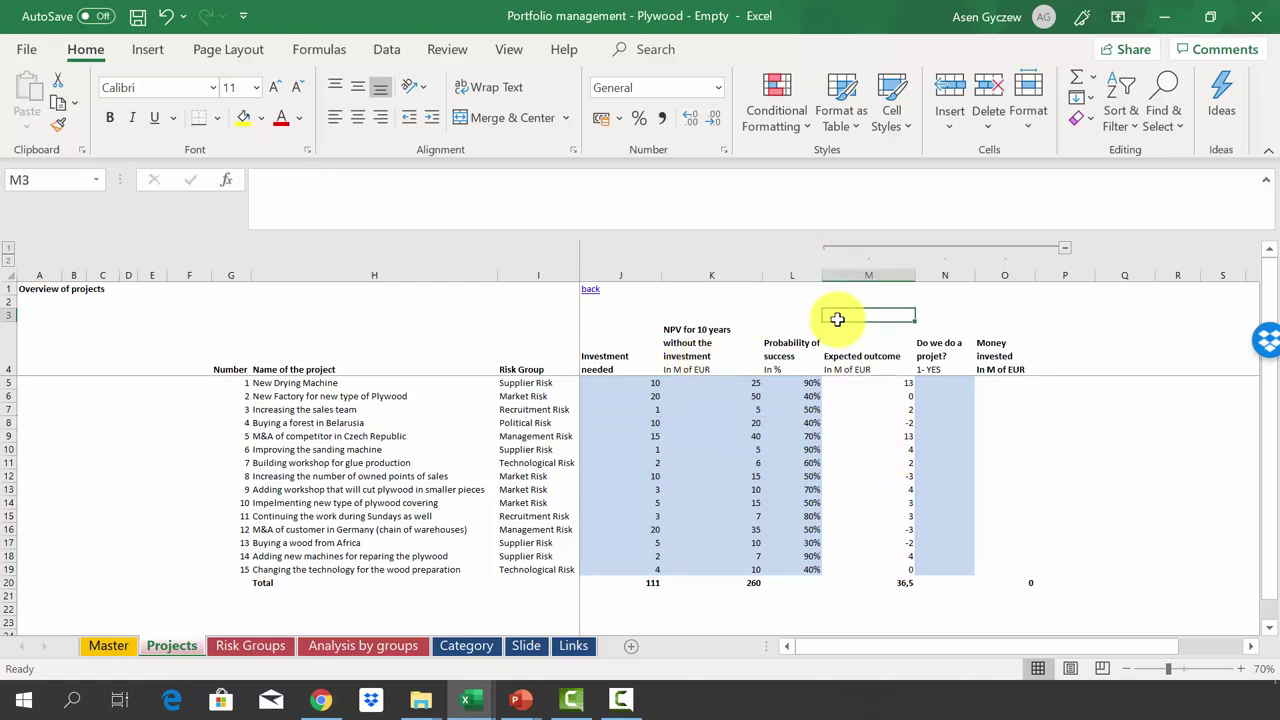
Mark the New Drying Machine project as approved by entering 1 in its "Do we do a projet?" cell, N5.
left_click(957, 273)
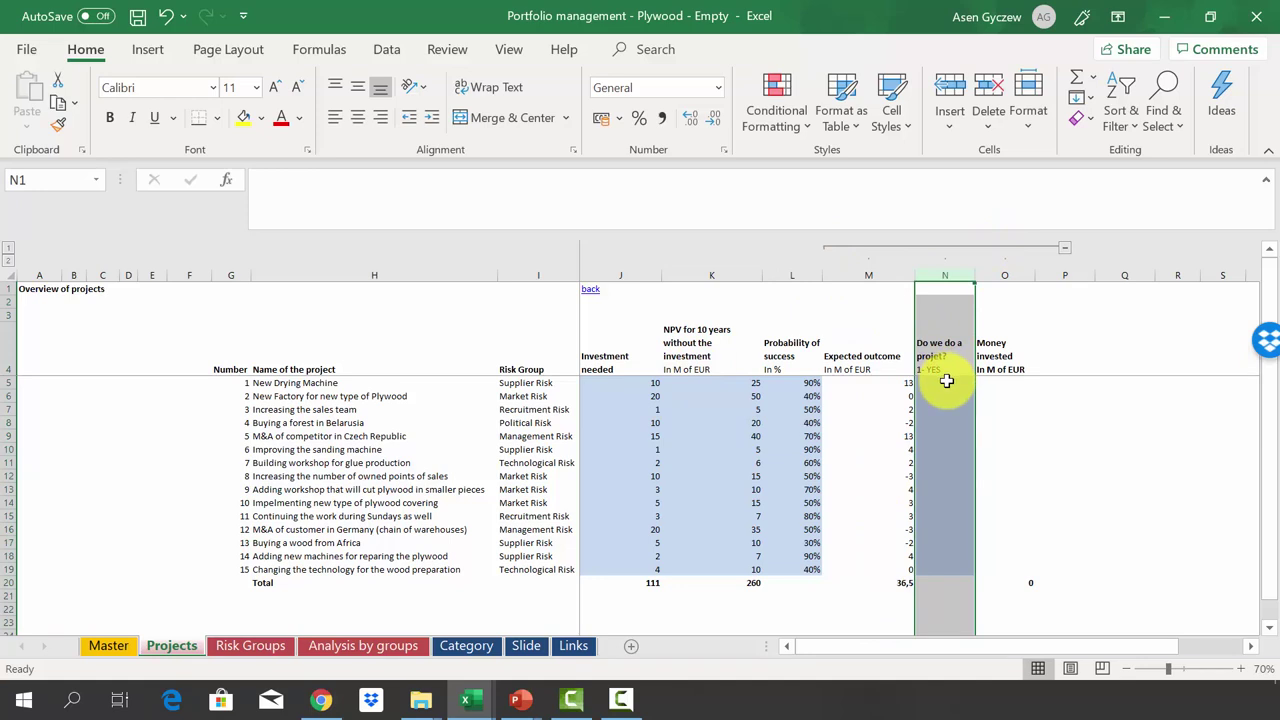
left_click(946, 381)
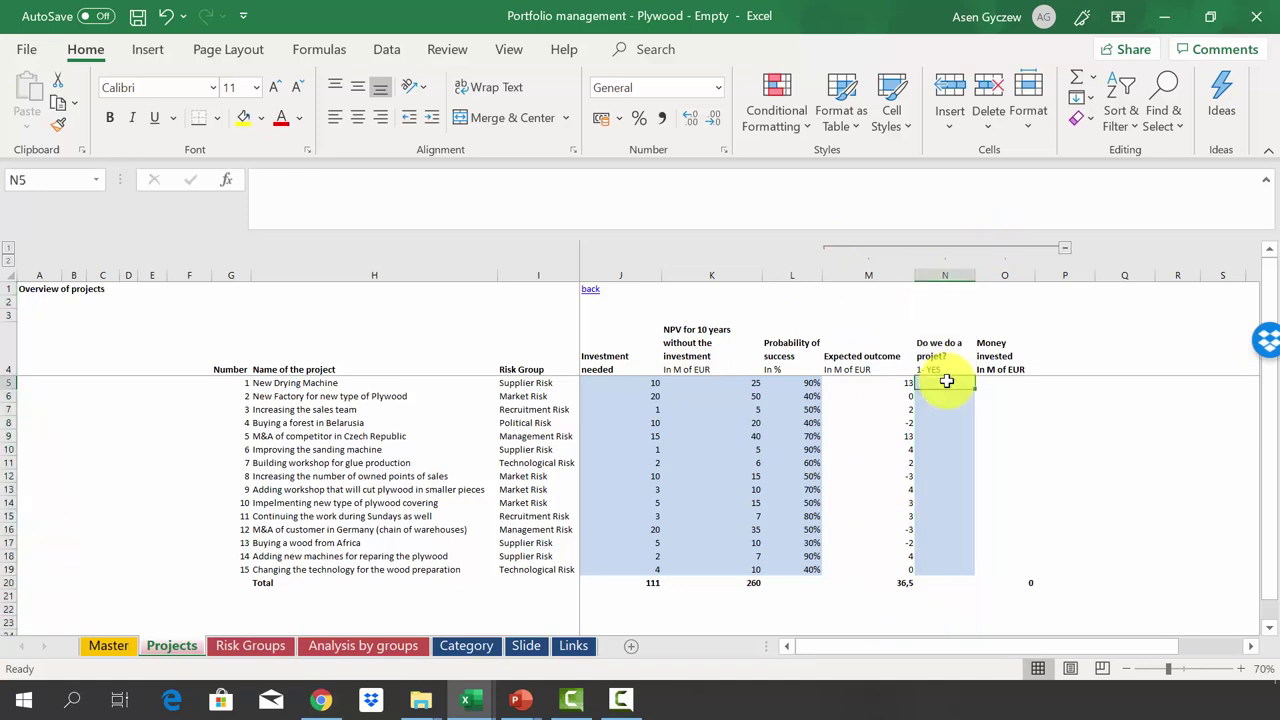
type("1")
key("Return")
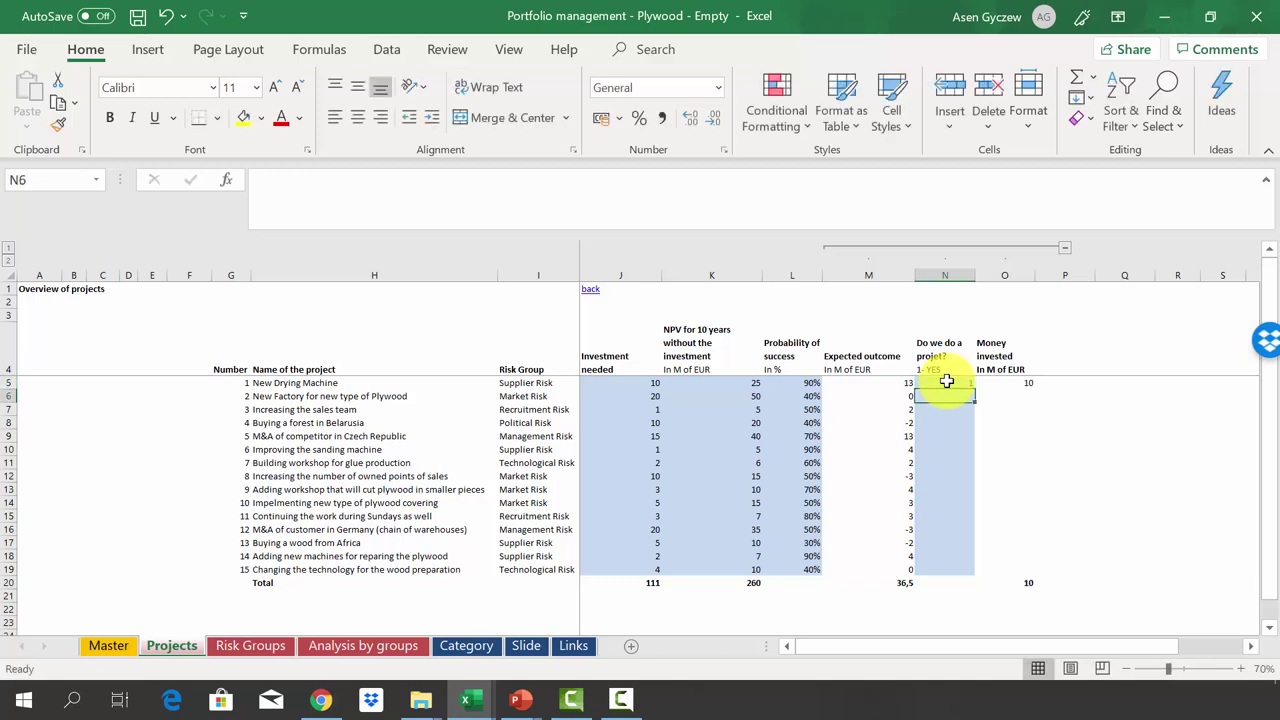
Check the Money invested column and its total in O20.
left_click(1020, 582)
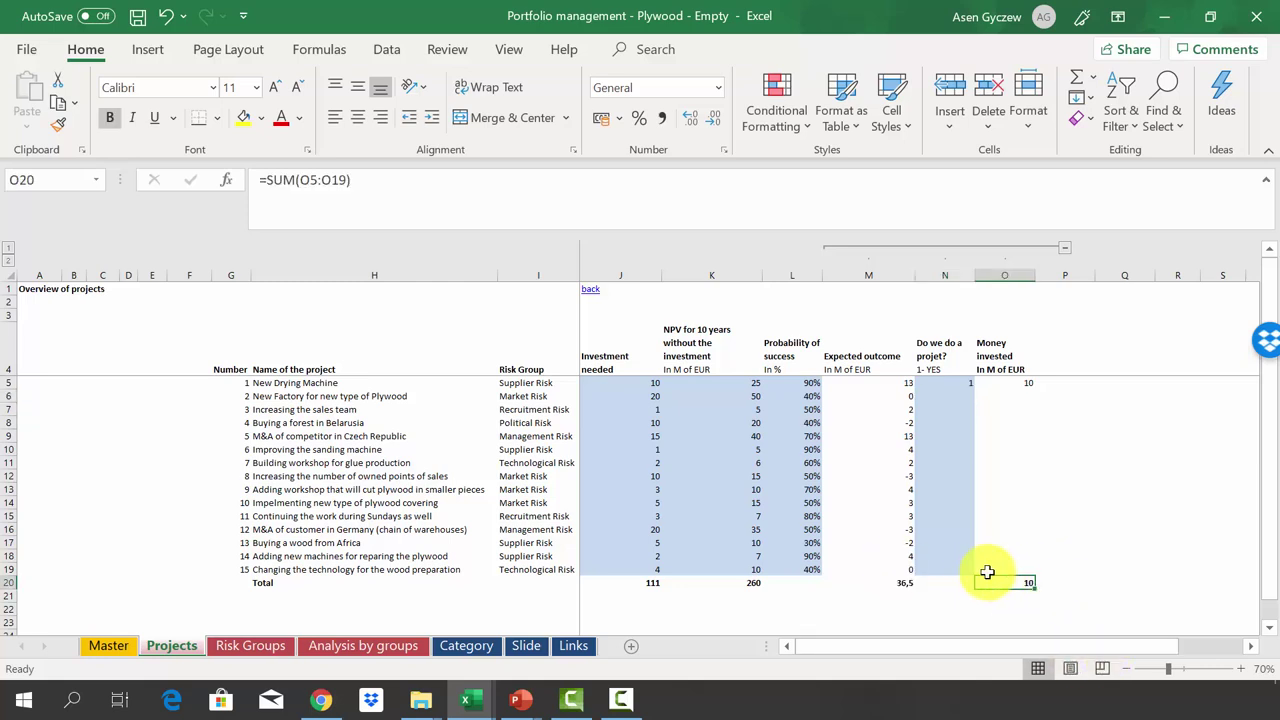
left_click(1007, 272)
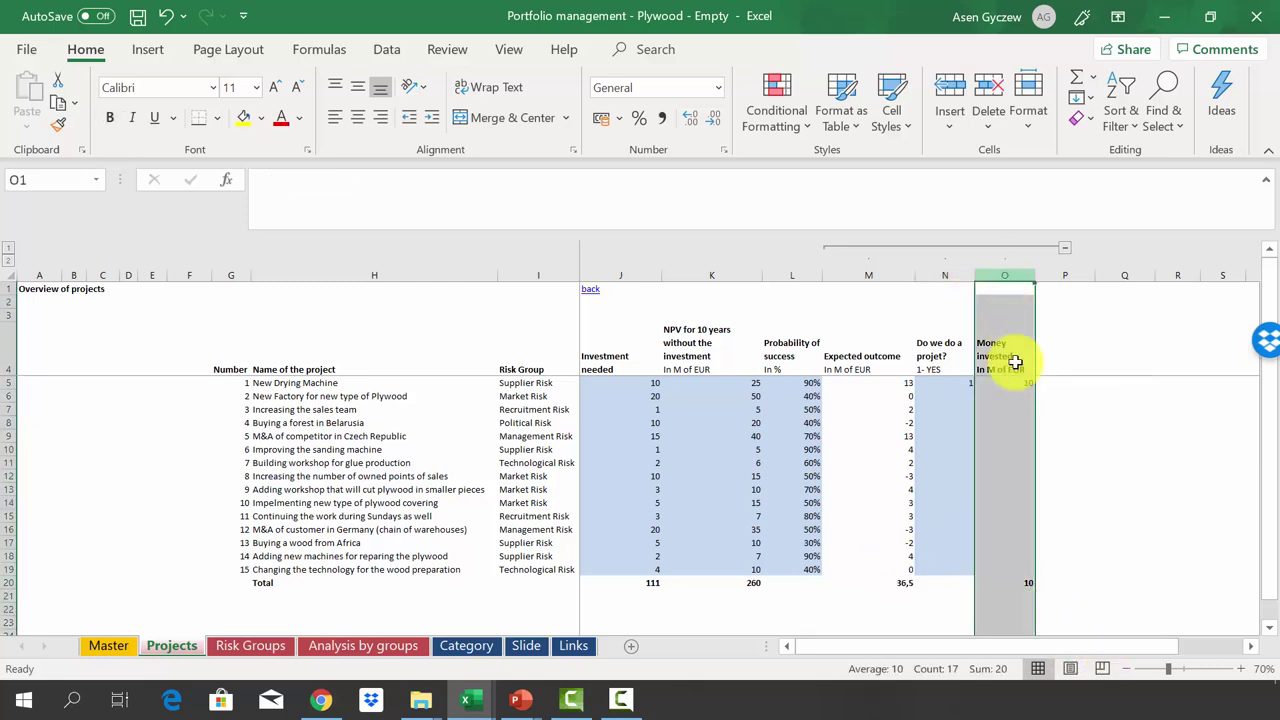
left_click(1013, 582)
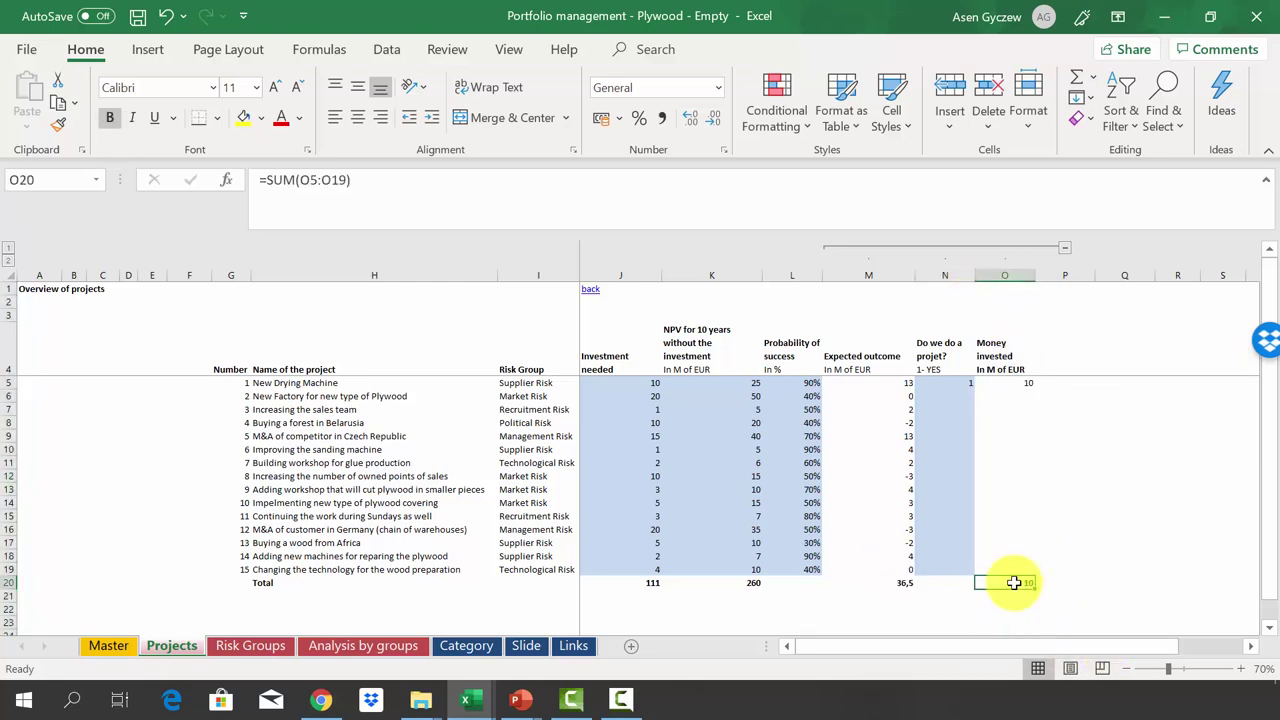
Review the decision cells and New Drying Machine's risk group, and find the Improving the sanding machine project in the same group.
left_click(944, 396)
left_click(944, 421)
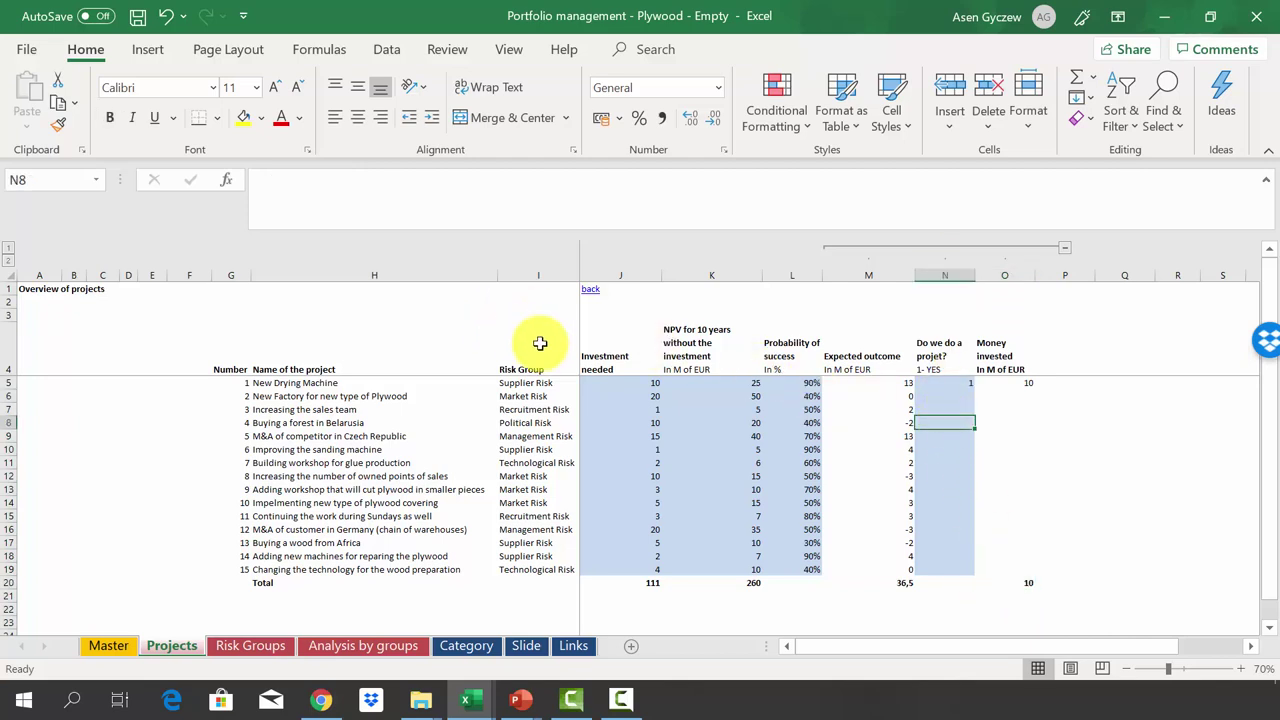
left_click(527, 384)
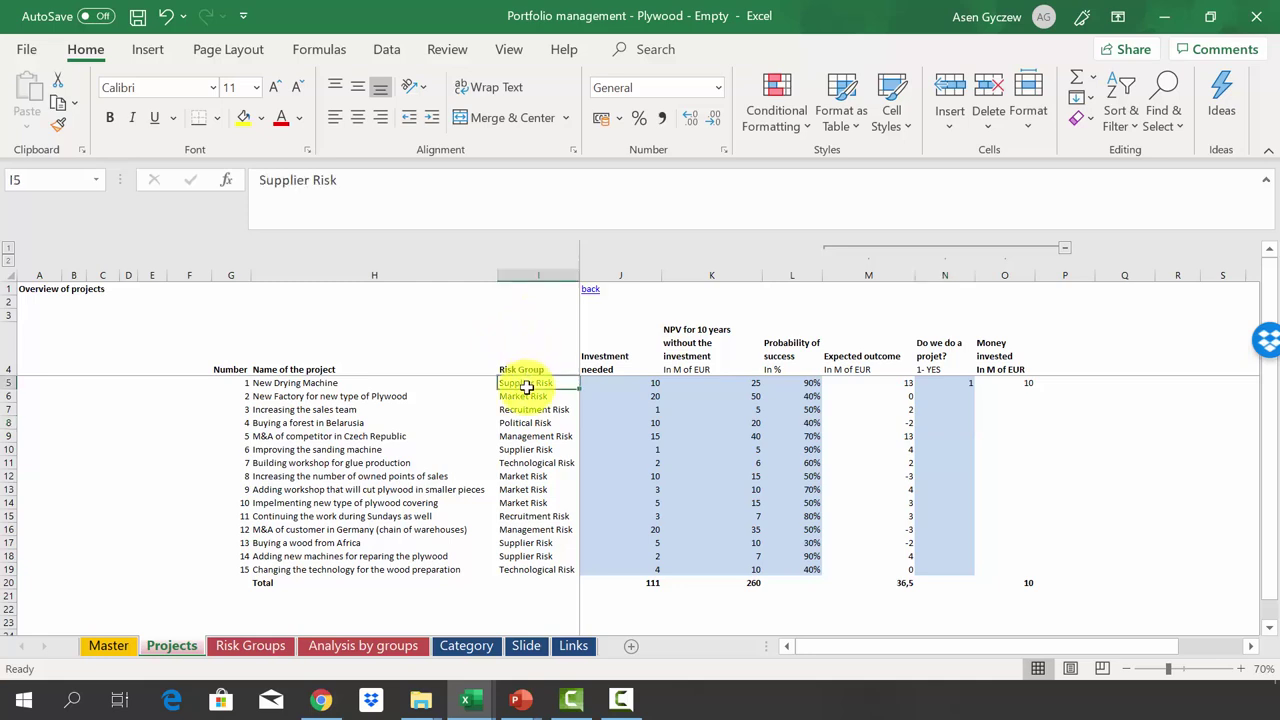
left_click(946, 386)
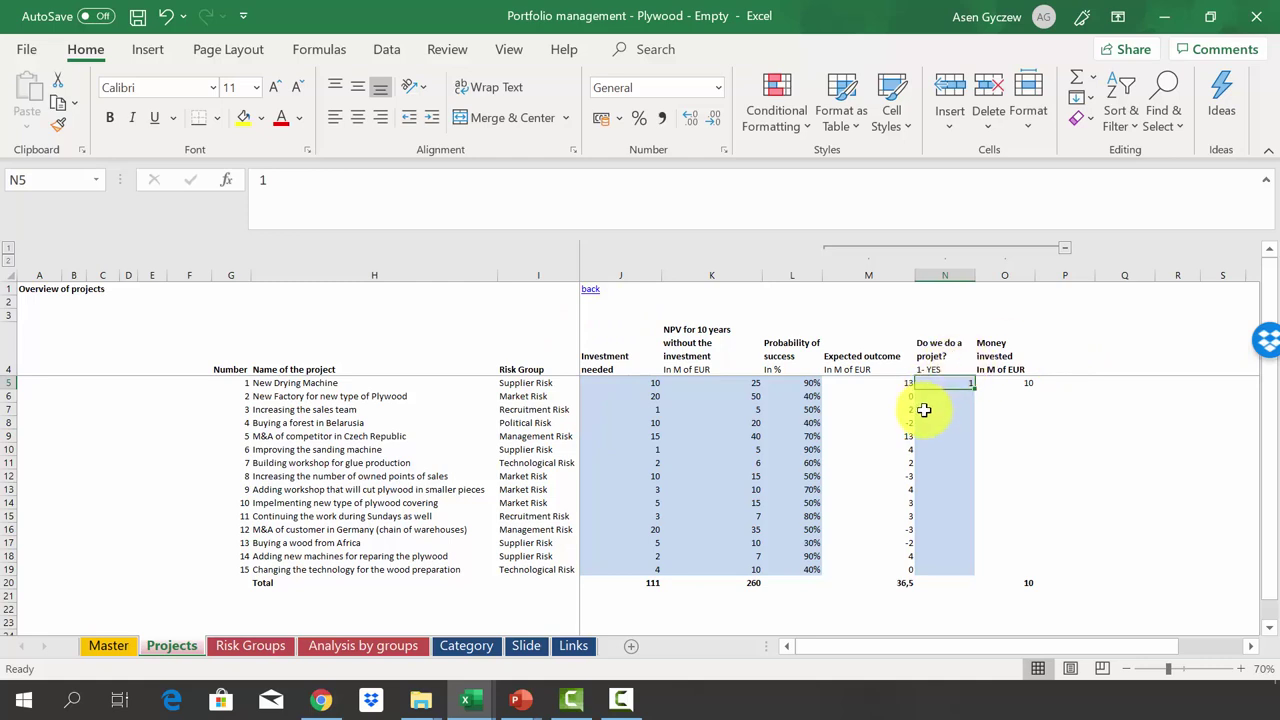
left_click(152, 476)
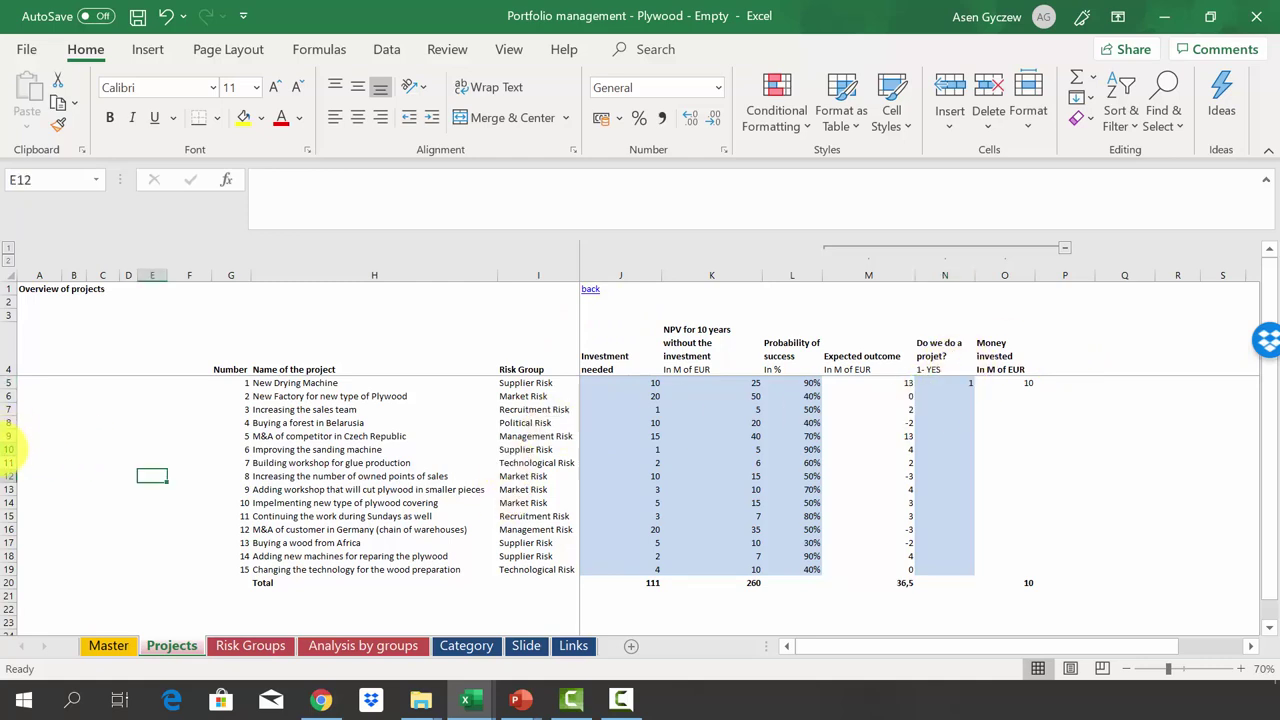
left_click(8, 449)
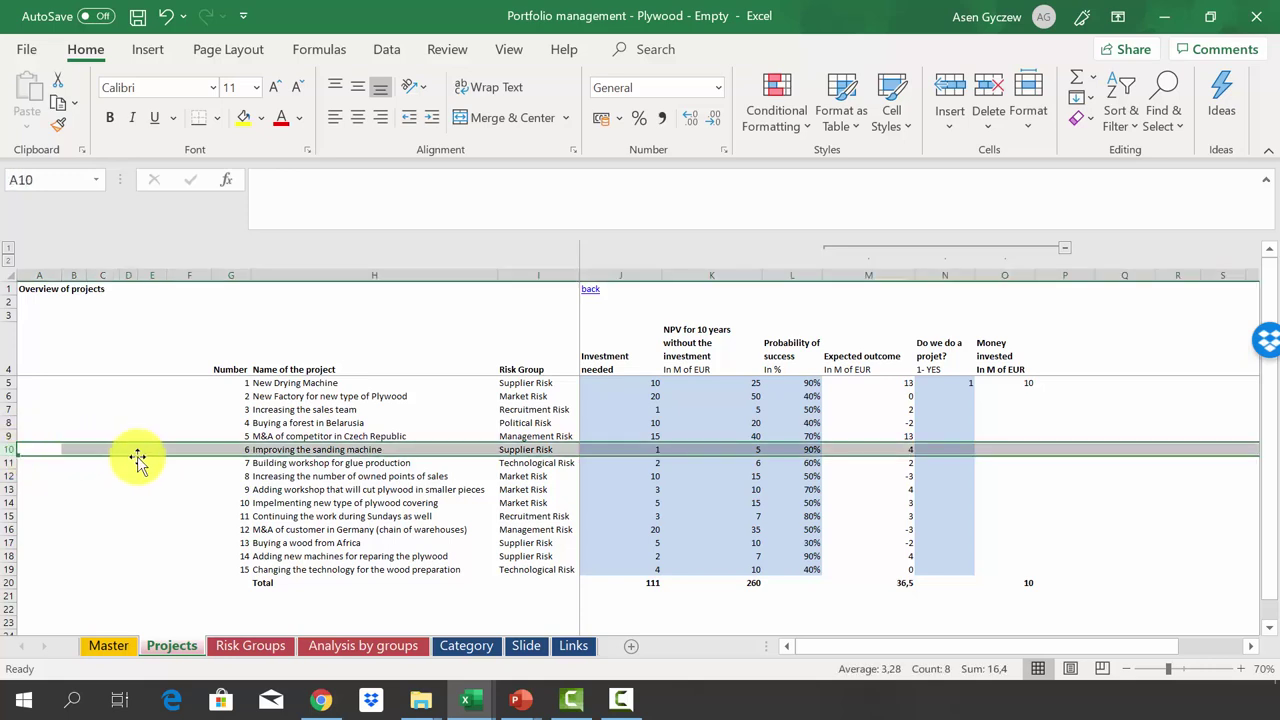
Check the Improving the sanding machine project's risk group and expected outcome, and review the Risk Group column.
left_click(565, 450)
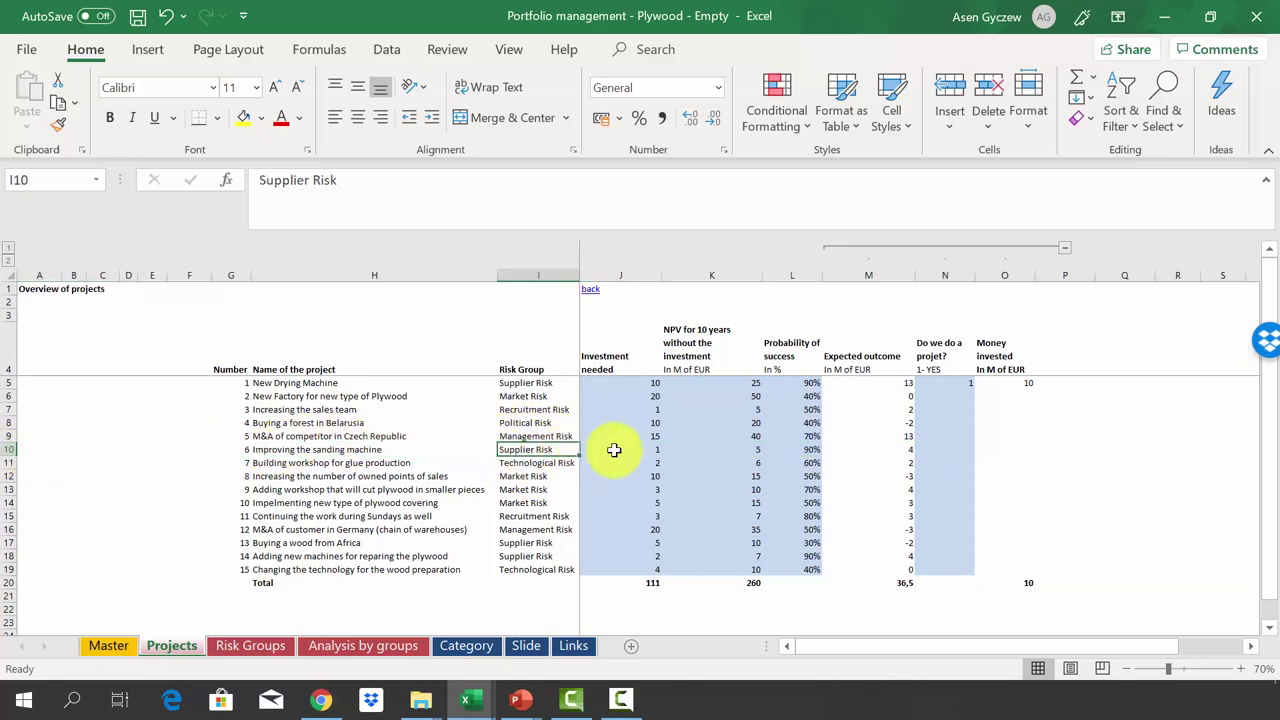
left_click(858, 452)
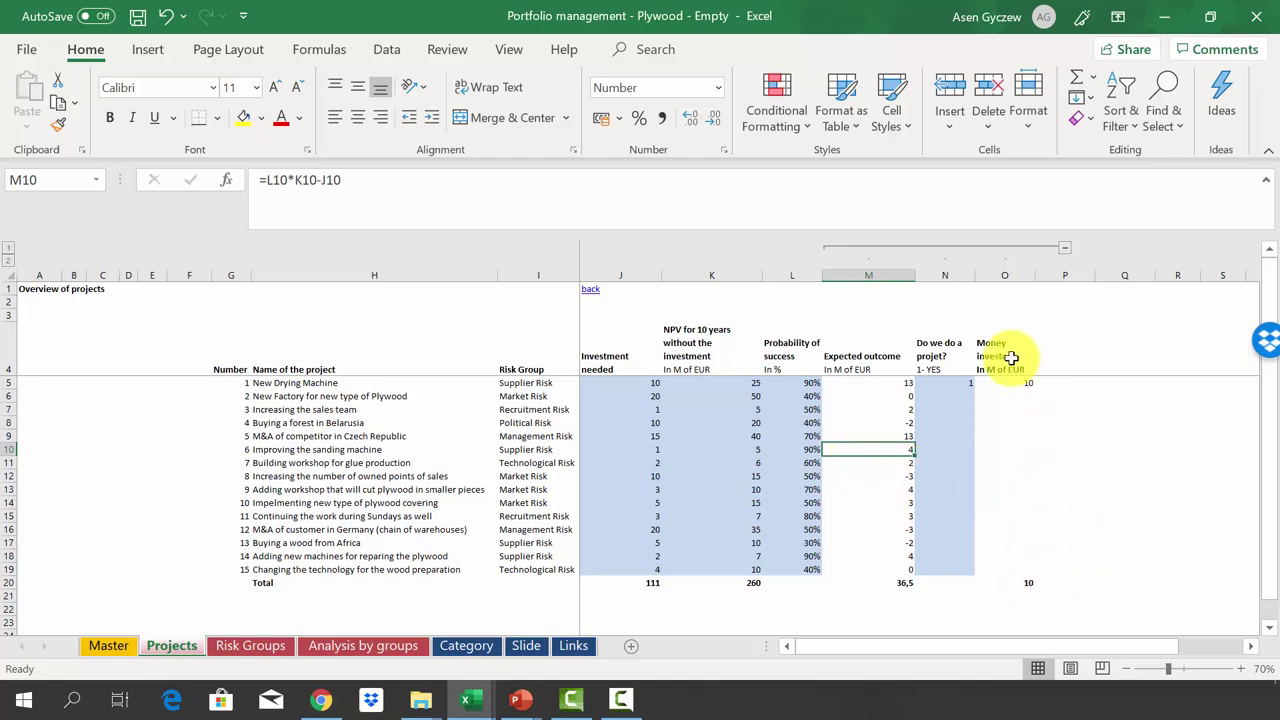
left_click(955, 487)
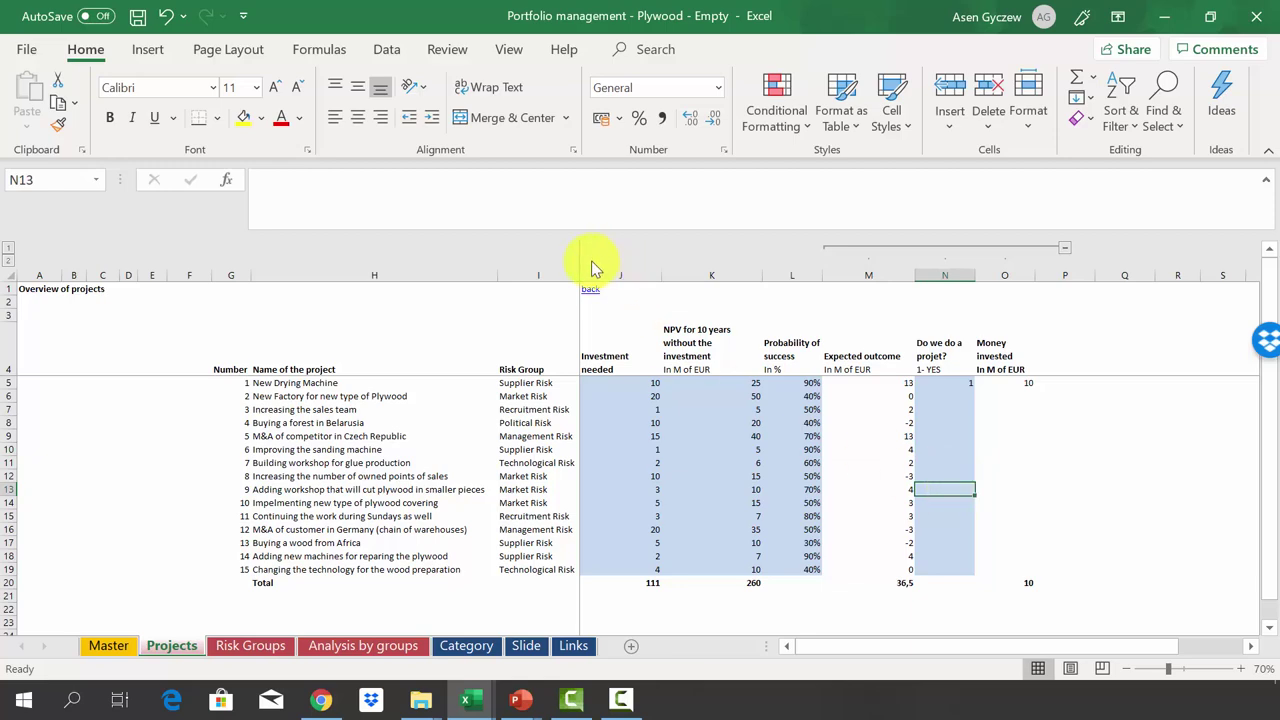
left_click(550, 271)
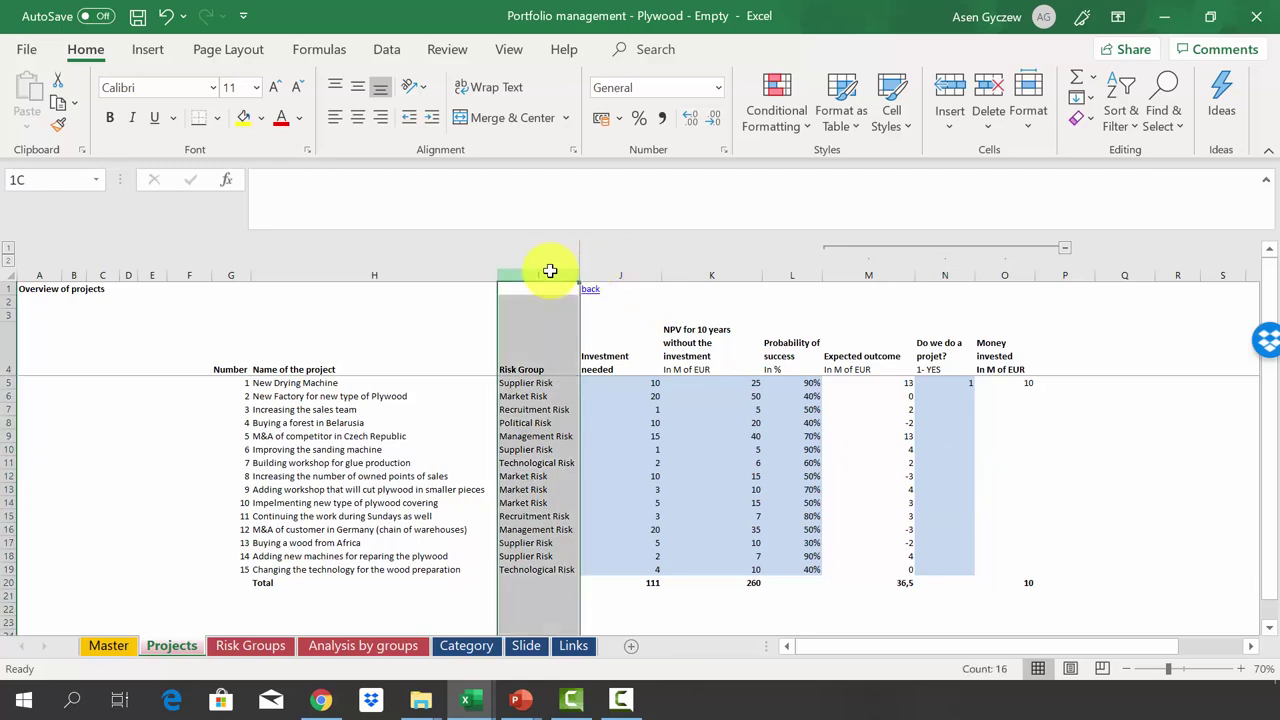
Review the Risk Groups overview, and examine the Supplier Risk totals and projects on the Analysis by groups sheet.
left_click(250, 645)
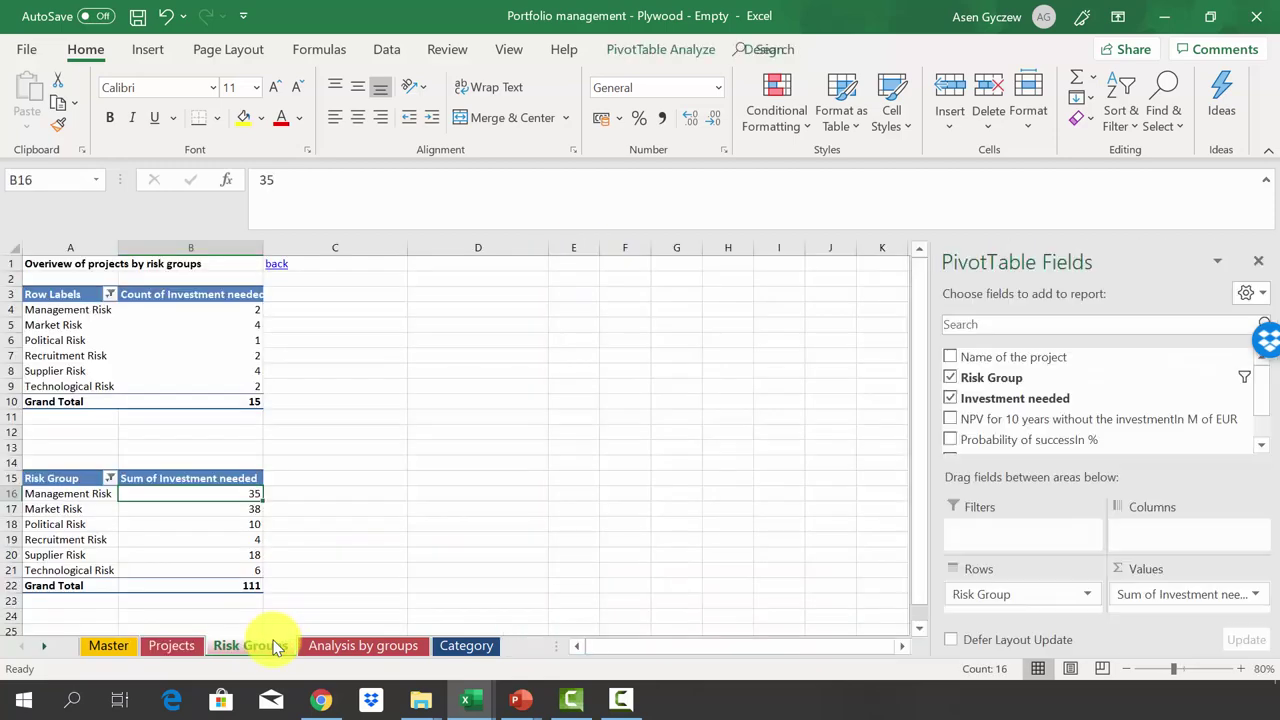
left_click(349, 418)
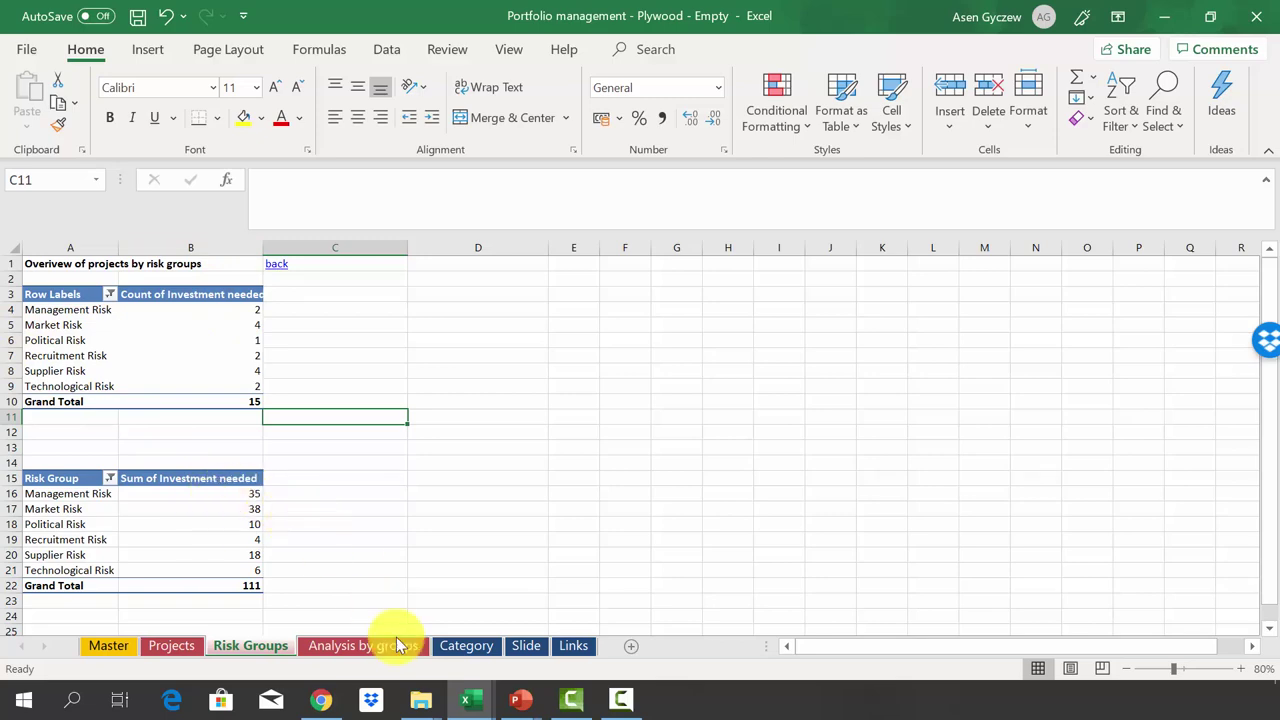
left_click(401, 647)
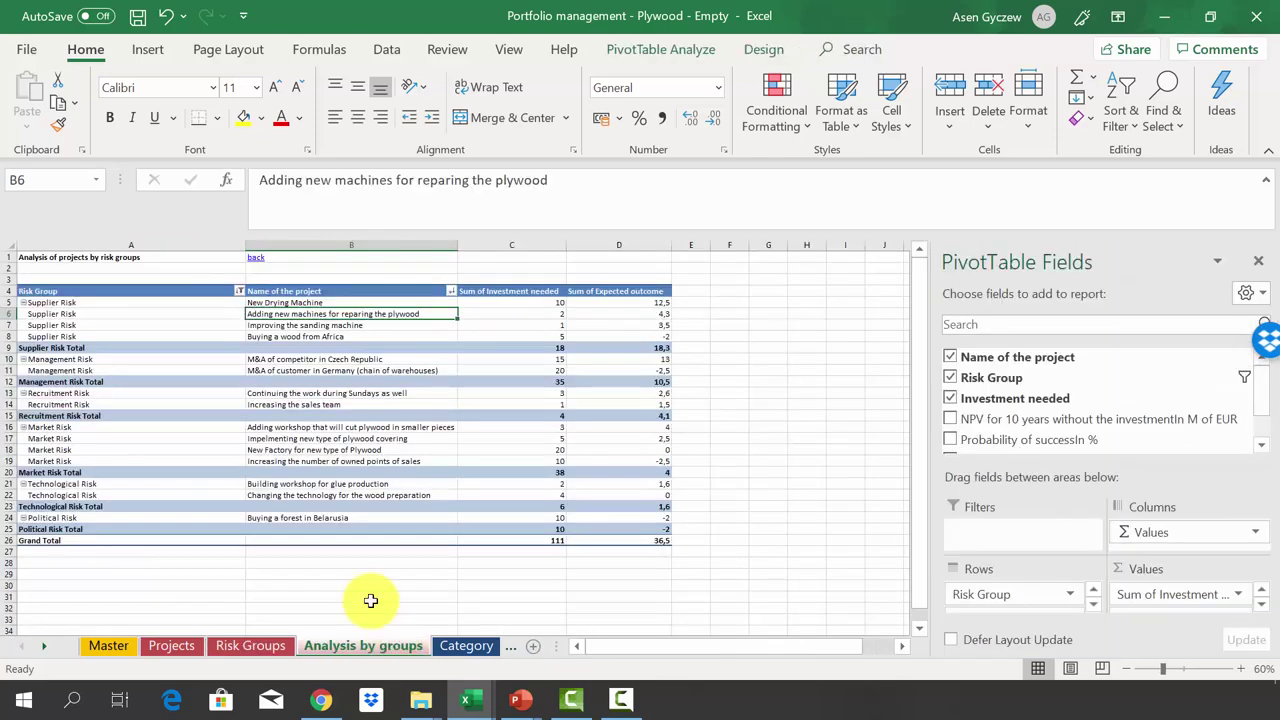
left_click(14, 348)
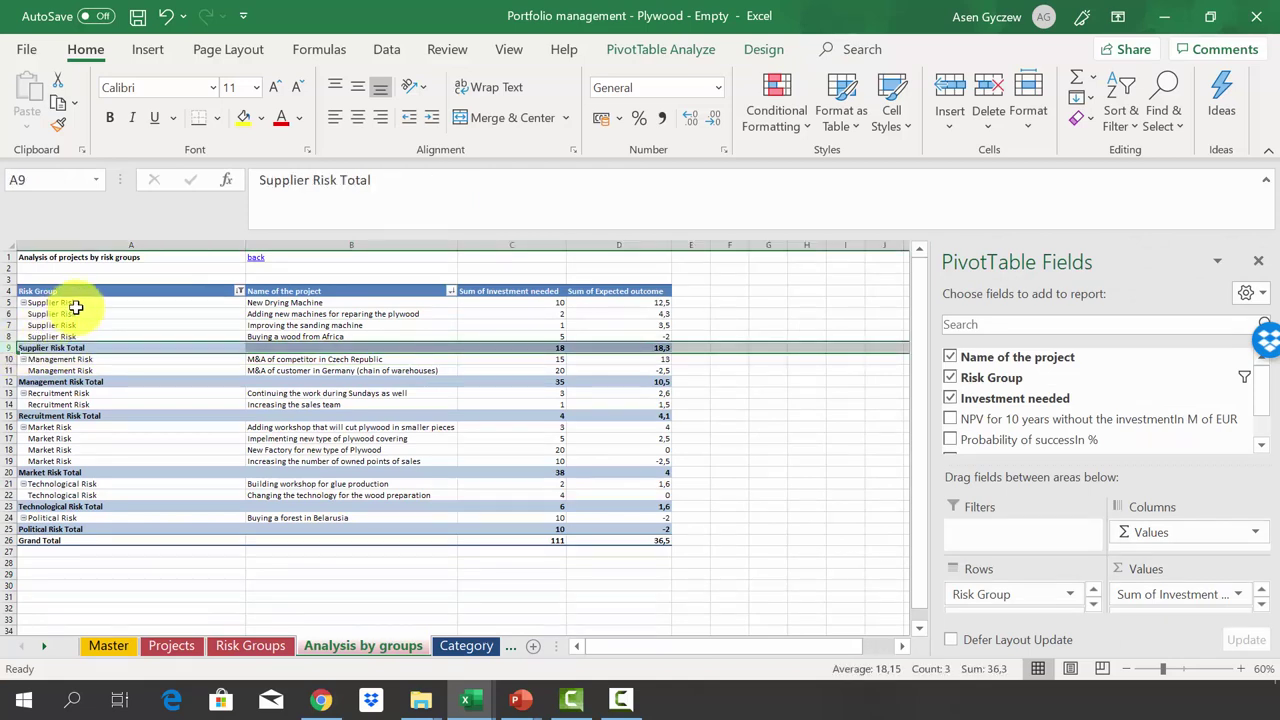
left_click(525, 348)
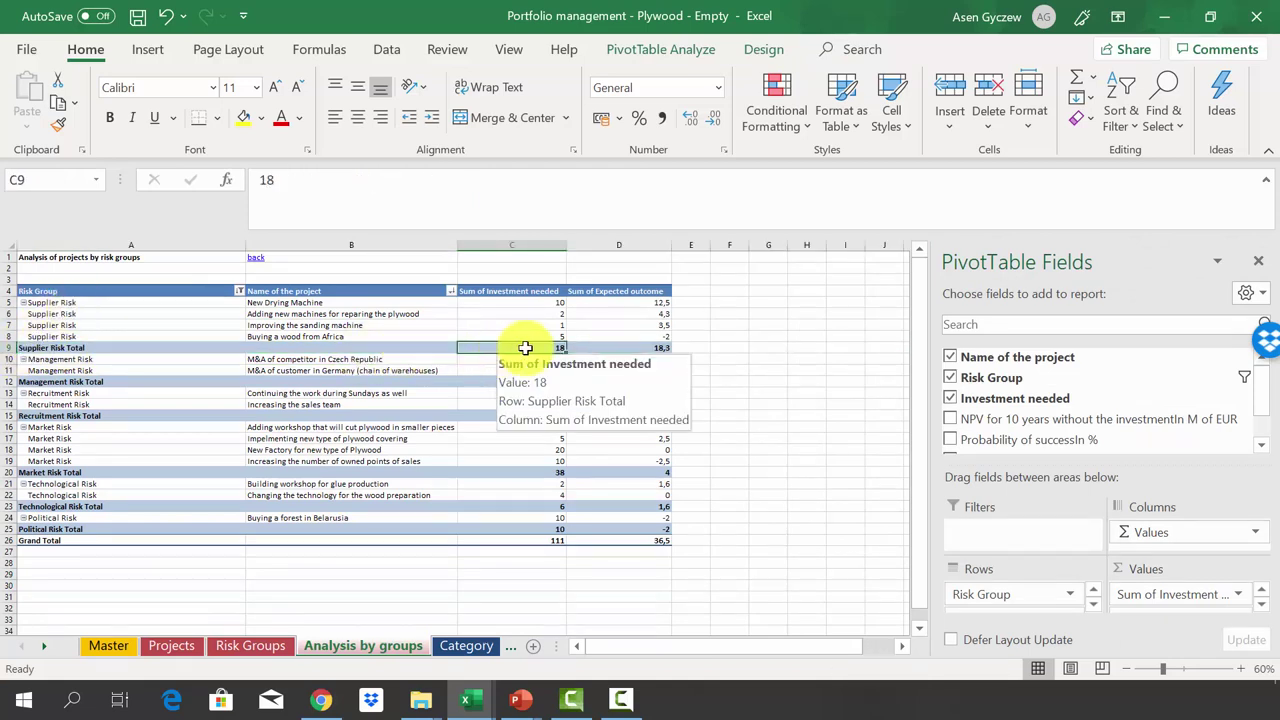
left_click(612, 347)
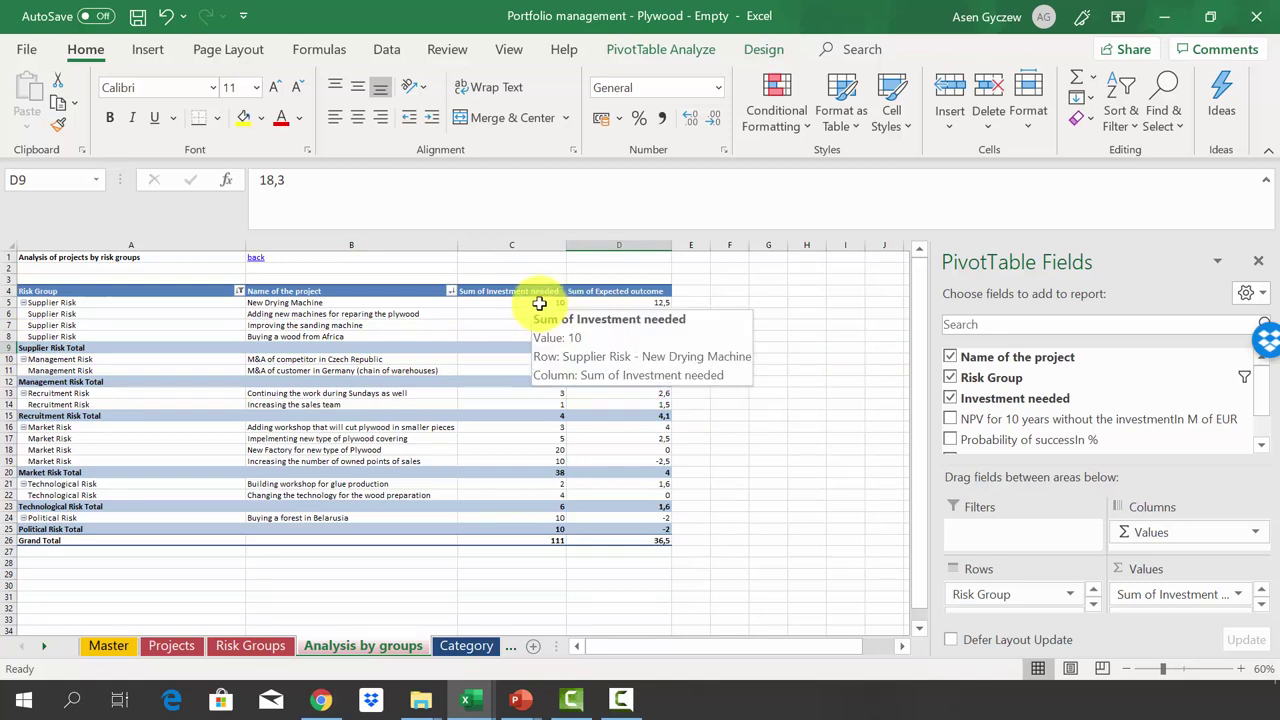
left_click_drag(381, 302, 400, 334)
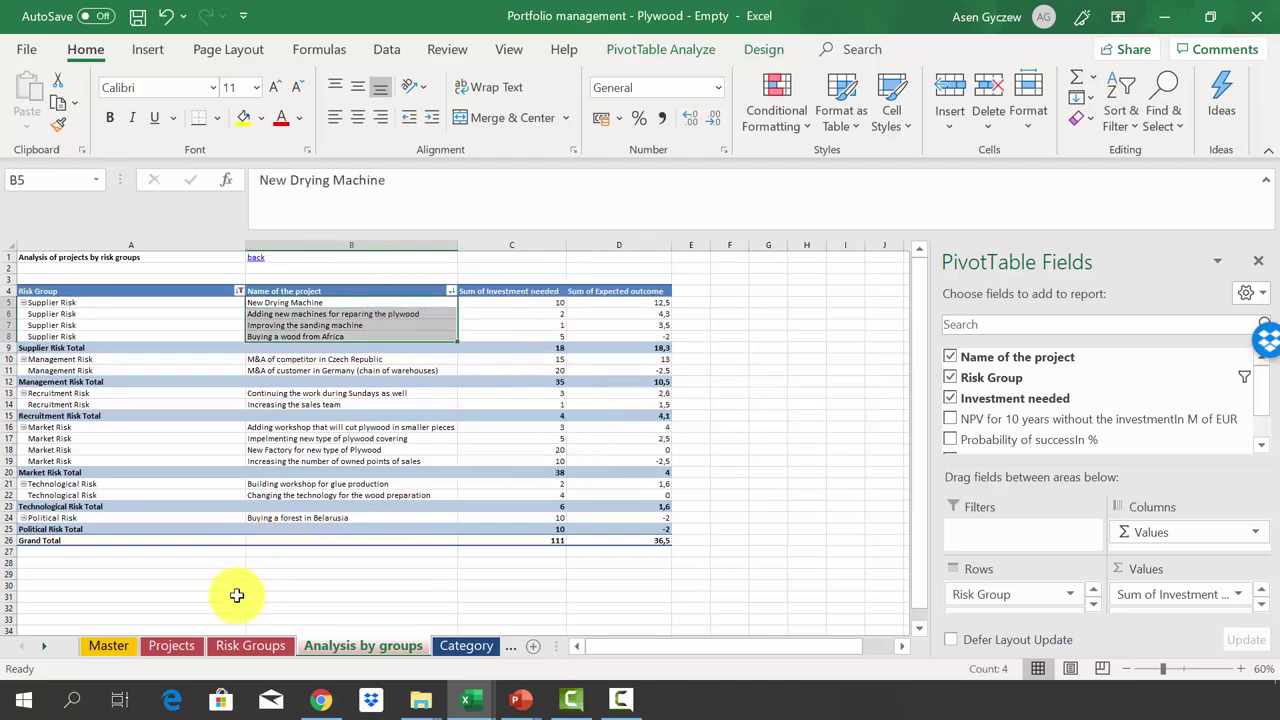
Return to the Projects sheet and review the "Do we do a projet?" decision column.
left_click(171, 645)
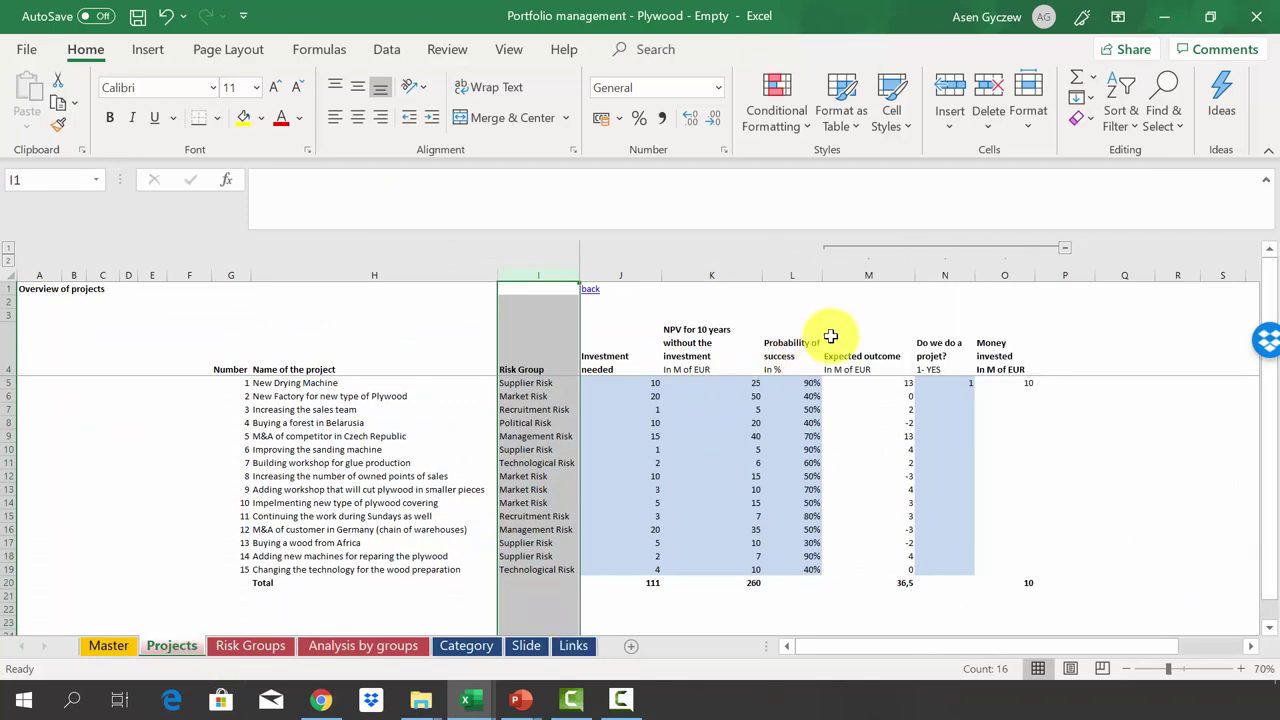
left_click(830, 340)
left_click(943, 274)
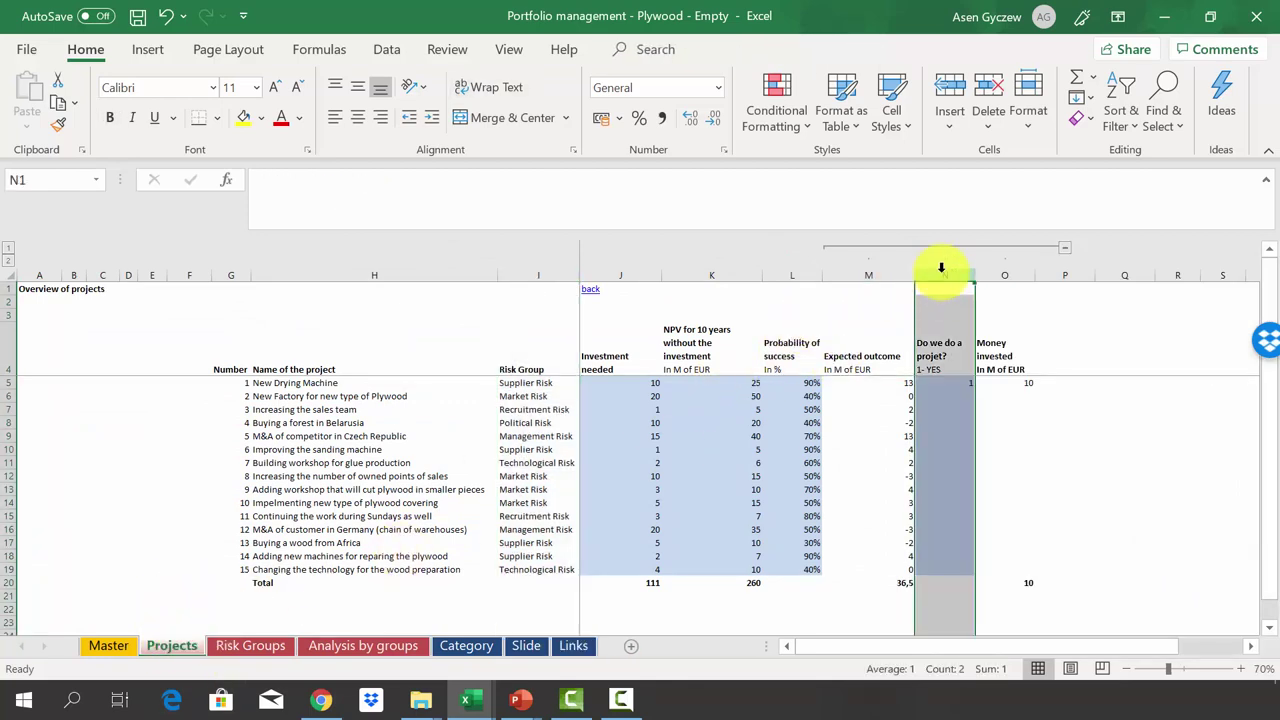
left_click(952, 407)
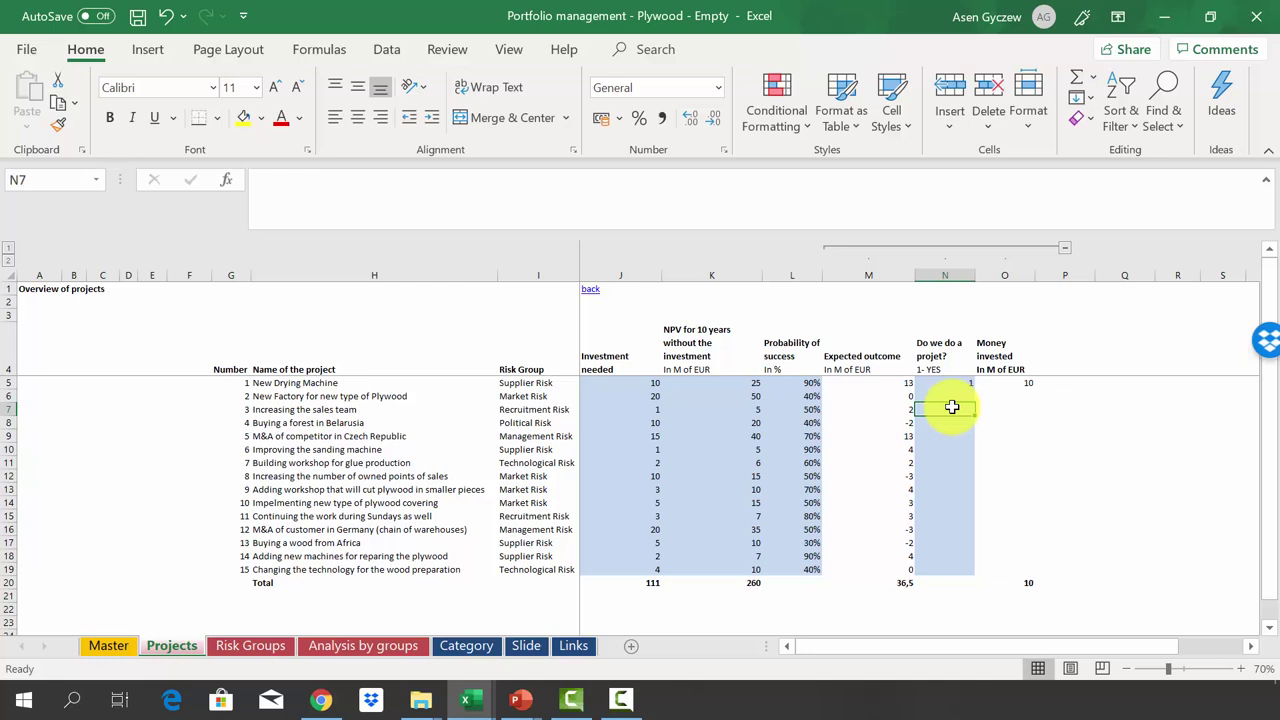
Switch to the Portfolio management - Plywood workbook and check the Supplier Risk projects' expected outcomes on its Analysis by groups sheet.
key("ctrl+Page_Up")
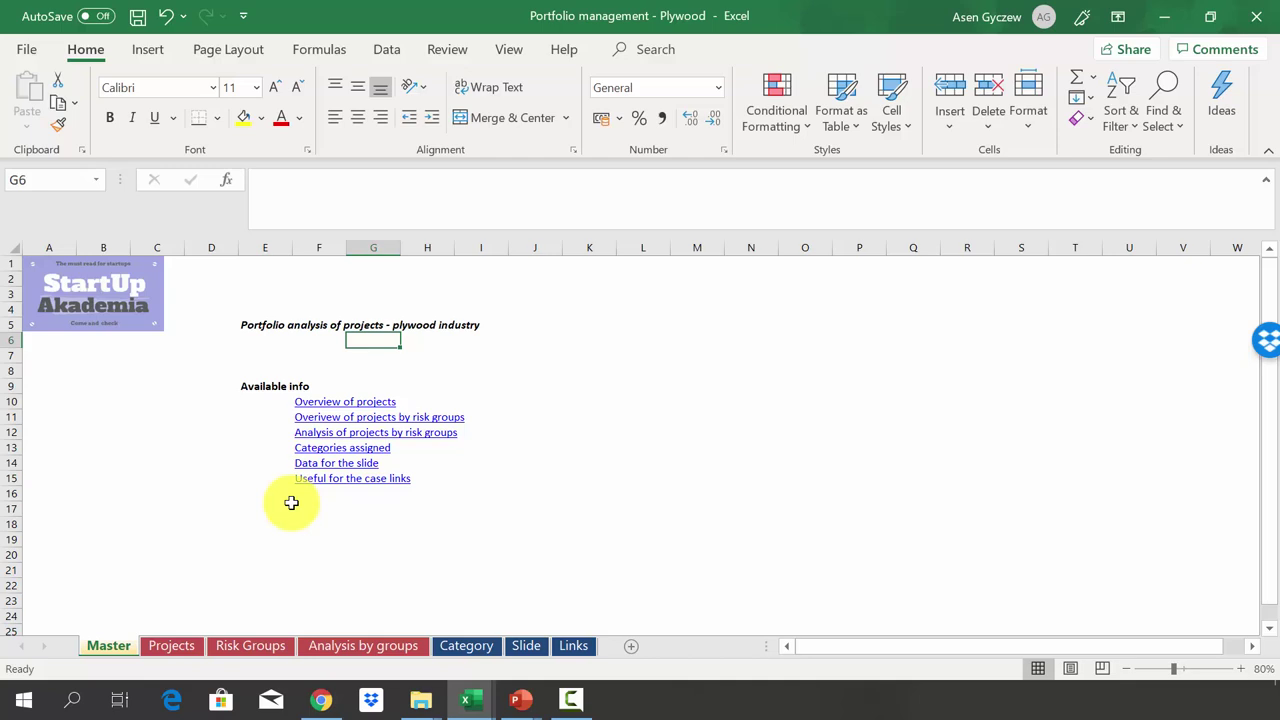
left_click(380, 640)
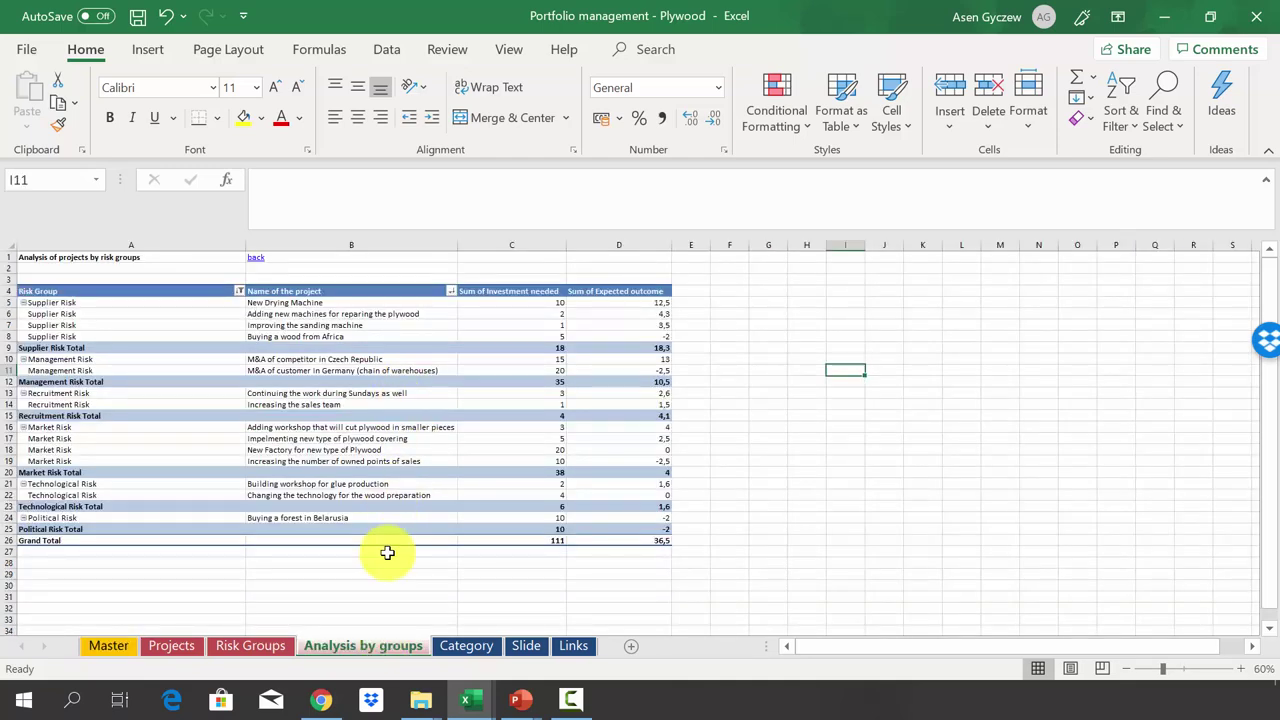
left_click(302, 317)
left_click(575, 313)
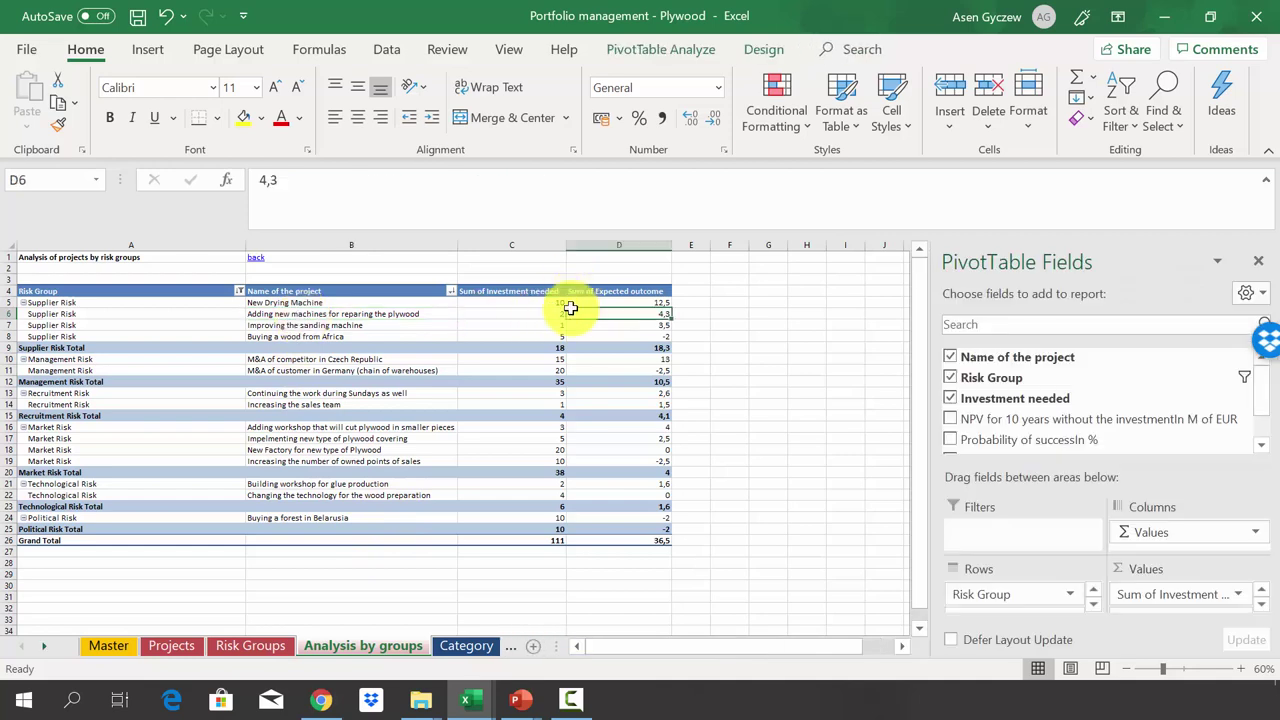
left_click(641, 301)
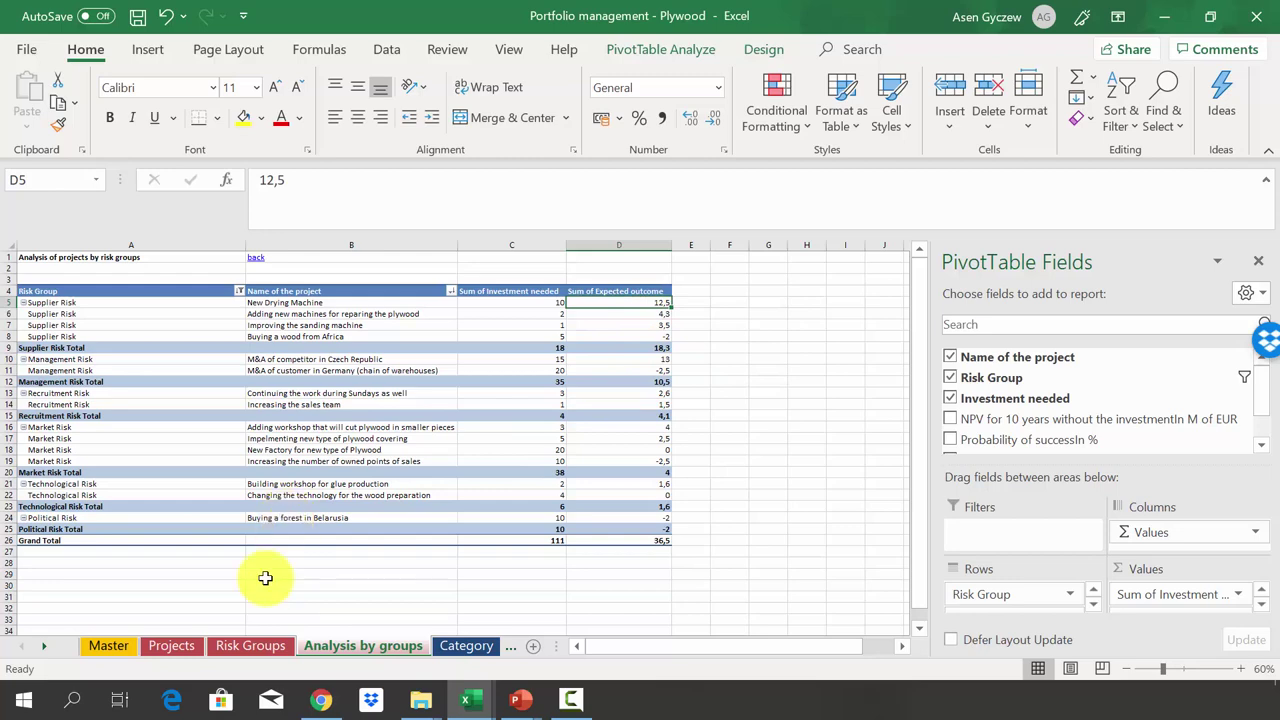
Check the decision column on the Projects sheet, and compare investment and expected outcome of the leading Supplier Risk projects in the group analysis.
left_click(172, 646)
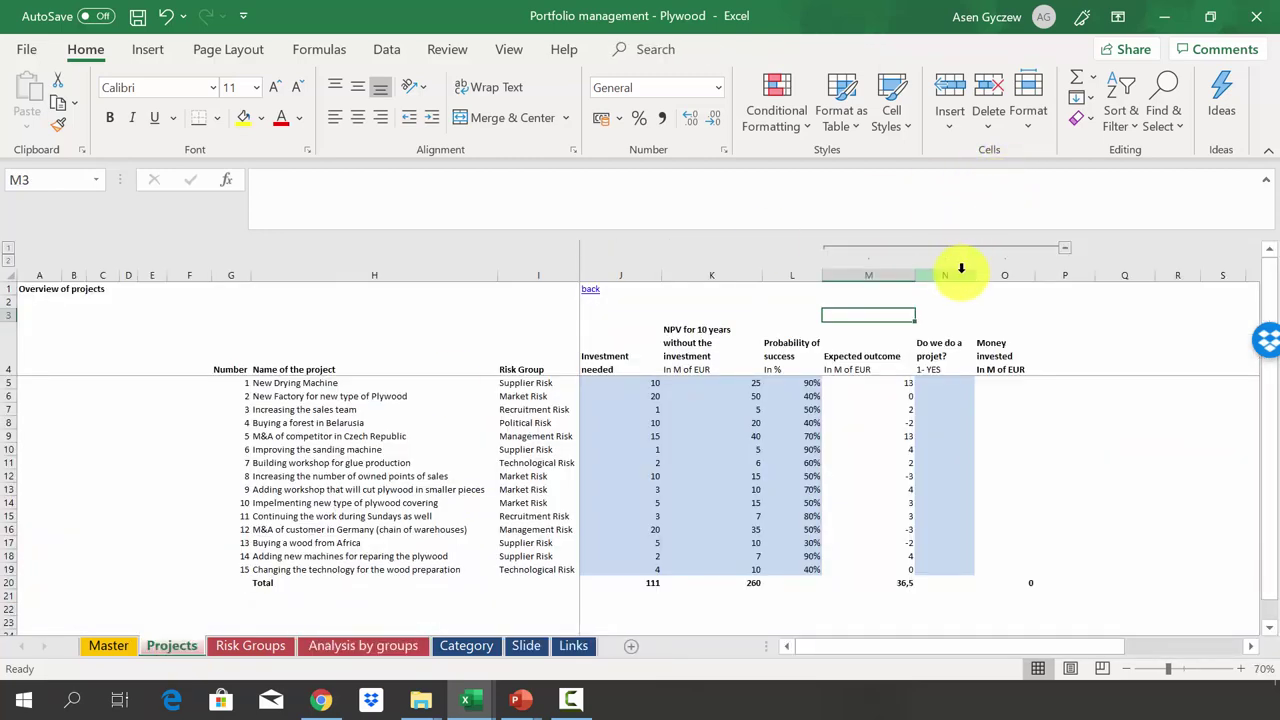
left_click(955, 275)
left_click(414, 648)
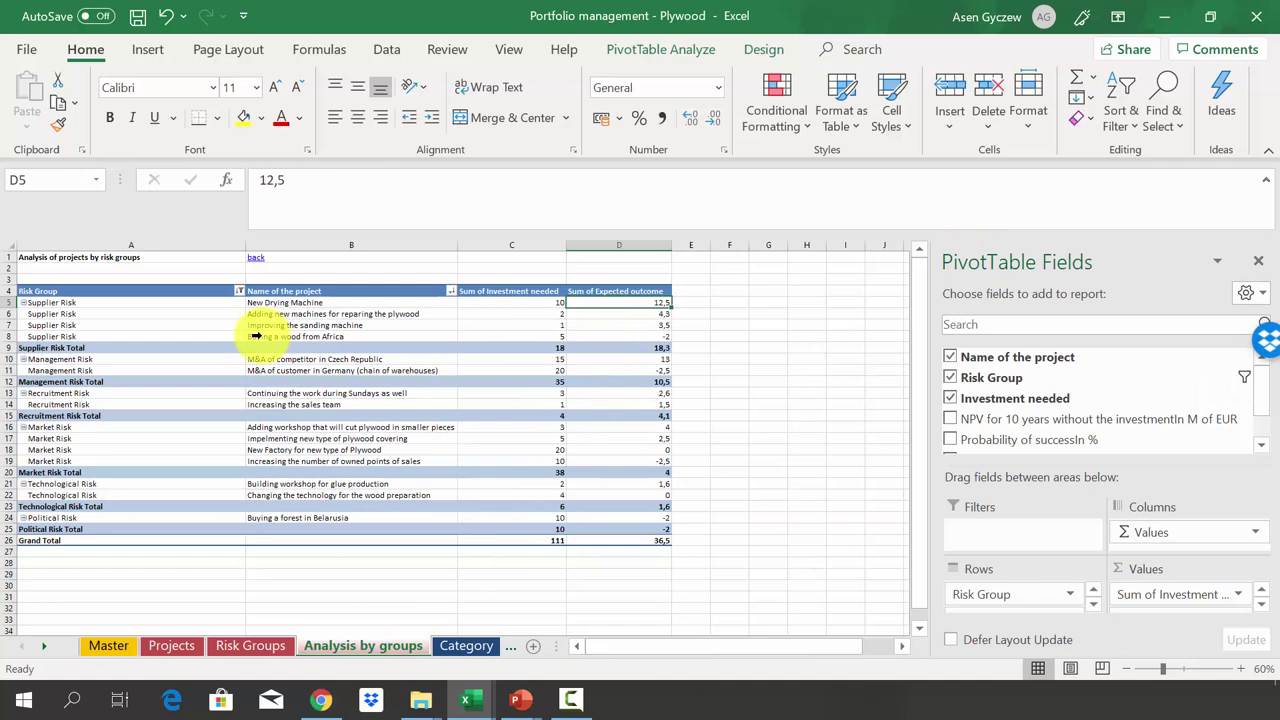
left_click(531, 312)
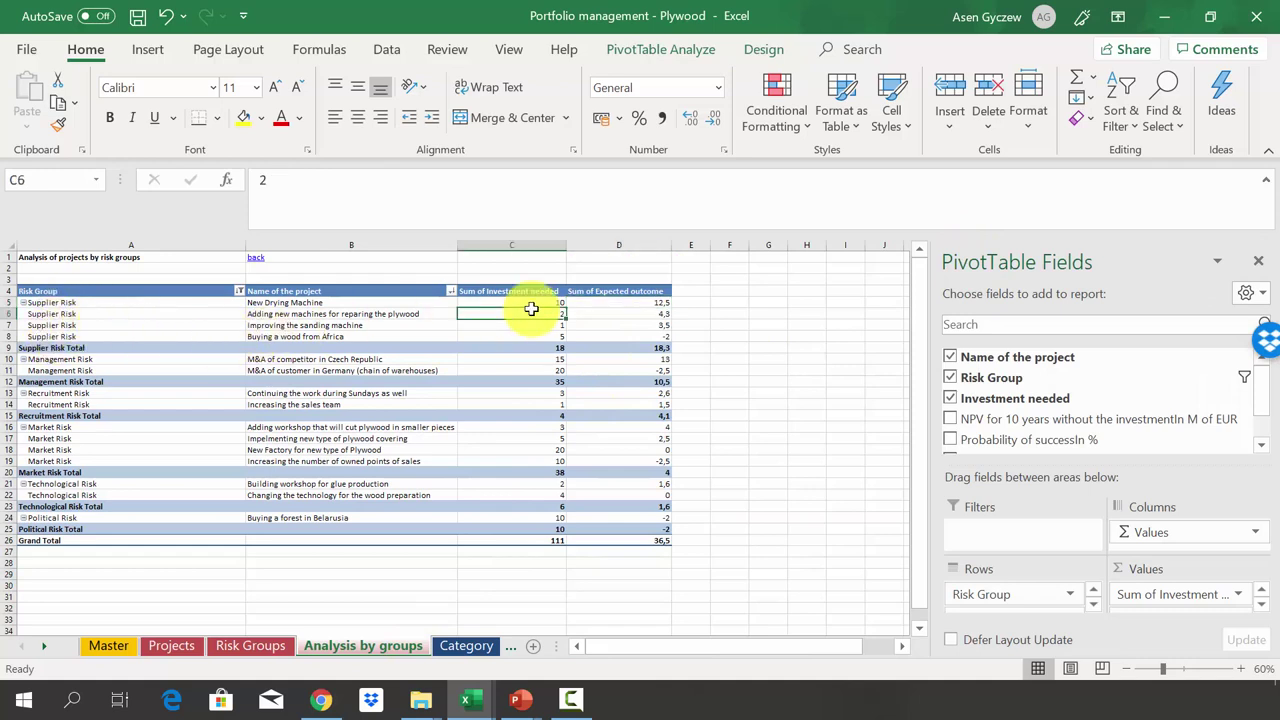
left_click(608, 302)
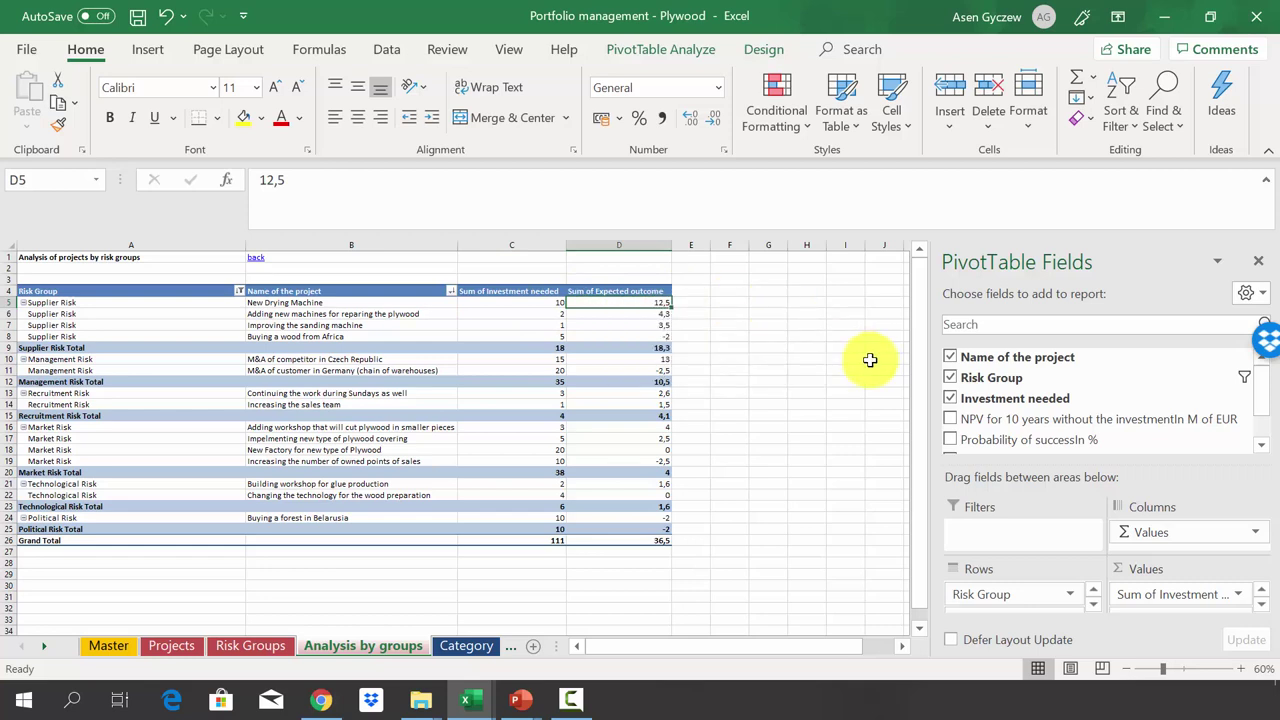
Compare New Drying Machine with M&A of competitor in Czech Republic, and scan the expected outcomes across the risk groups.
left_click(4, 303)
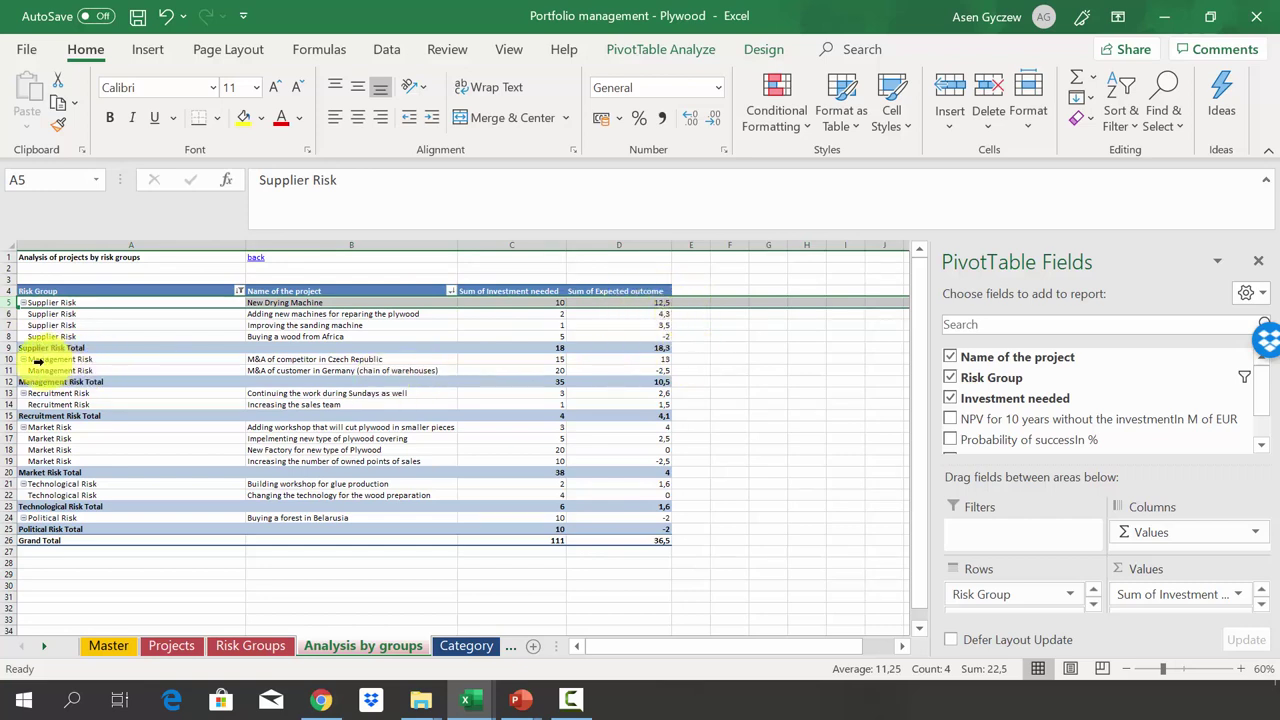
left_click(7, 359)
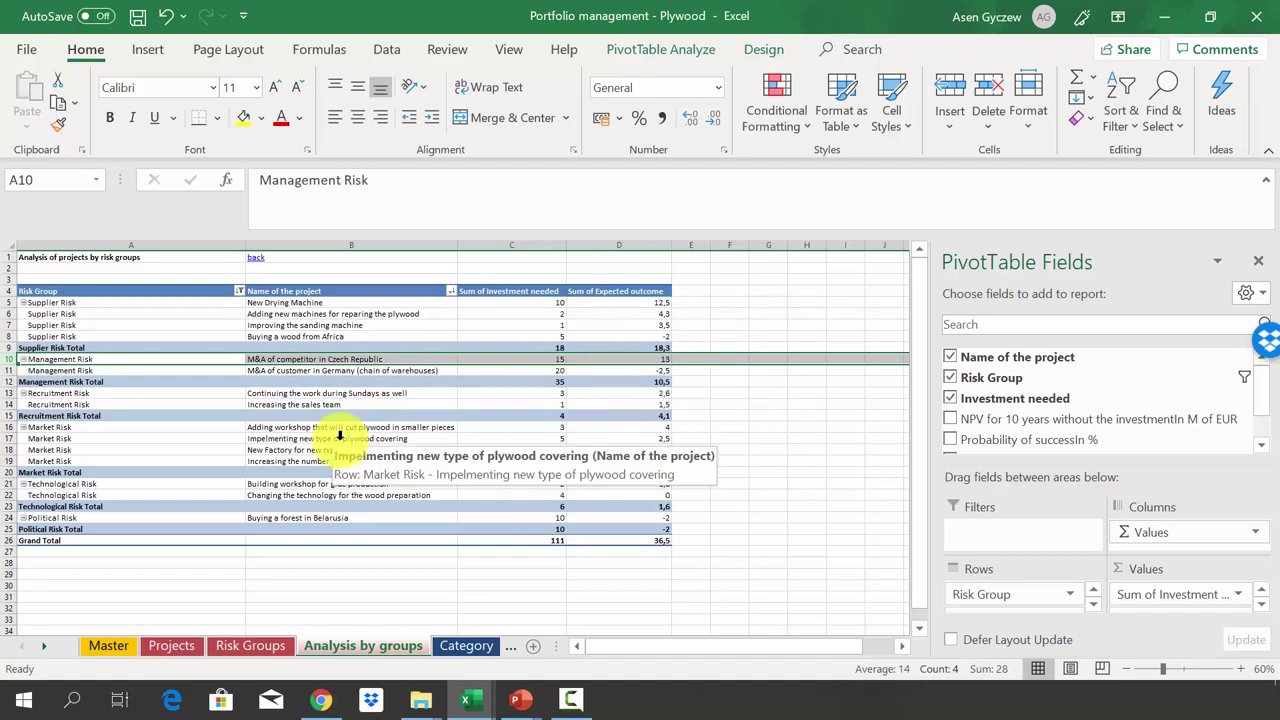
left_click(628, 325)
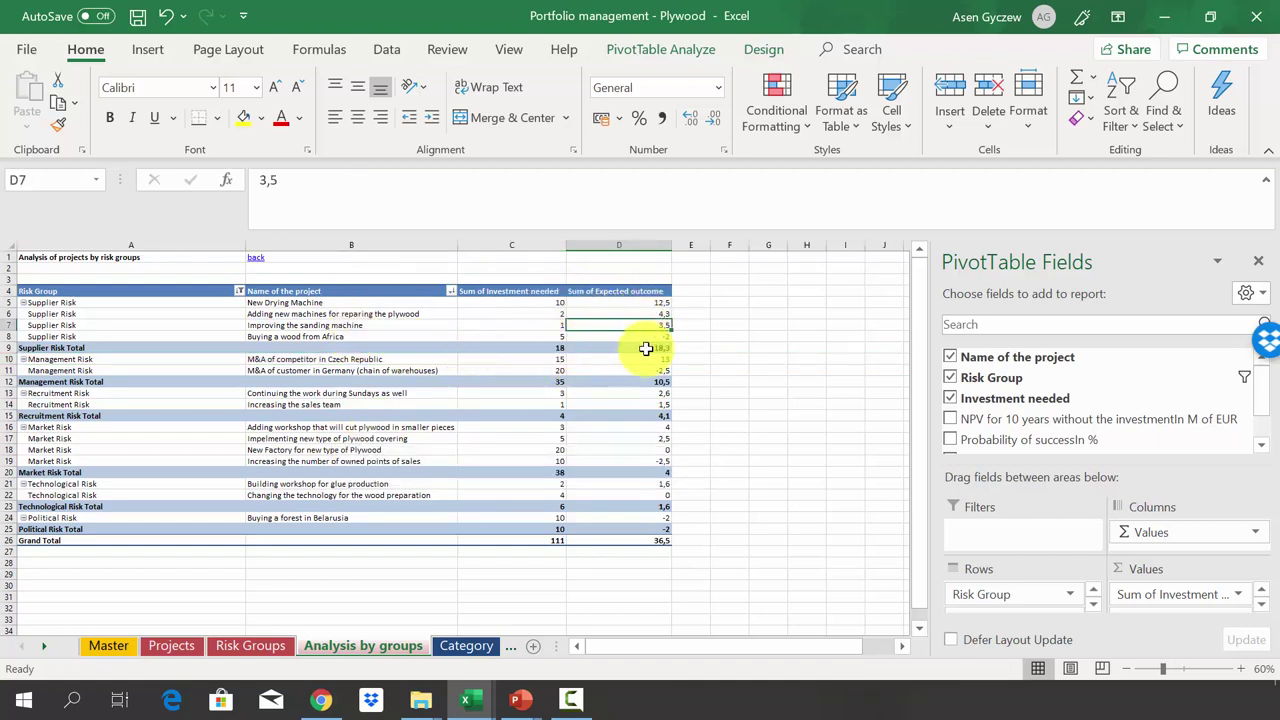
mouse_move(615, 488)
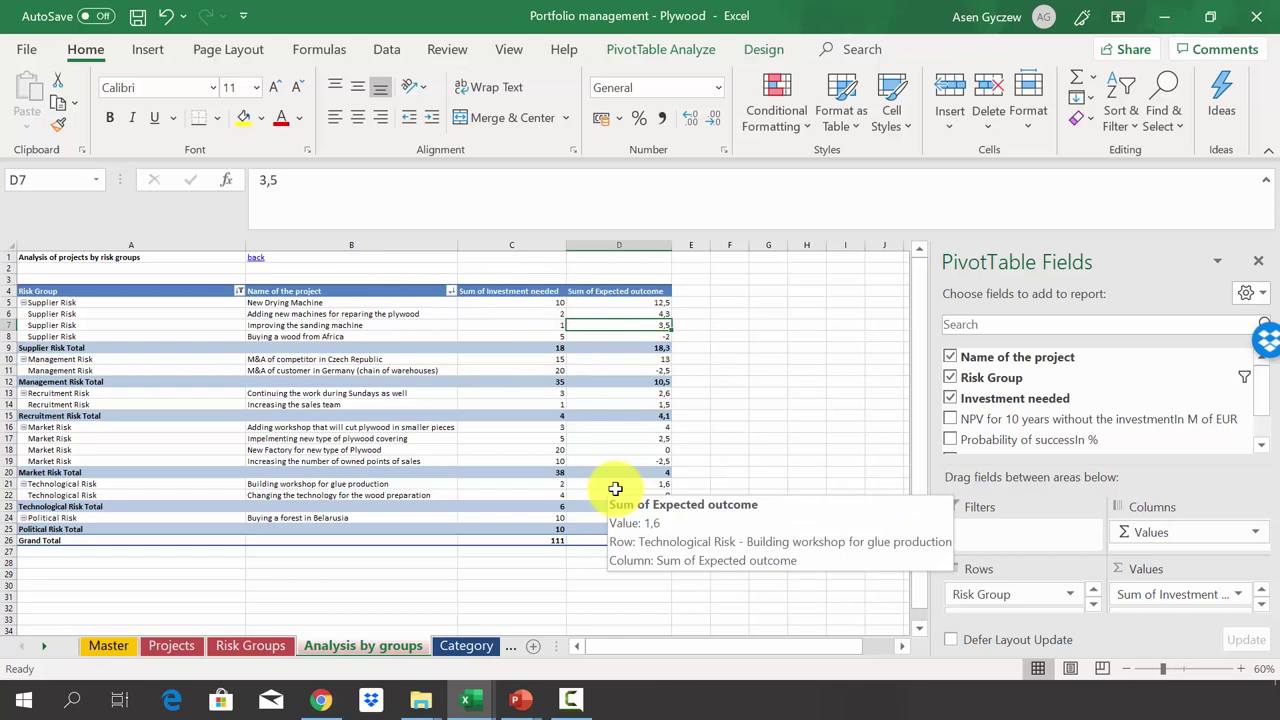
mouse_move(457, 517)
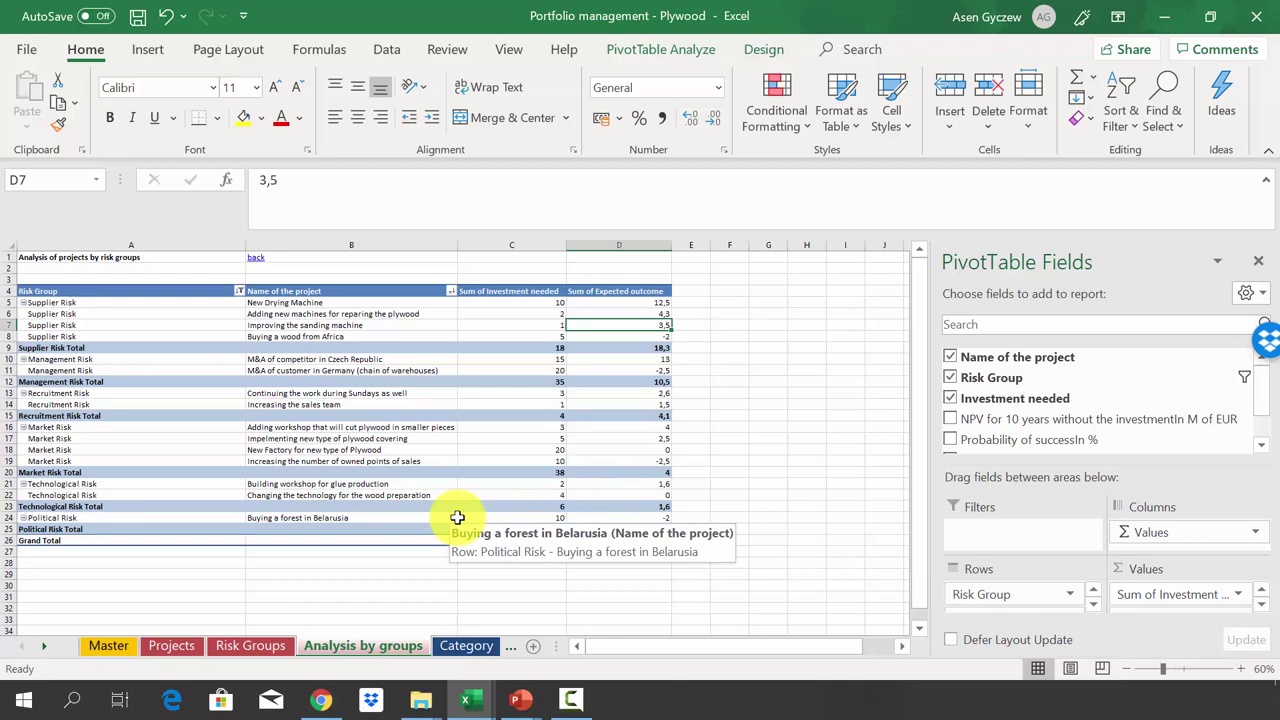
Sort the project table G4:O19 on the Projects sheet by Expected outcome, from largest to smallest.
left_click(172, 645)
left_click(222, 366)
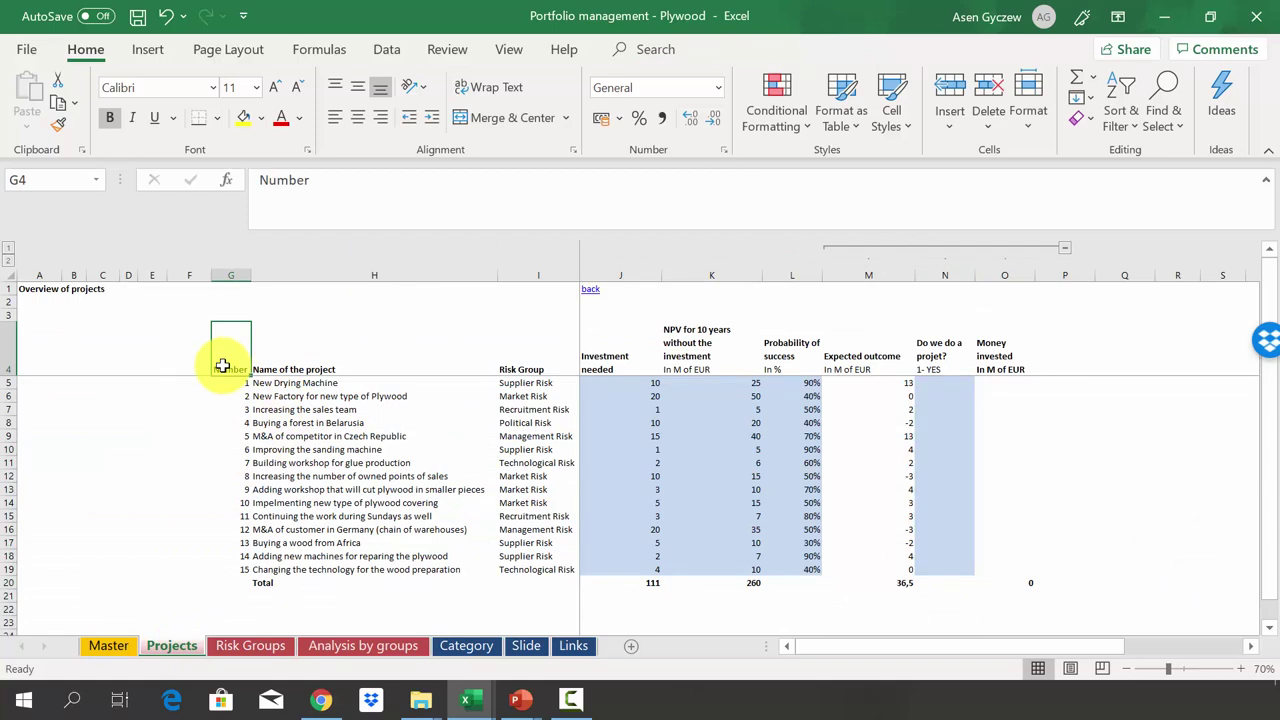
key("ctrl+shift+Right")
key("ctrl+shift+Down")
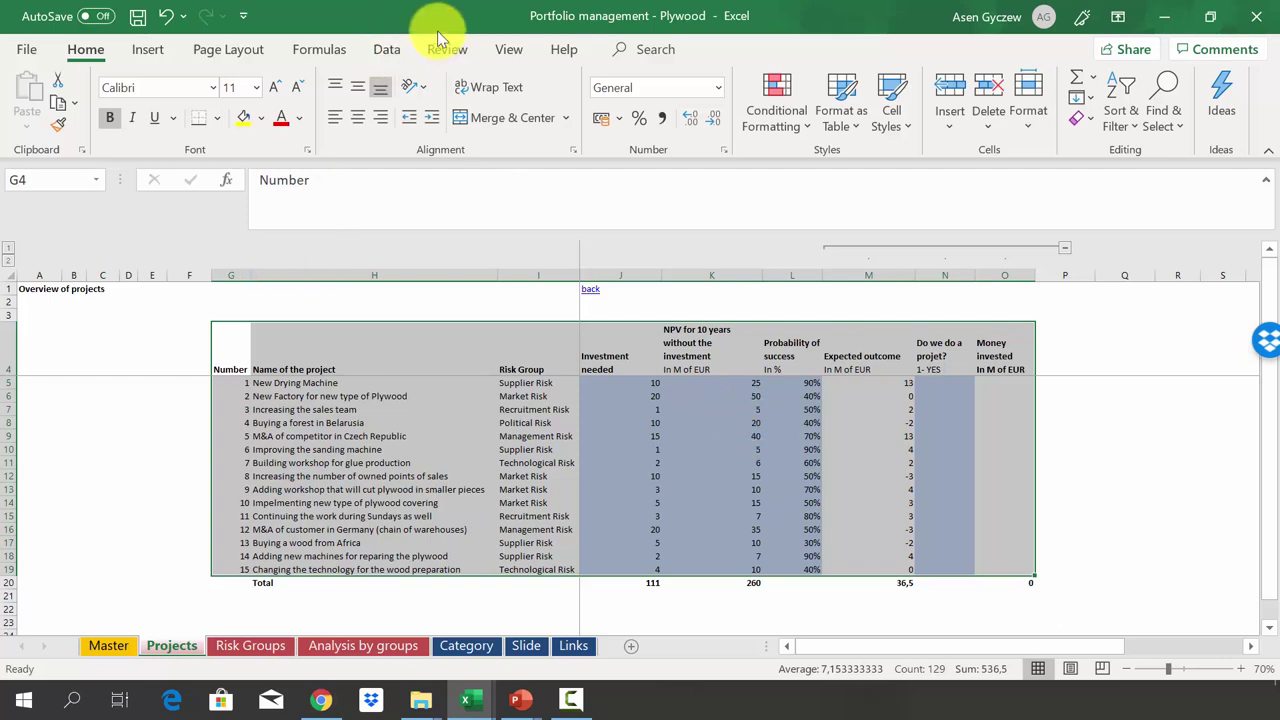
left_click(388, 49)
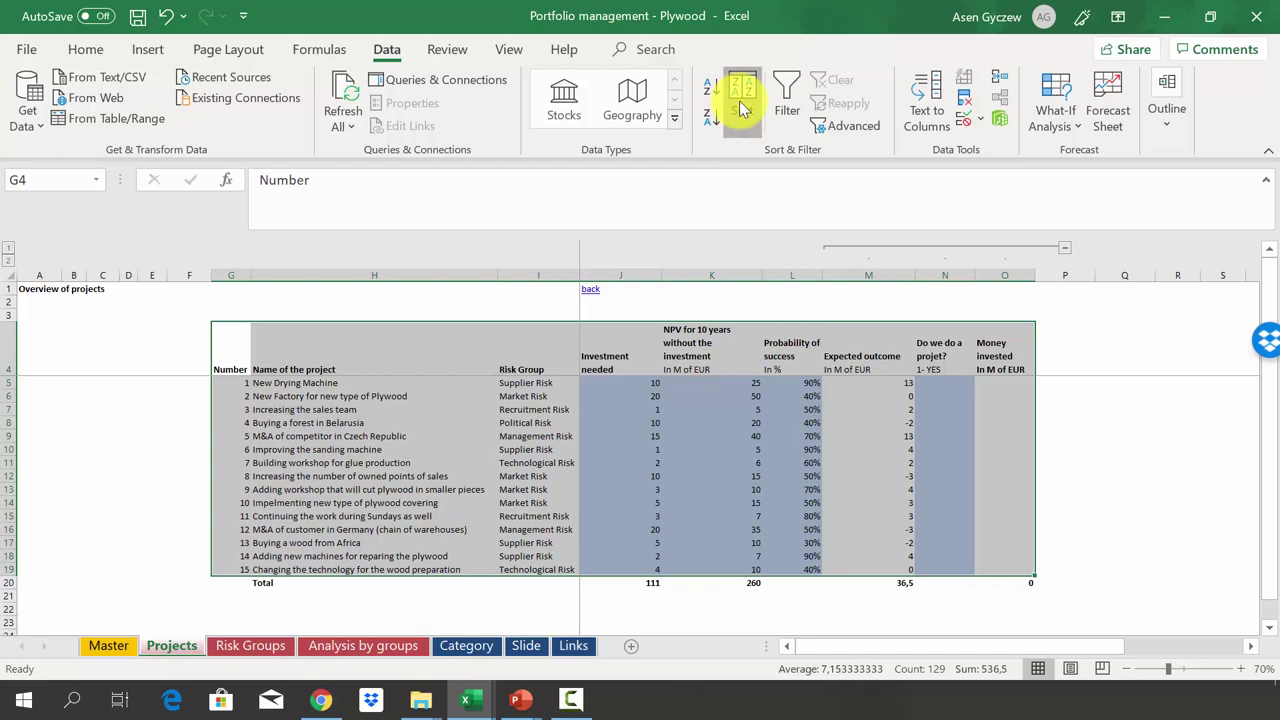
left_click(741, 100)
left_click(583, 224)
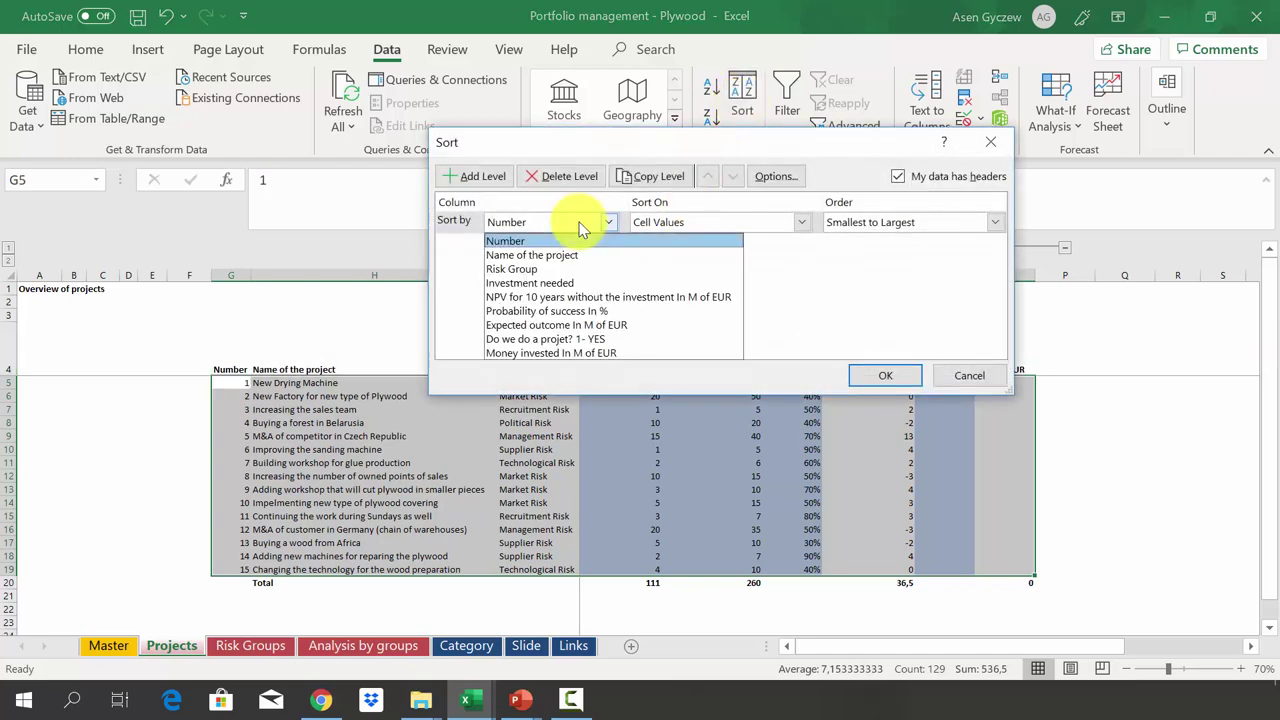
left_click(596, 325)
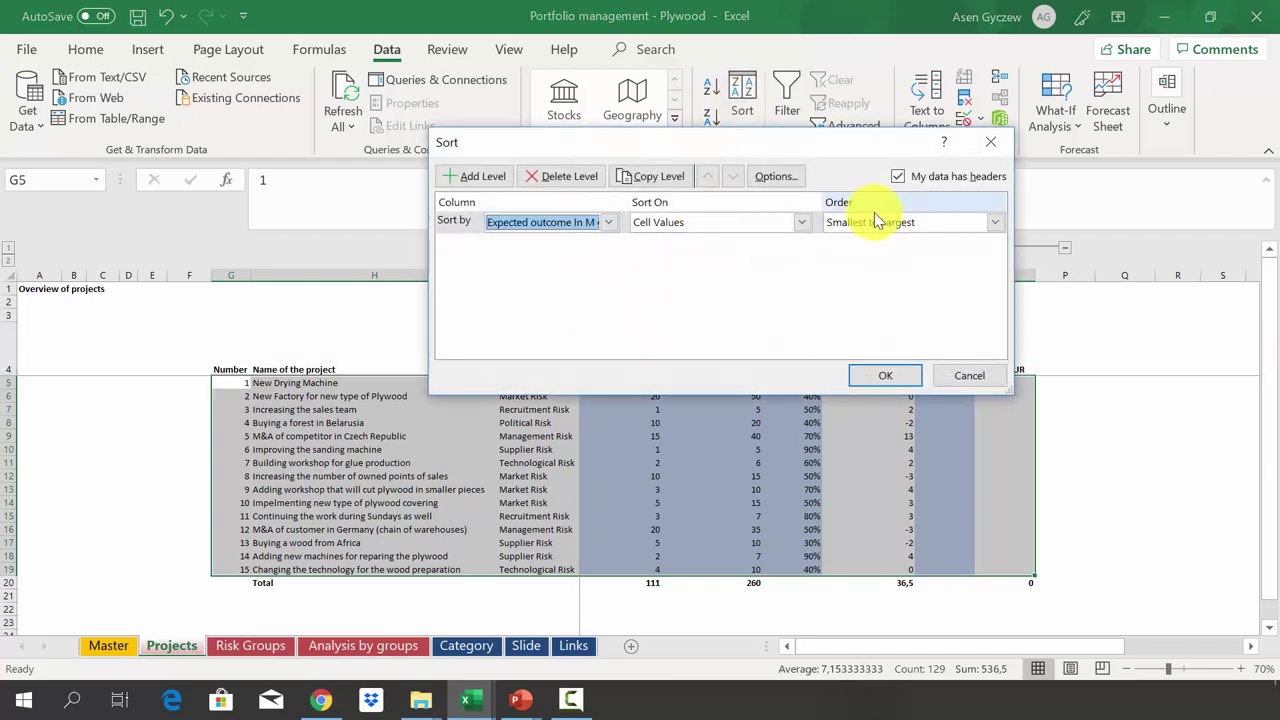
left_click(870, 222)
left_click(884, 255)
left_click(890, 375)
Examine the M&A of competitor in Czech Republic project's expected outcome, decision cell N5 and full row.
left_click(930, 386)
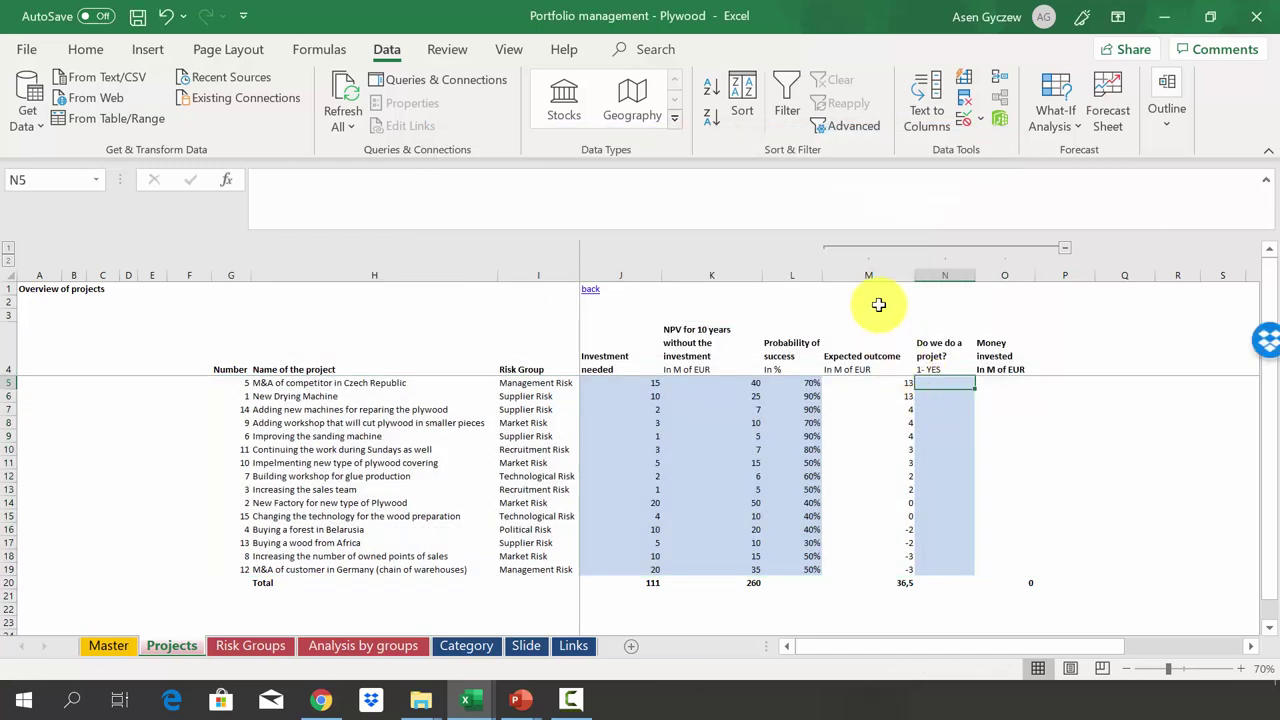
left_click(880, 383)
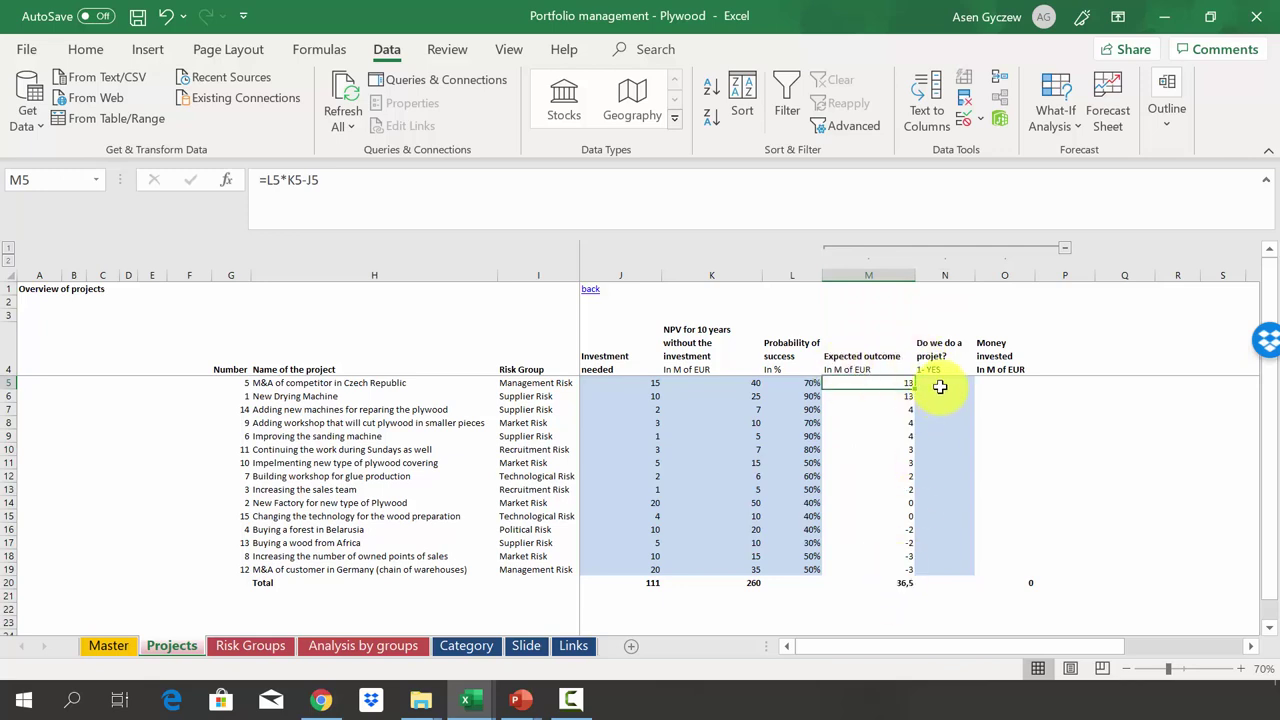
left_click(940, 385)
left_click(9, 381)
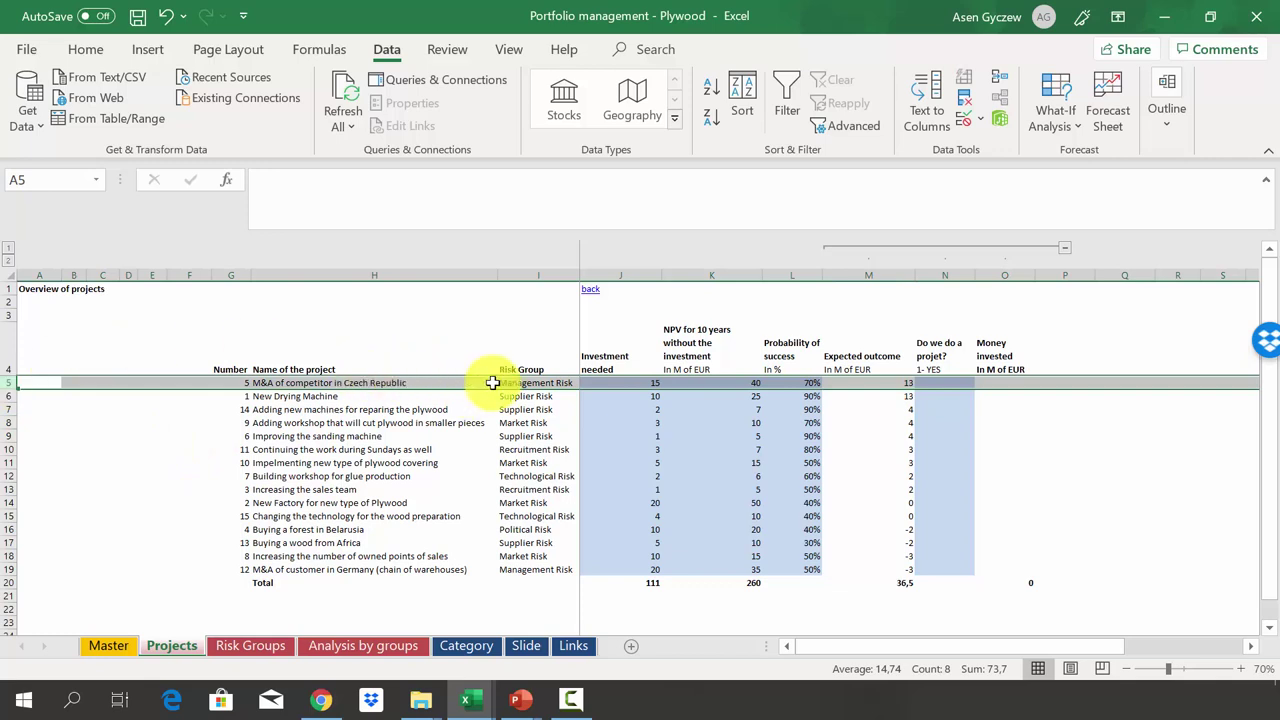
Approve M&A of competitor in Czech Republic and New Drying Machine by entering 1 in decision cells N5 and N6.
left_click(957, 382)
type("1")
key("Return")
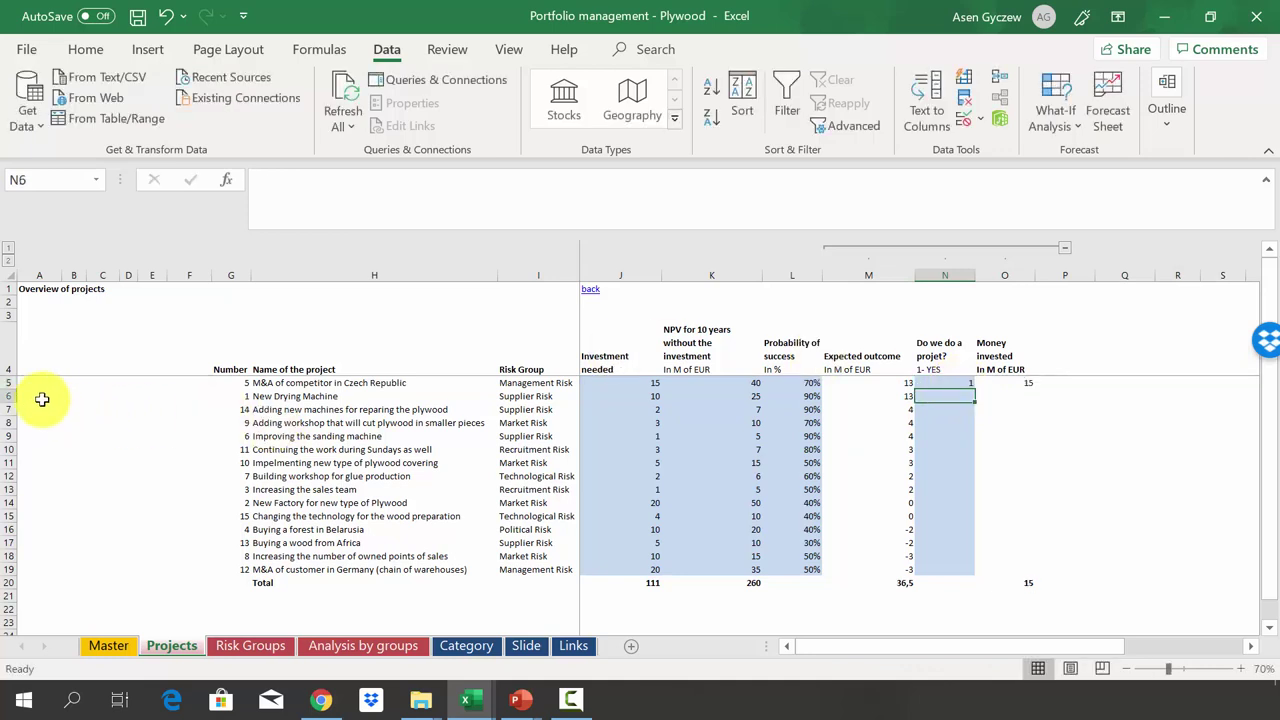
left_click(8, 396)
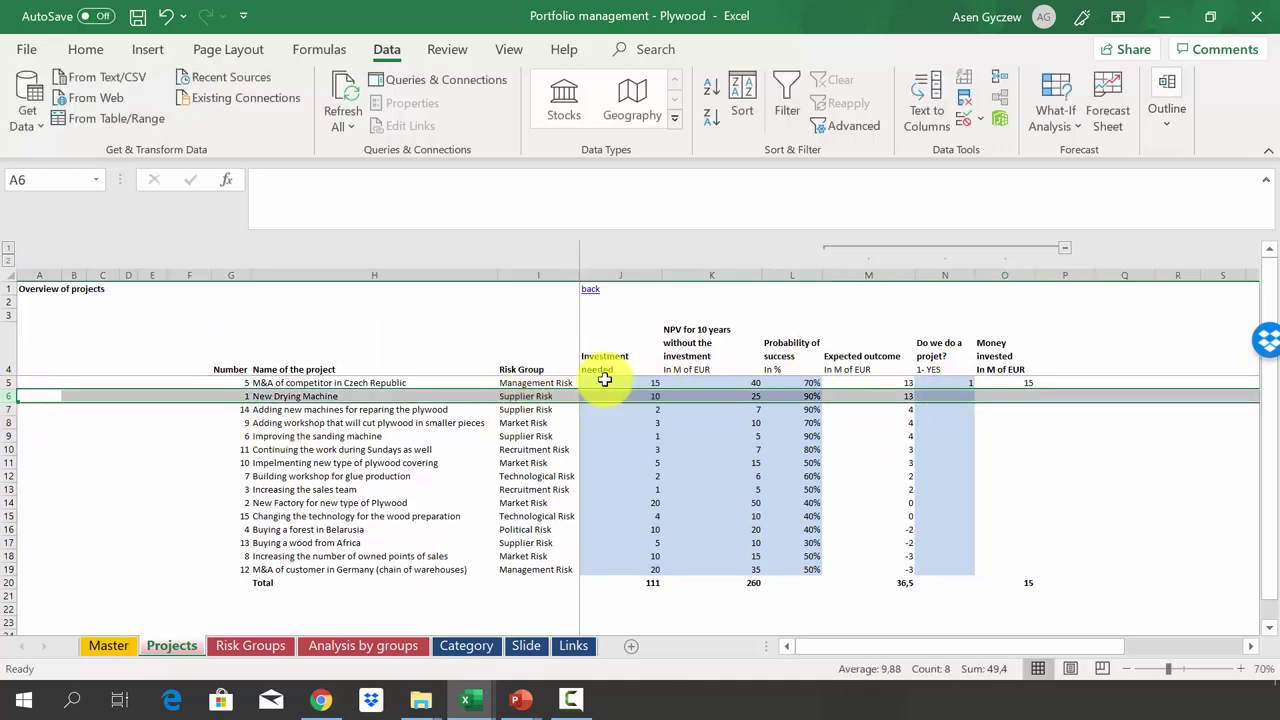
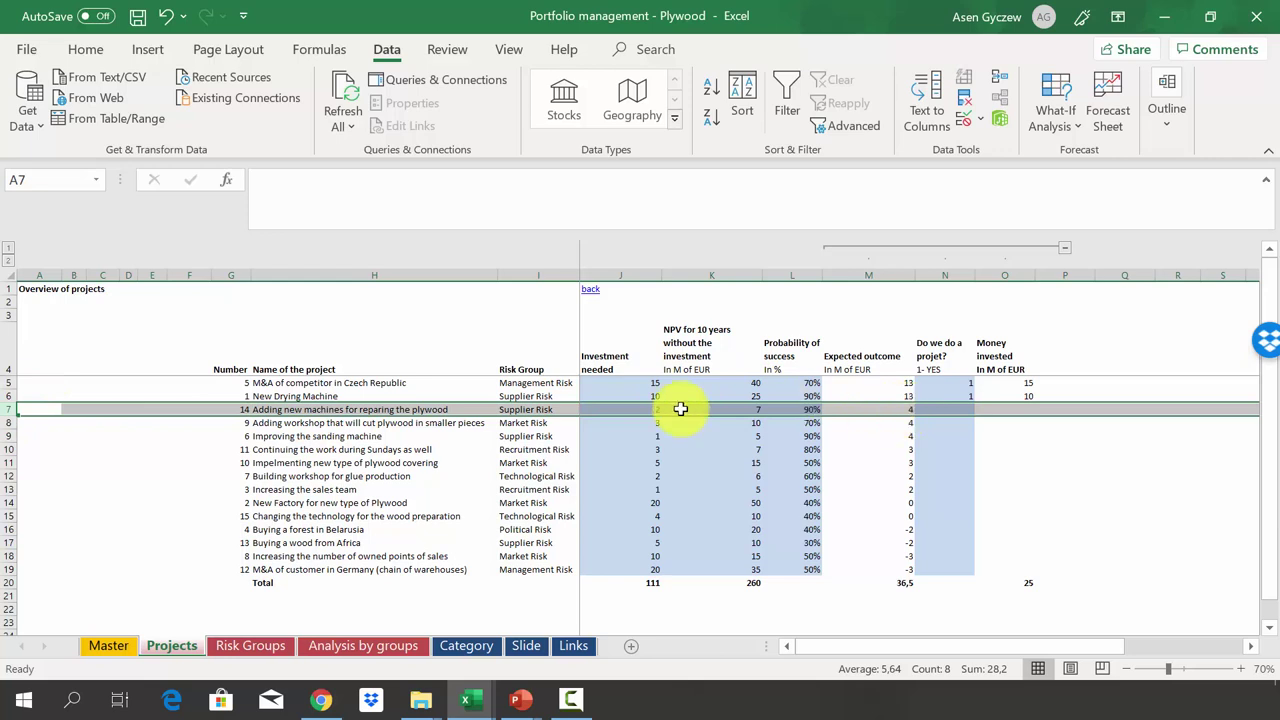
Compare the risk groups of the next-ranked projects, and enter 1 in N8 to approve Adding workshop that will cut plywood in smaller pieces.
left_click(552, 408)
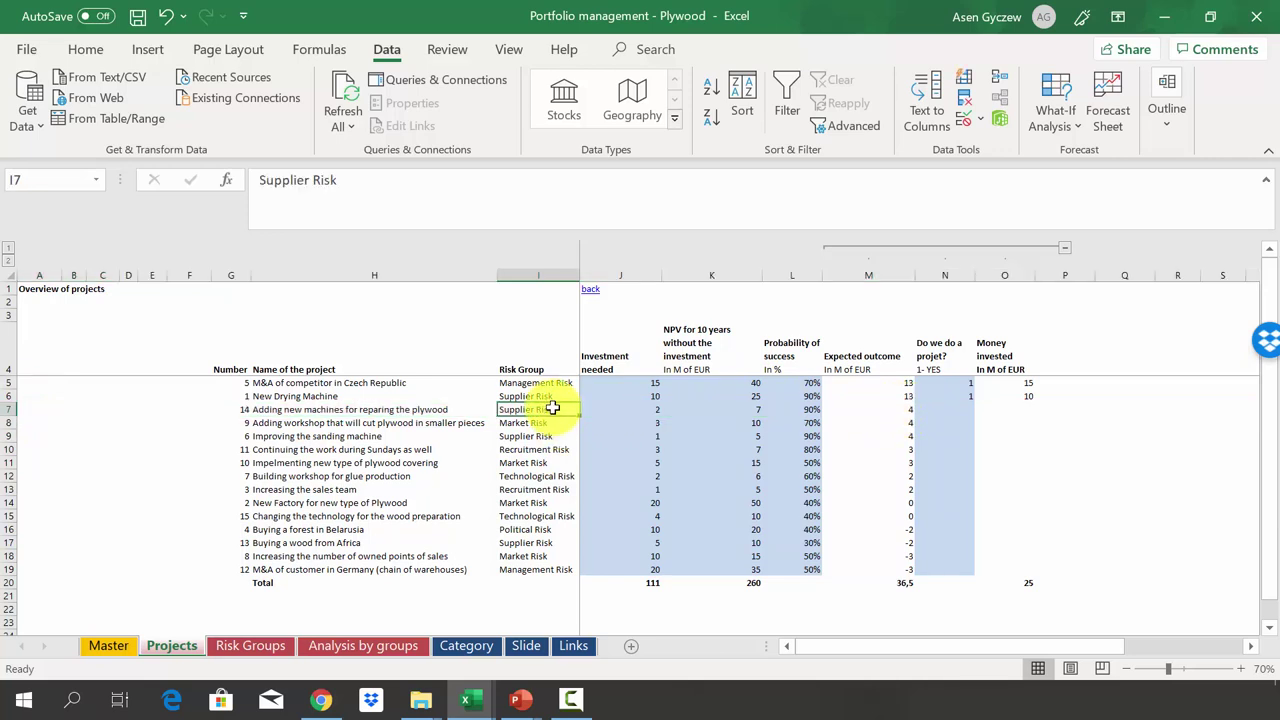
left_click(556, 396)
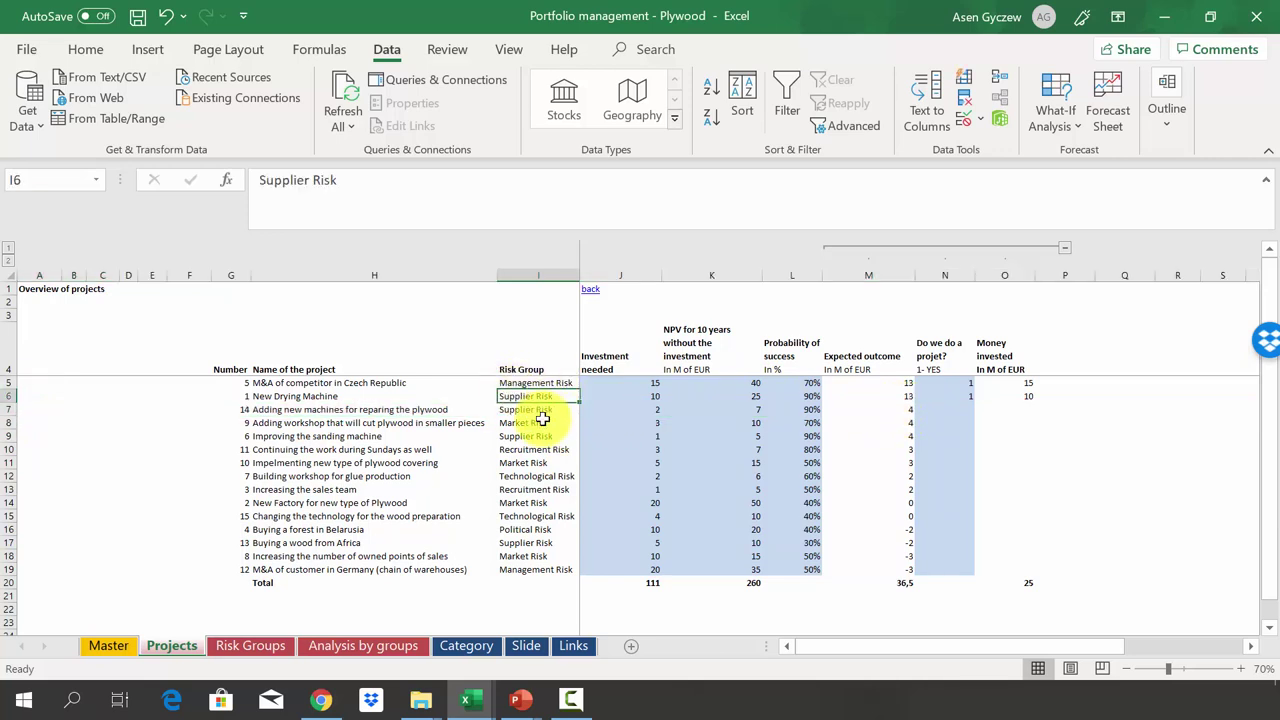
left_click(541, 424)
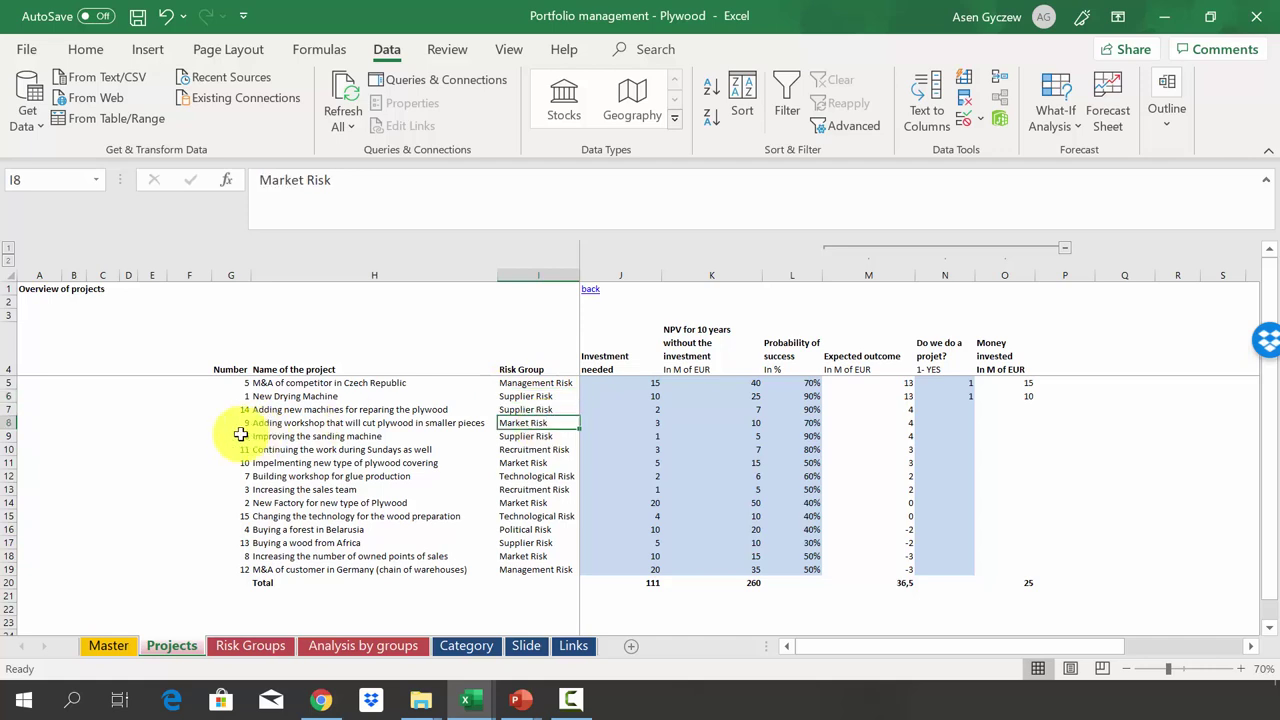
left_click(7, 422)
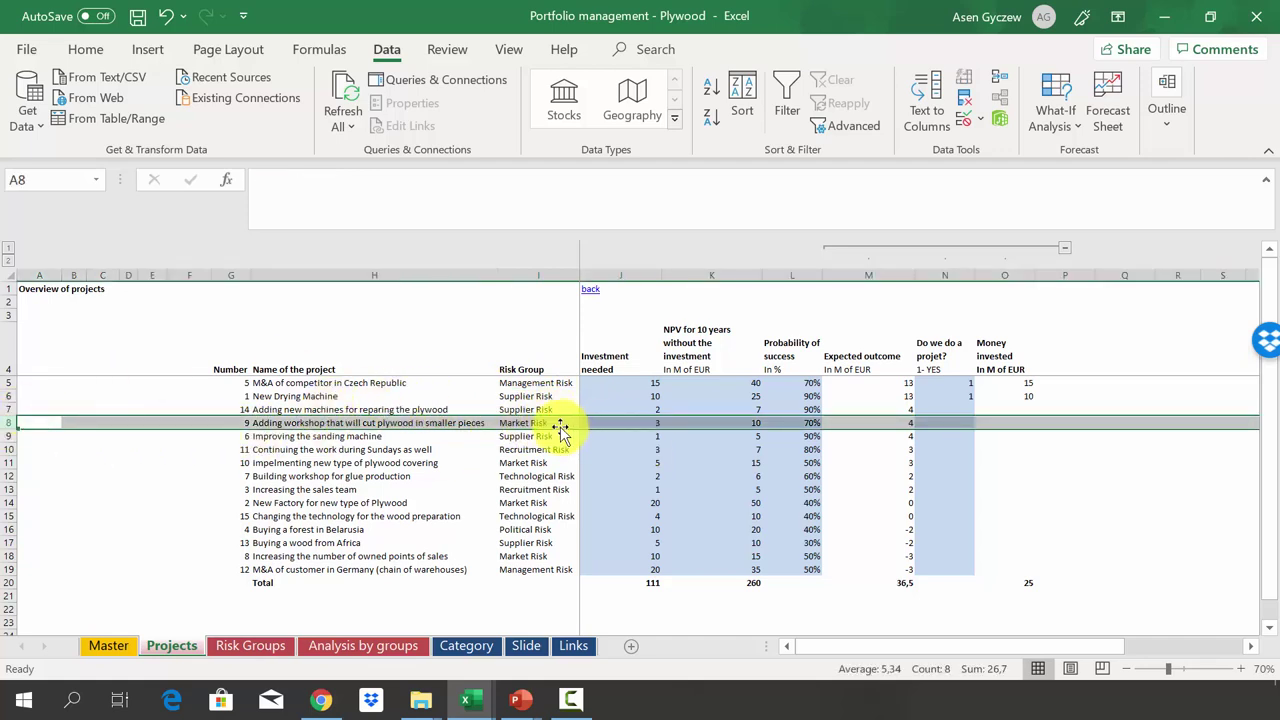
left_click(870, 423)
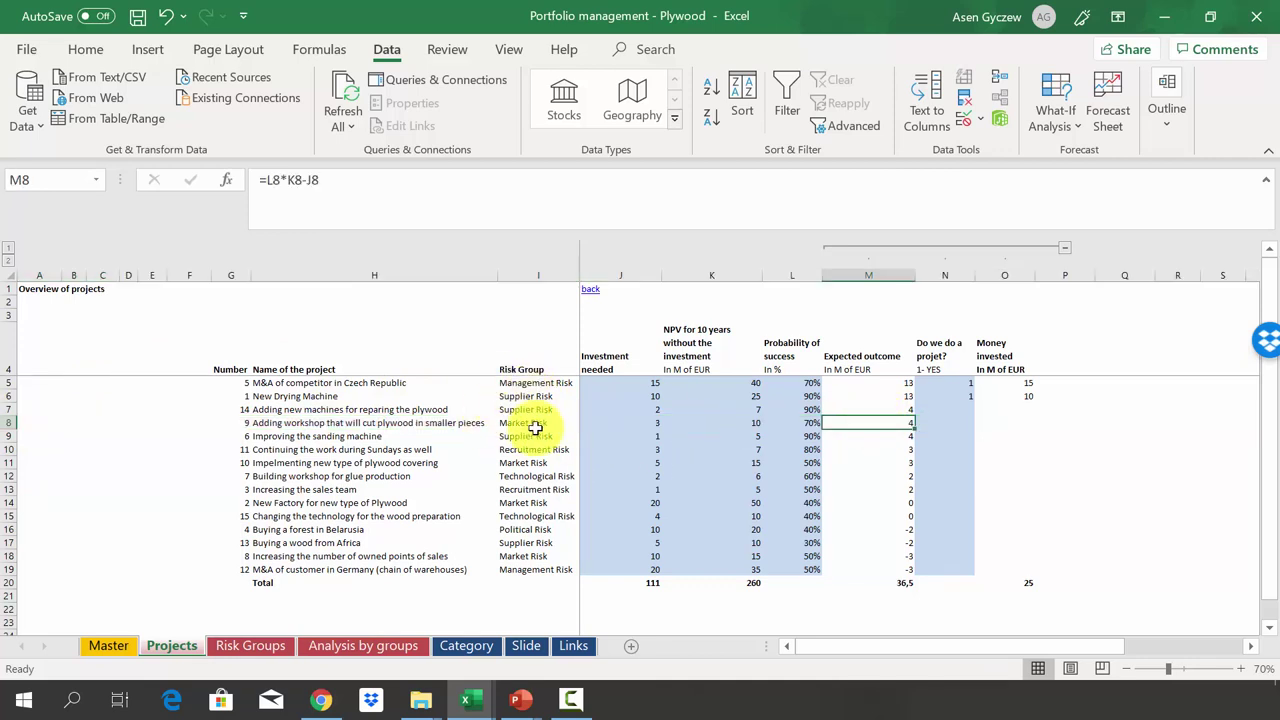
left_click(935, 421)
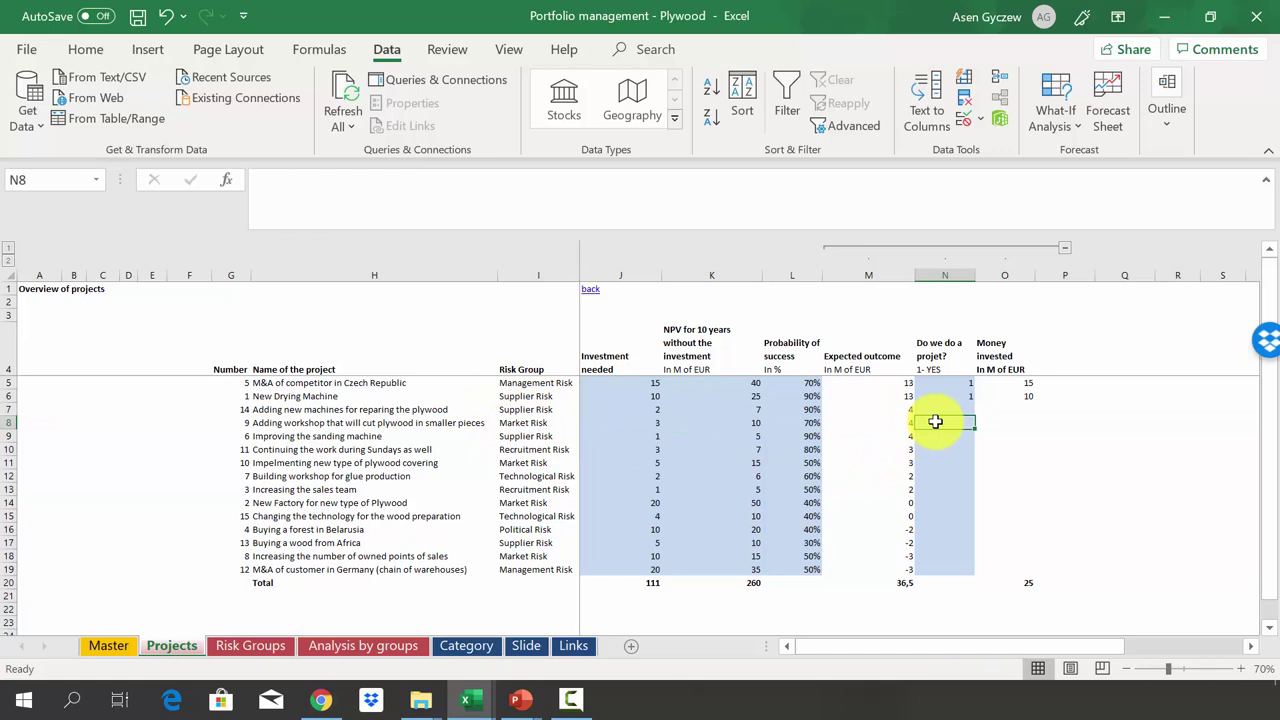
type("1")
key("Return")
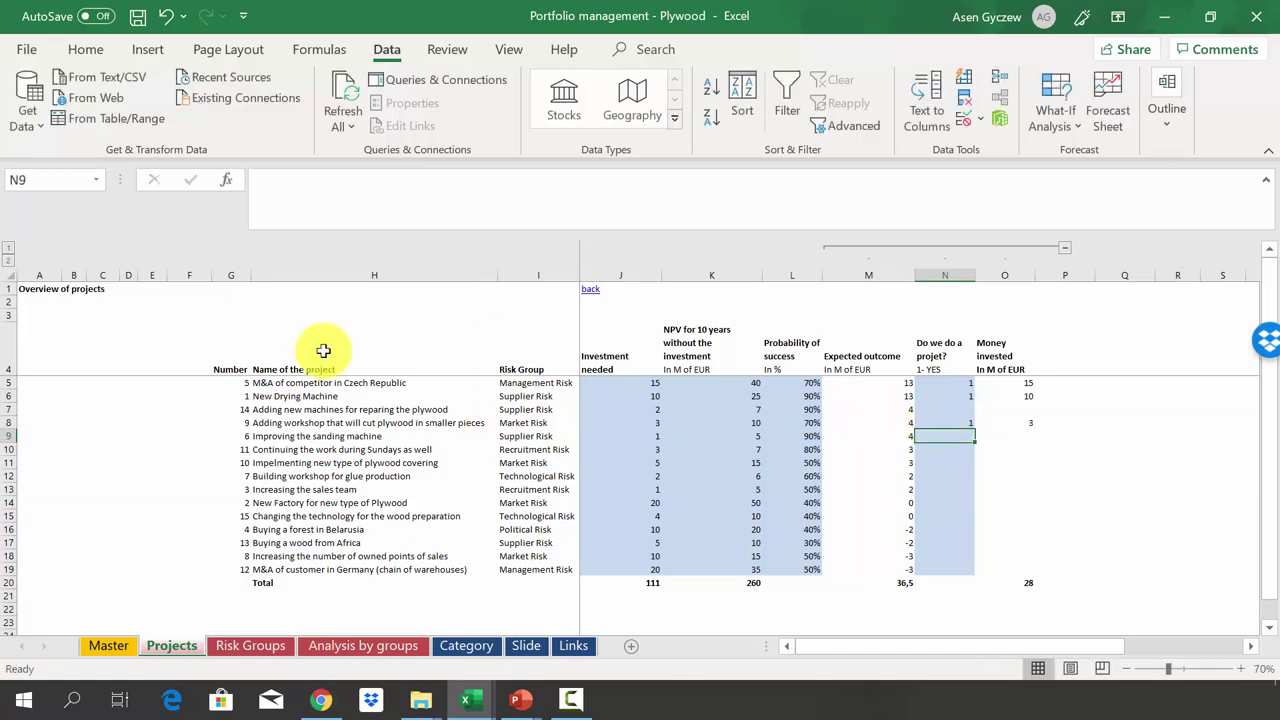
Review Improving the sanding machine, and enter 1 in N10 to approve Continuing the work during Sundays as well.
left_click(7, 436)
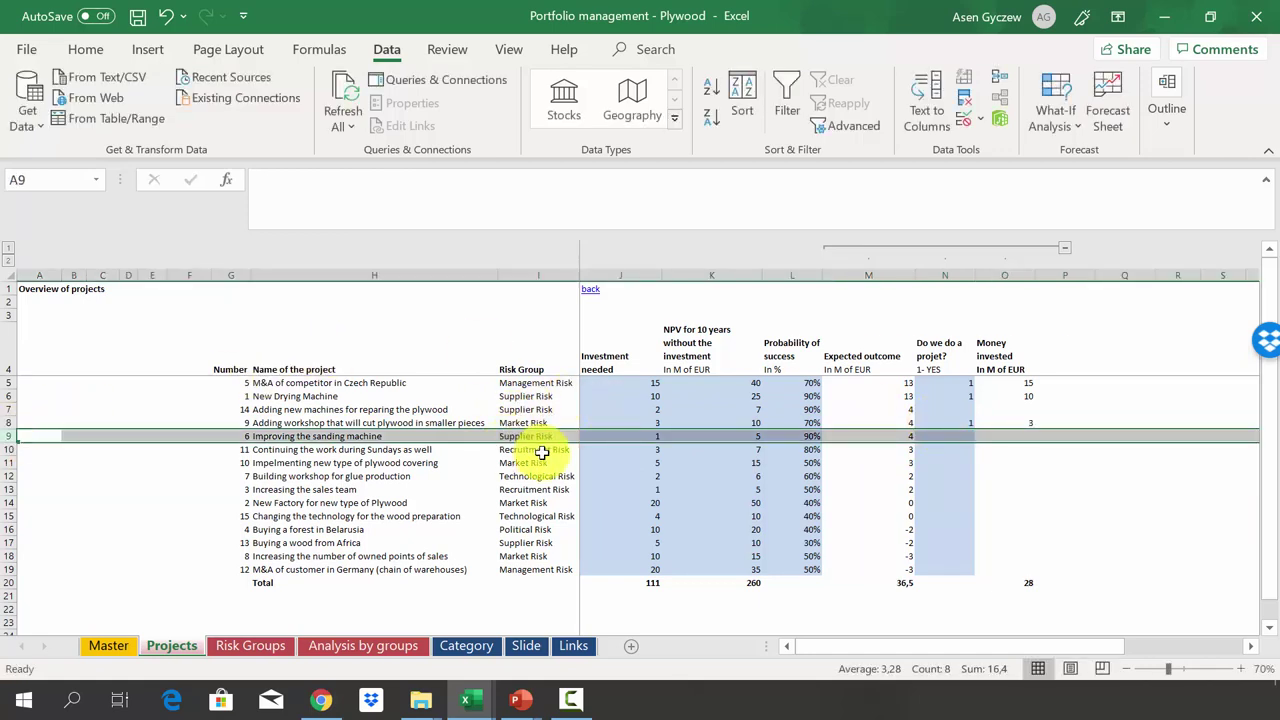
left_click(8, 449)
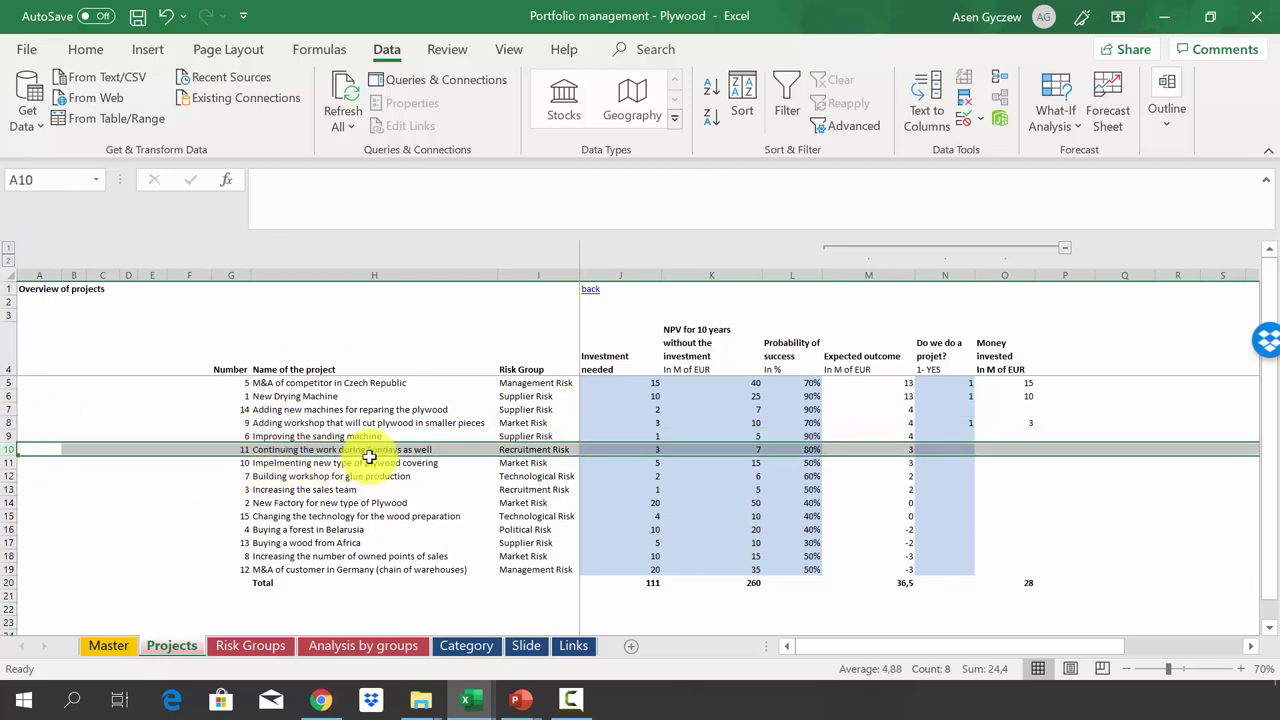
left_click(521, 450)
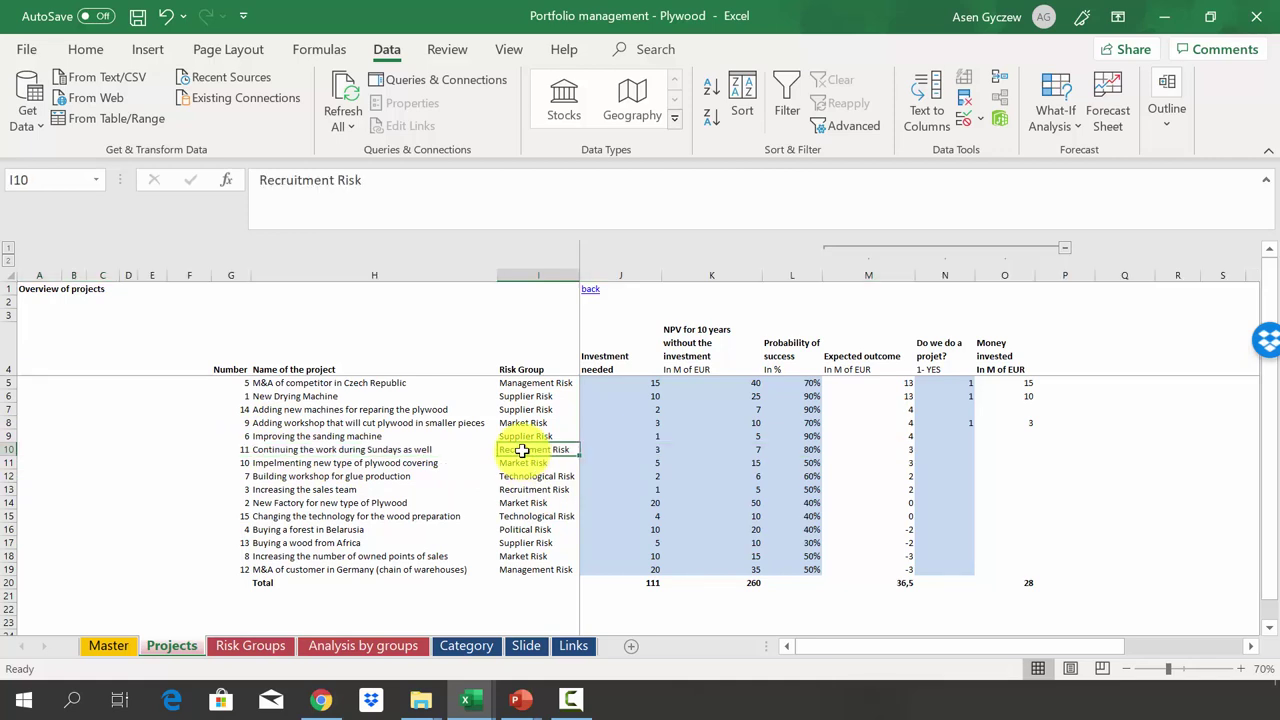
left_click(853, 452)
left_click(929, 449)
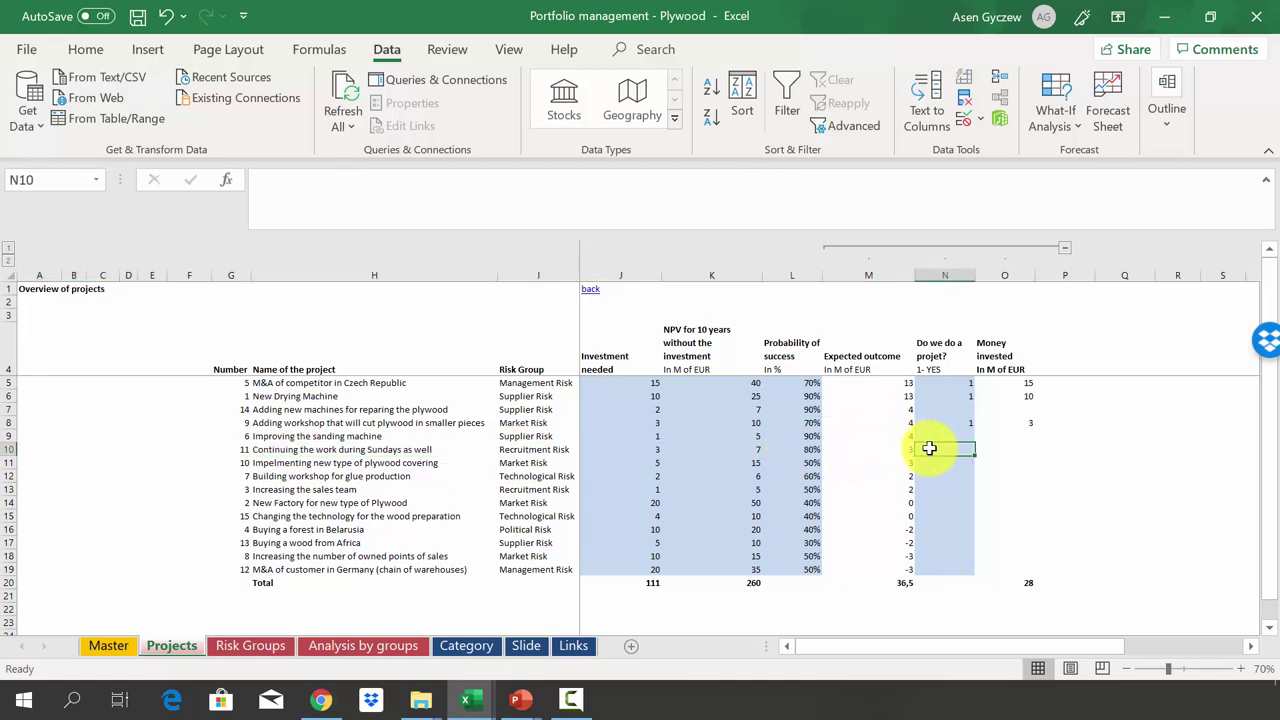
type("1")
key("Return")
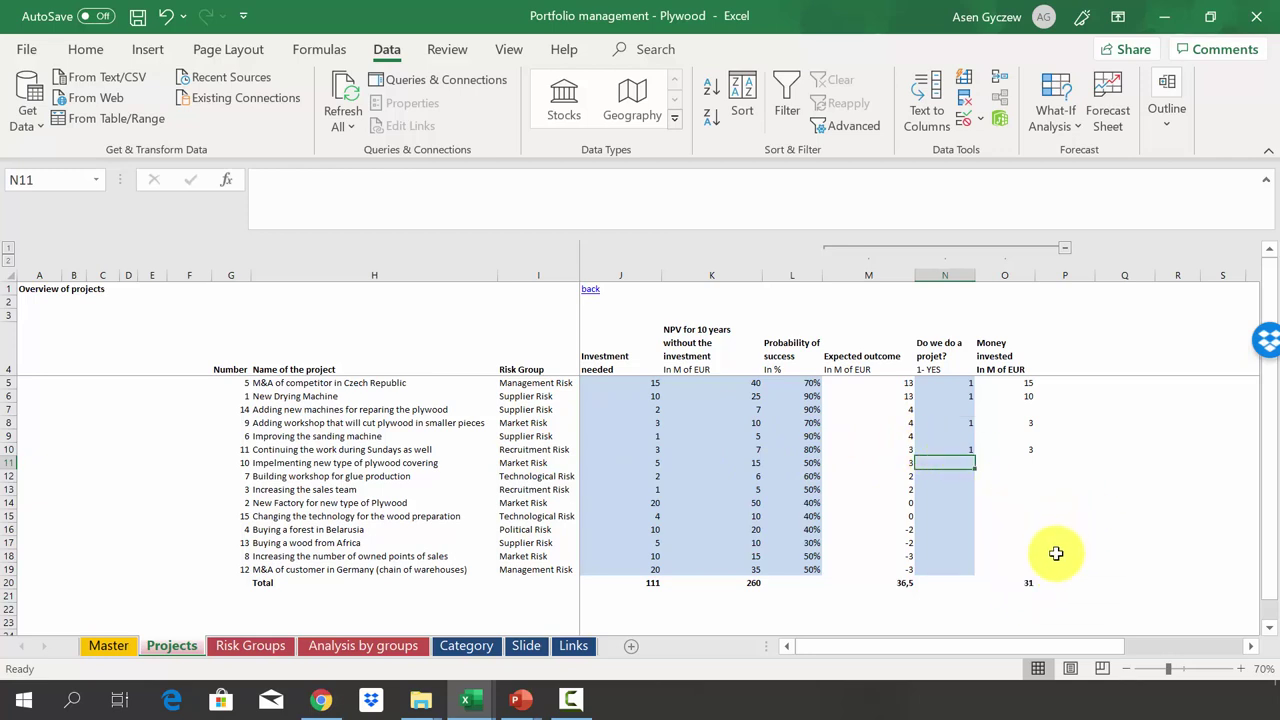
Review the plywood covering and glue production projects, and enter 1 in N12 to approve Building workshop for glue production.
left_click(962, 448)
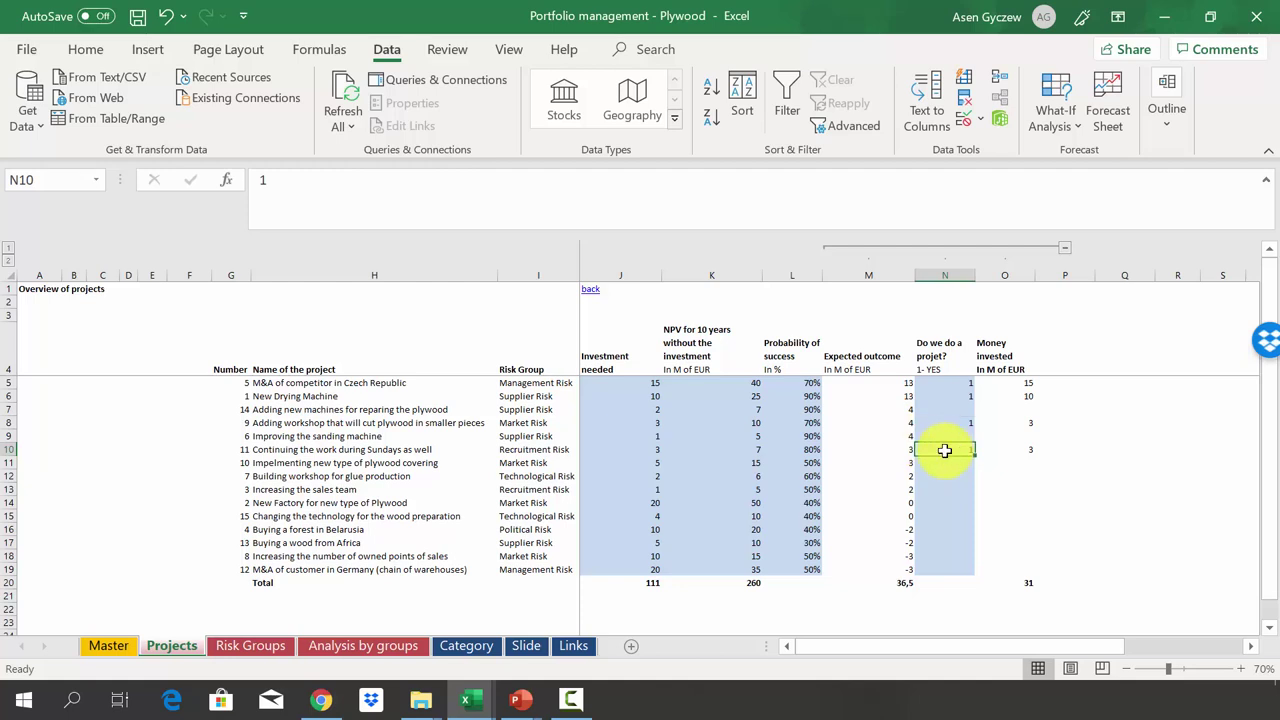
left_click(934, 468)
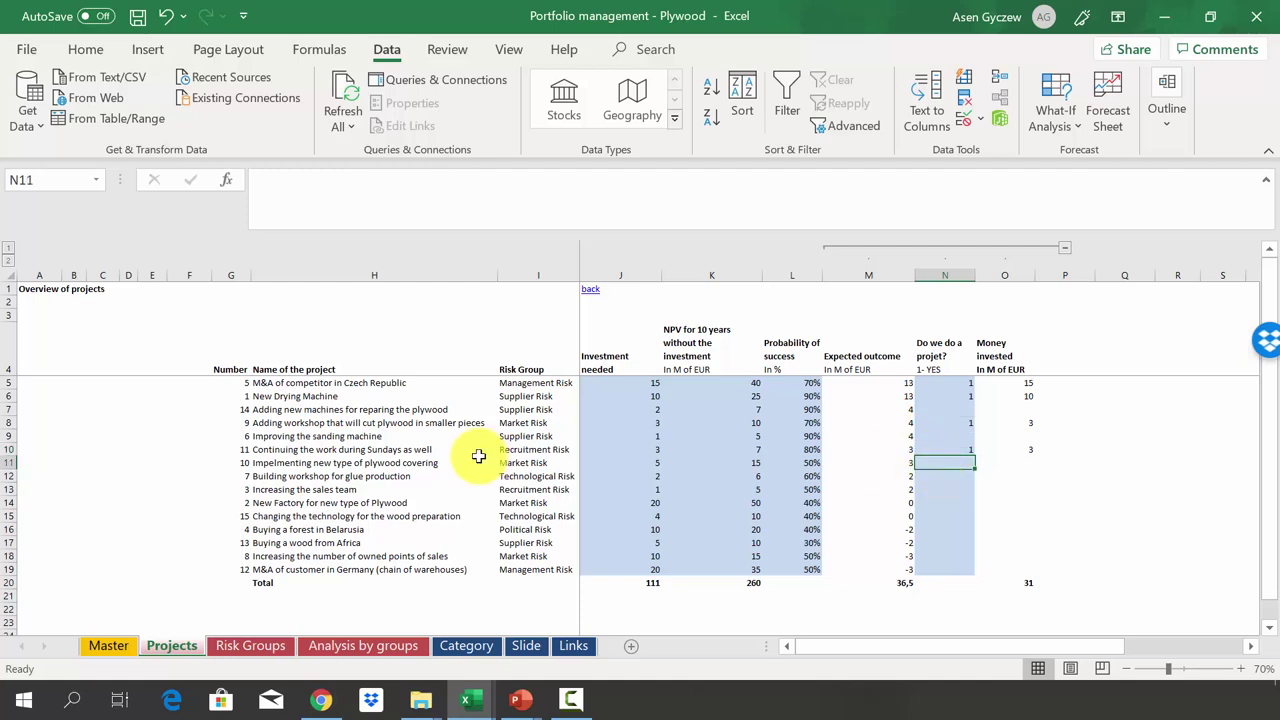
left_click(380, 474)
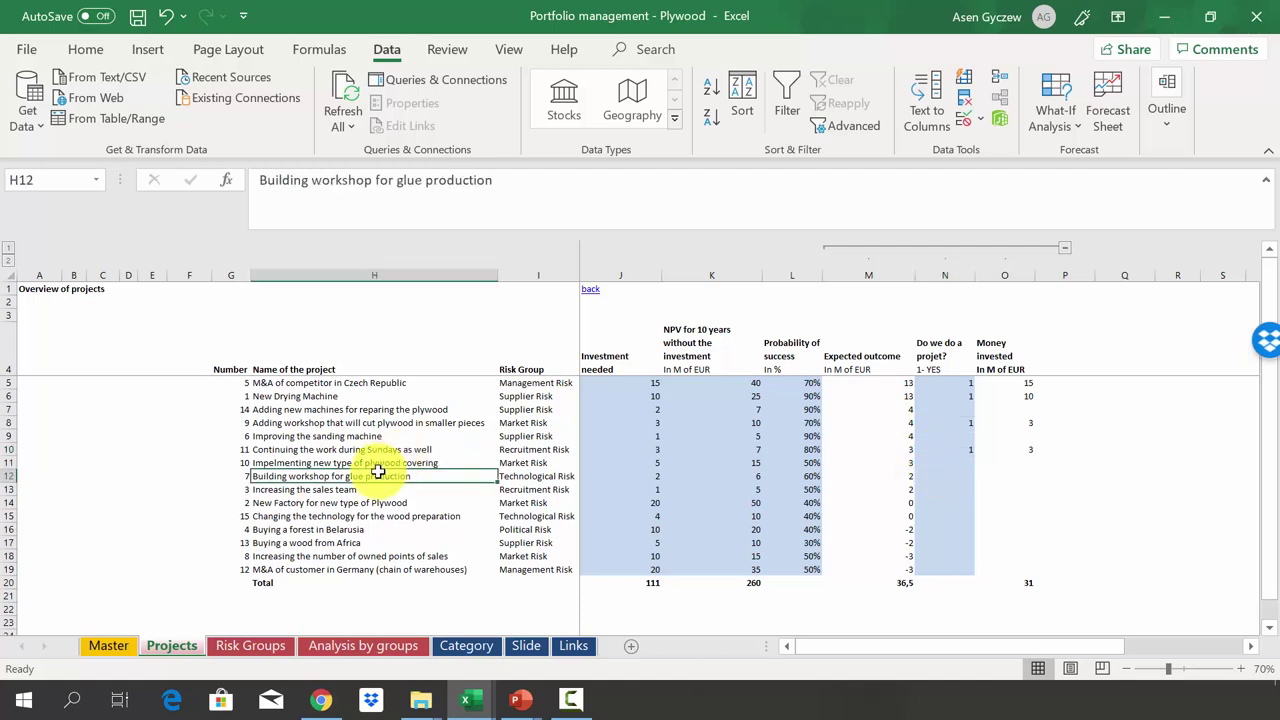
left_click(315, 463)
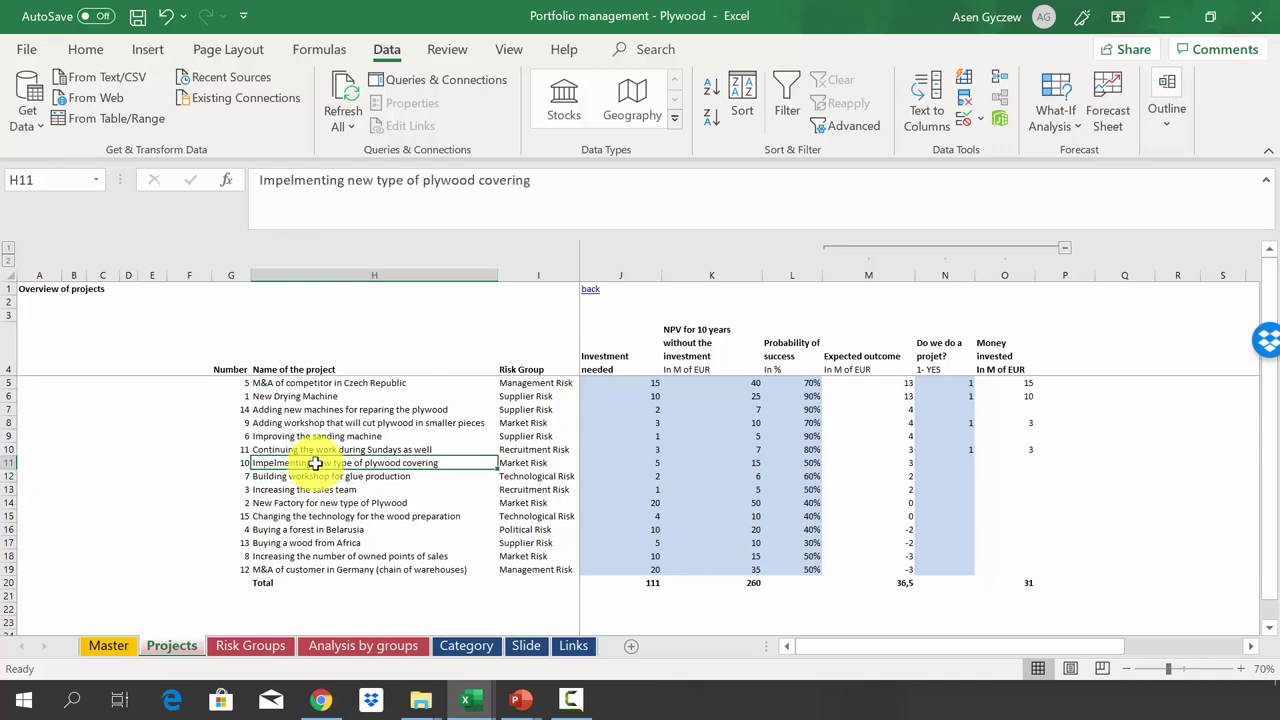
left_click(8, 463)
left_click(9, 476)
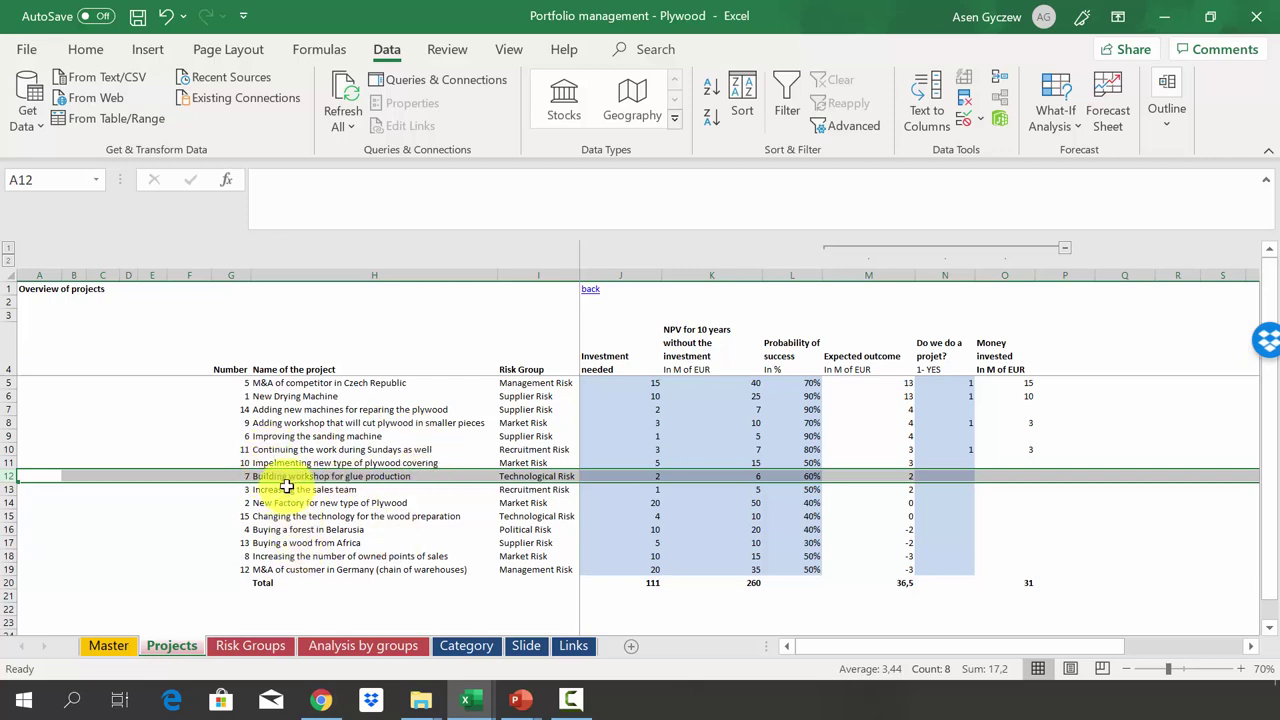
left_click(920, 475)
type("1")
key("Return")
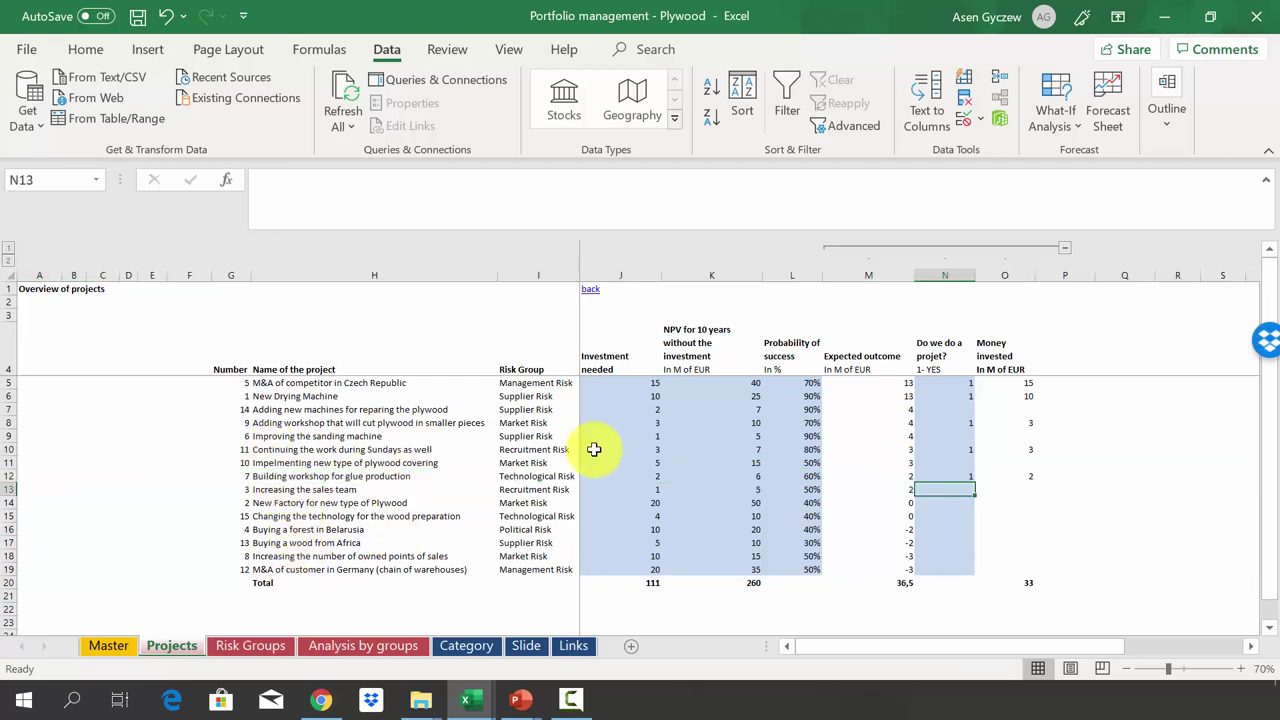
Examine the risk groups of the undecided projects in rows 13 to 16 and the expected outcomes in M16:M19.
left_click(524, 490)
left_click(523, 503)
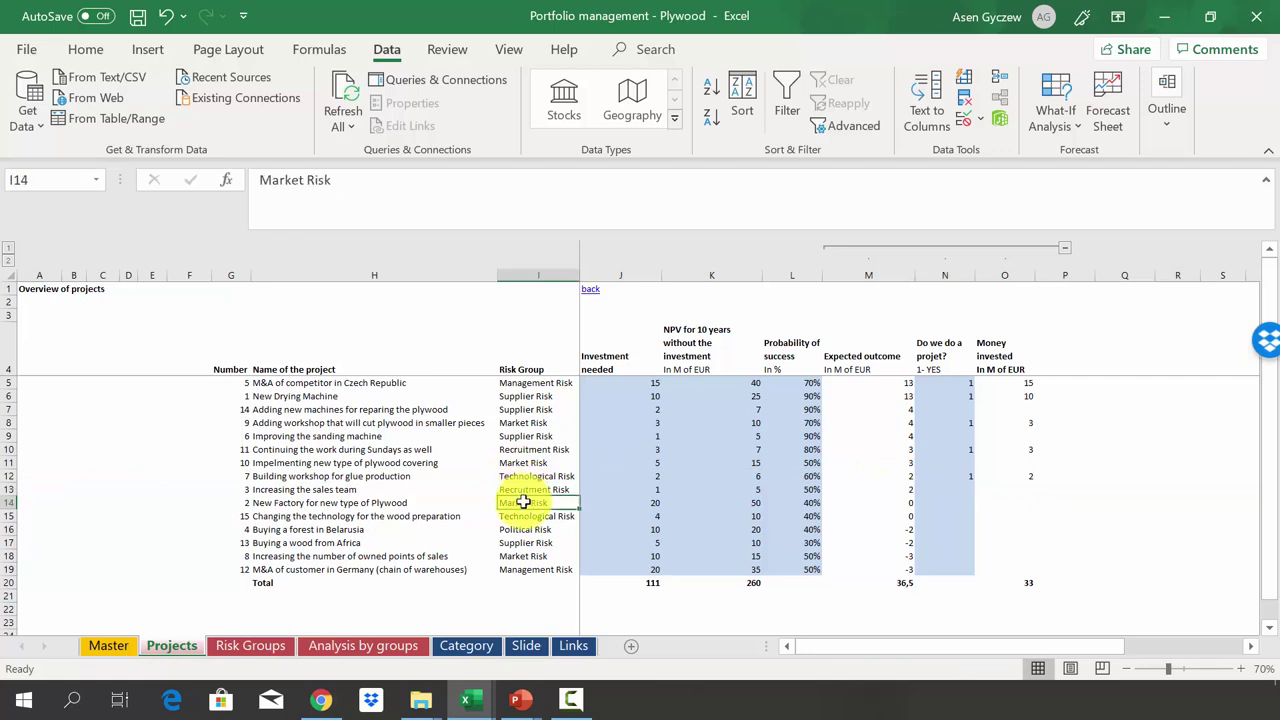
left_click(522, 516)
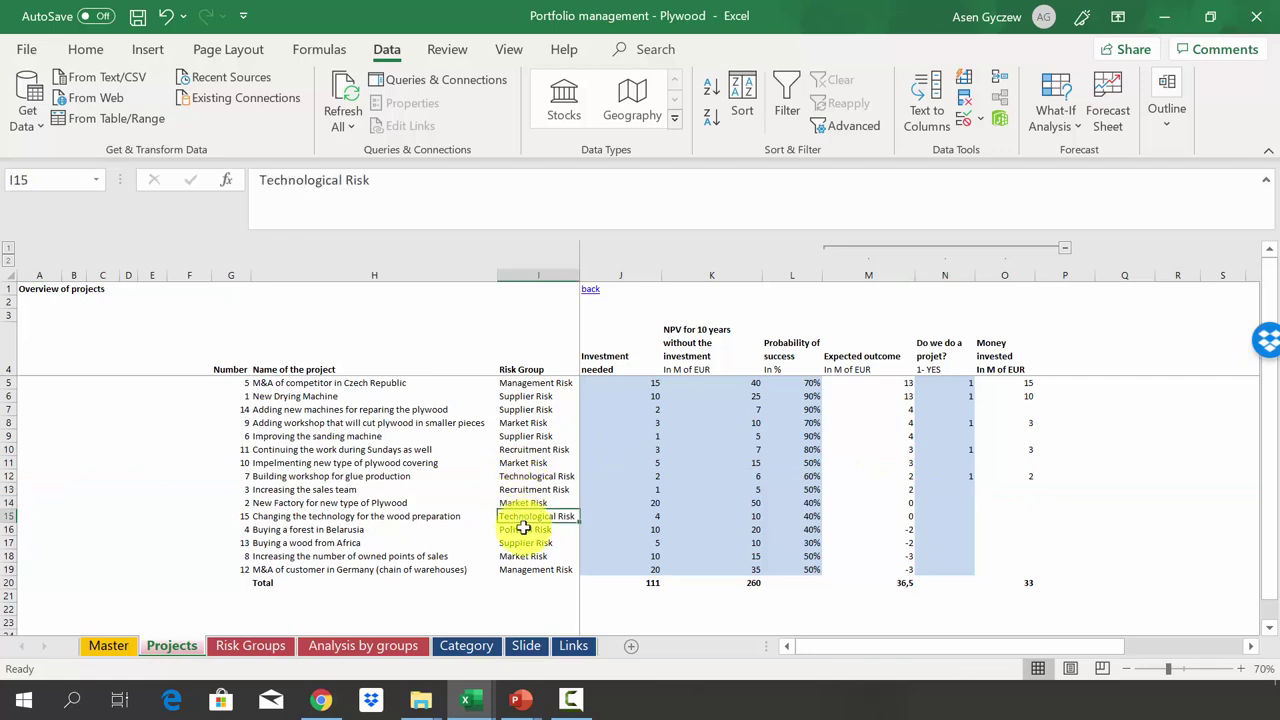
left_click(523, 529)
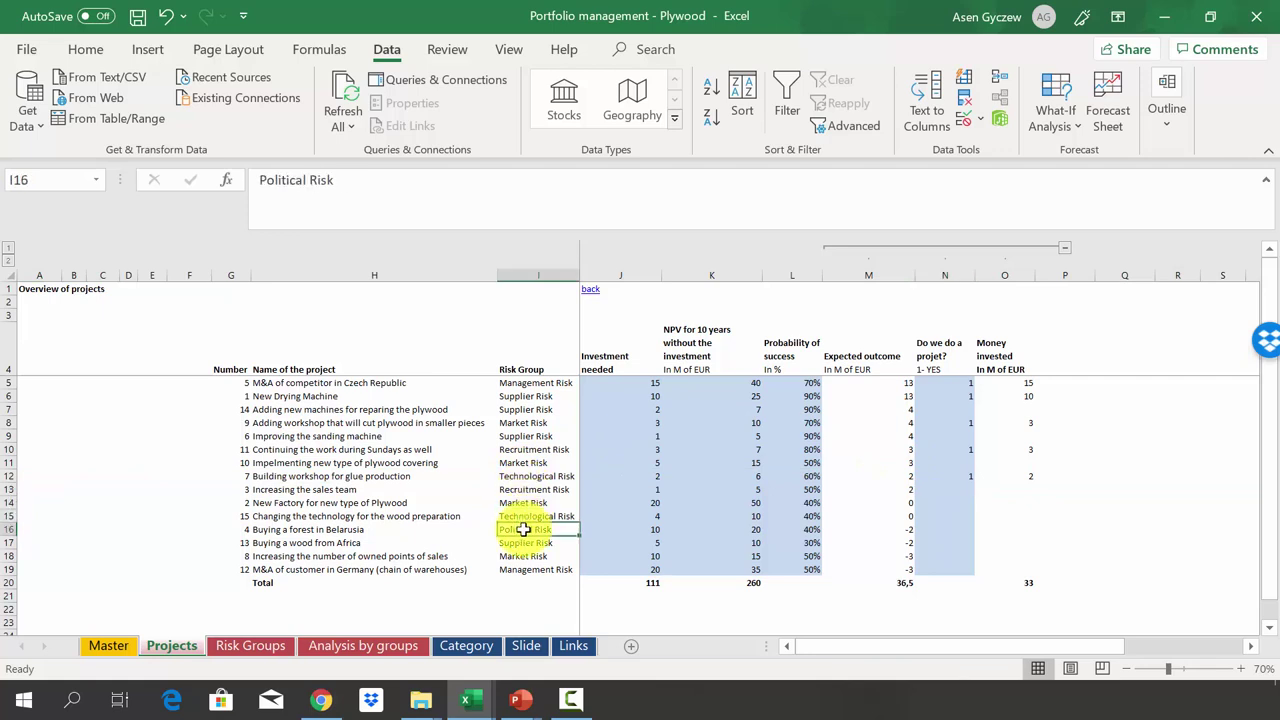
left_click(7, 530)
left_click(943, 529)
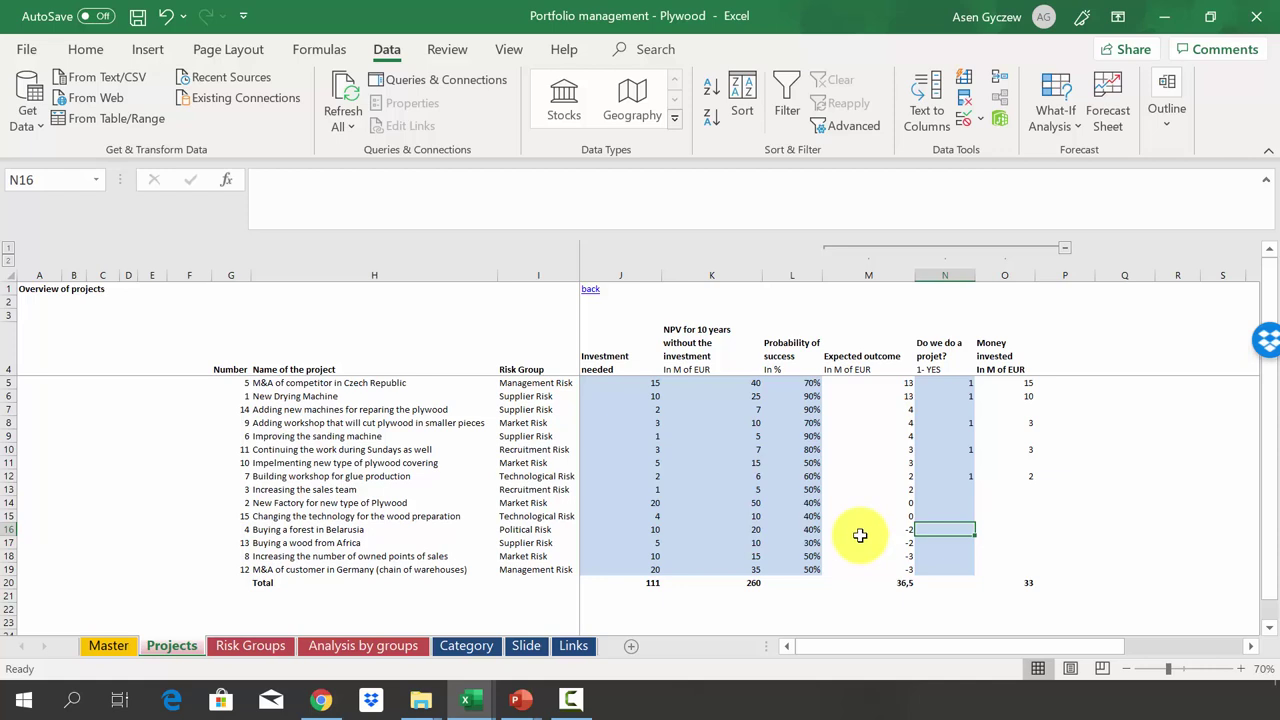
left_click_drag(860, 531, 871, 563)
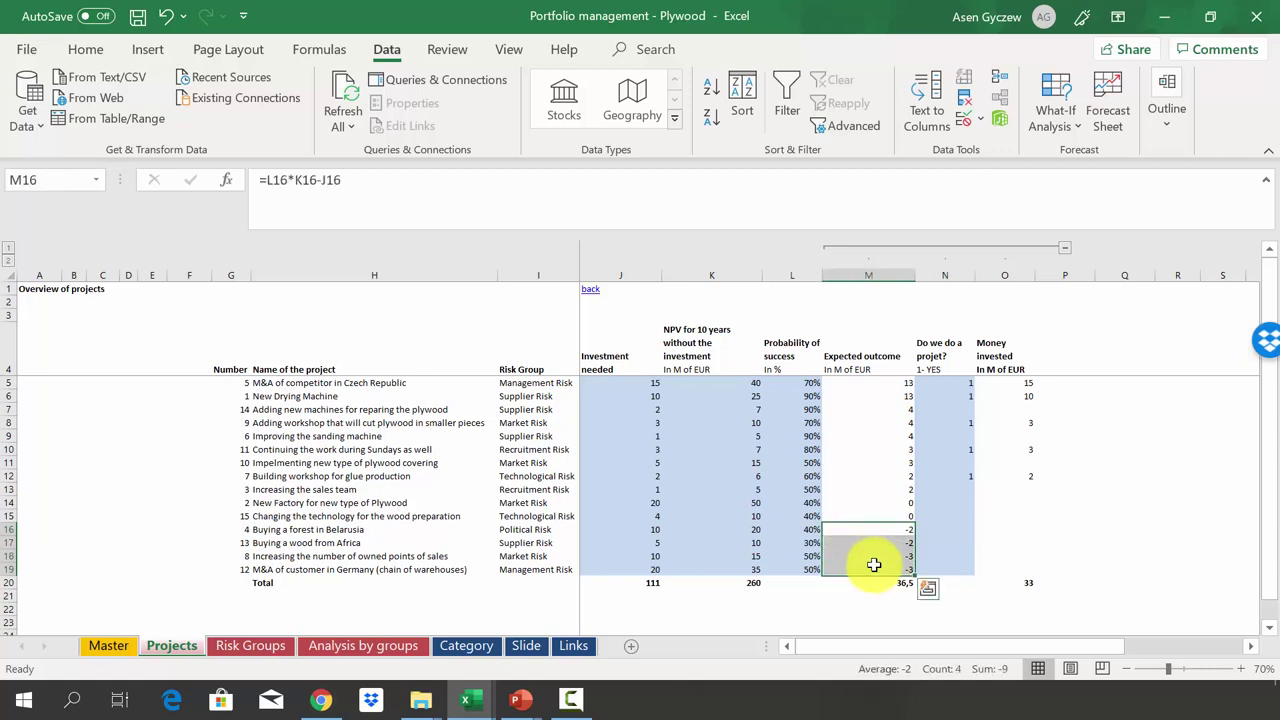
Compare the decisions for Building workshop for glue production and Continuing the work during Sundays, and examine the latter's full row.
left_click(960, 477)
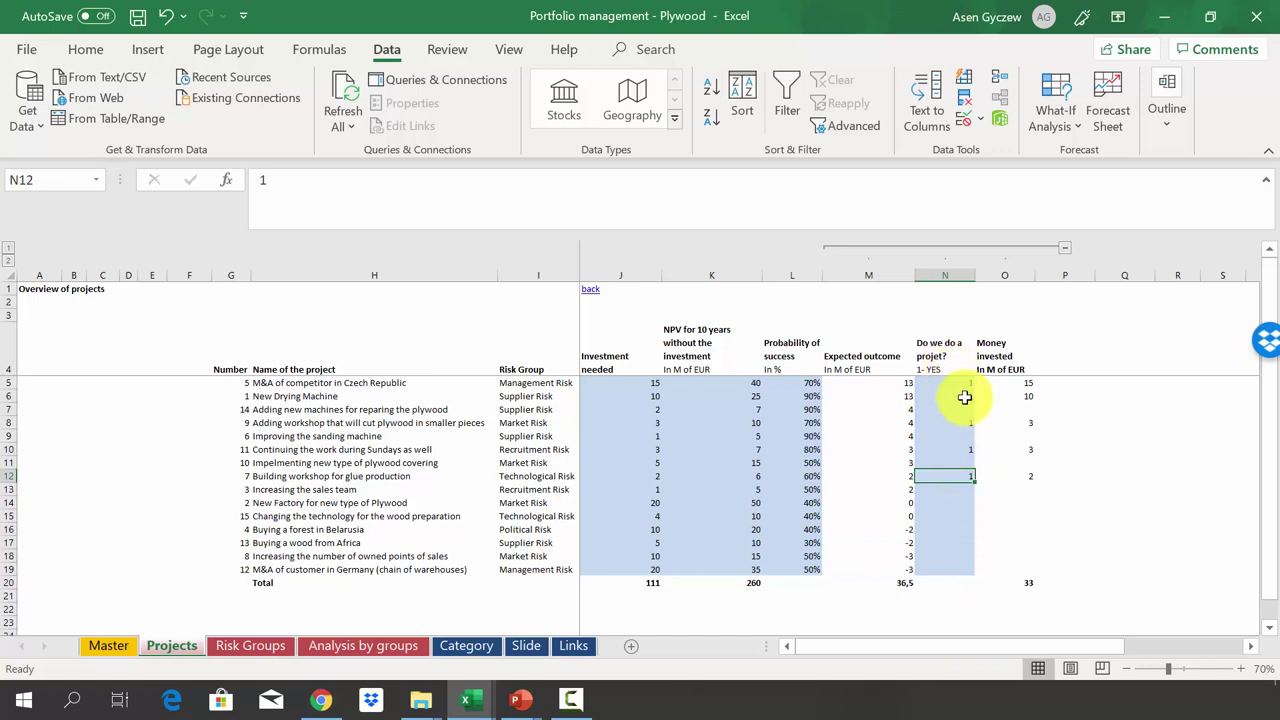
left_click(958, 449)
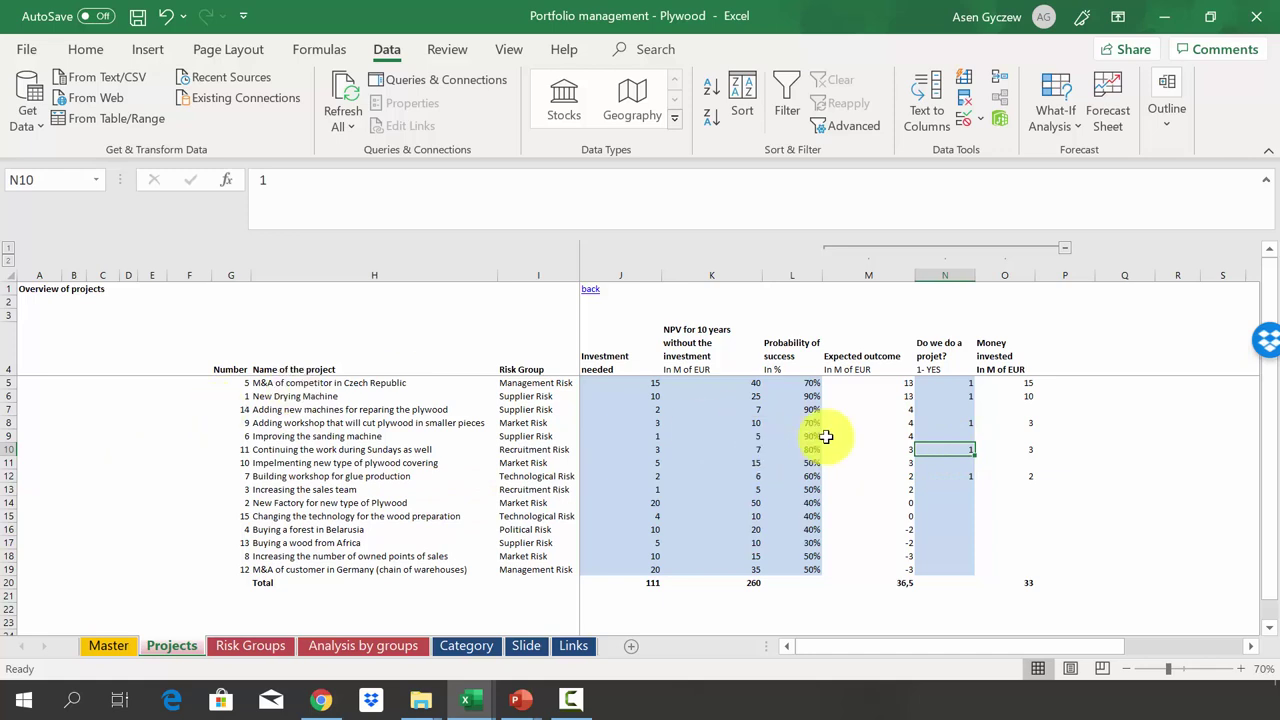
left_click(957, 472)
key("Up")
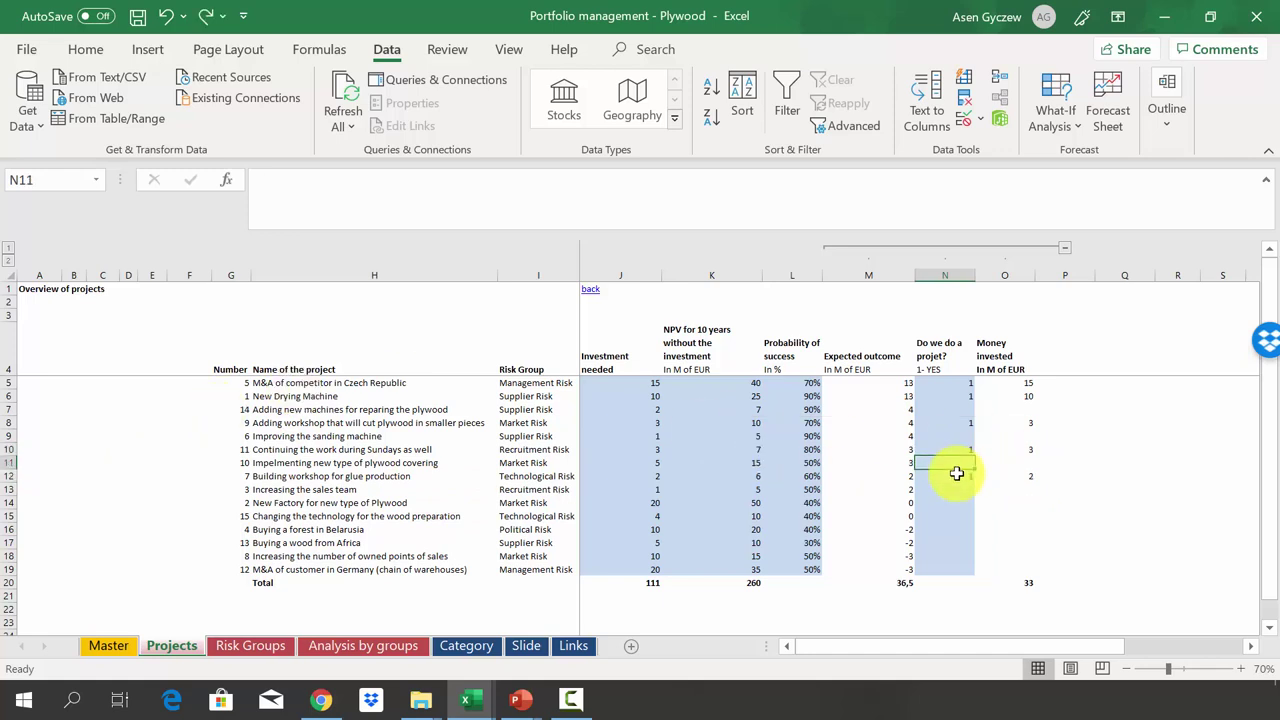
left_click(957, 479)
key("Up")
key("Up")
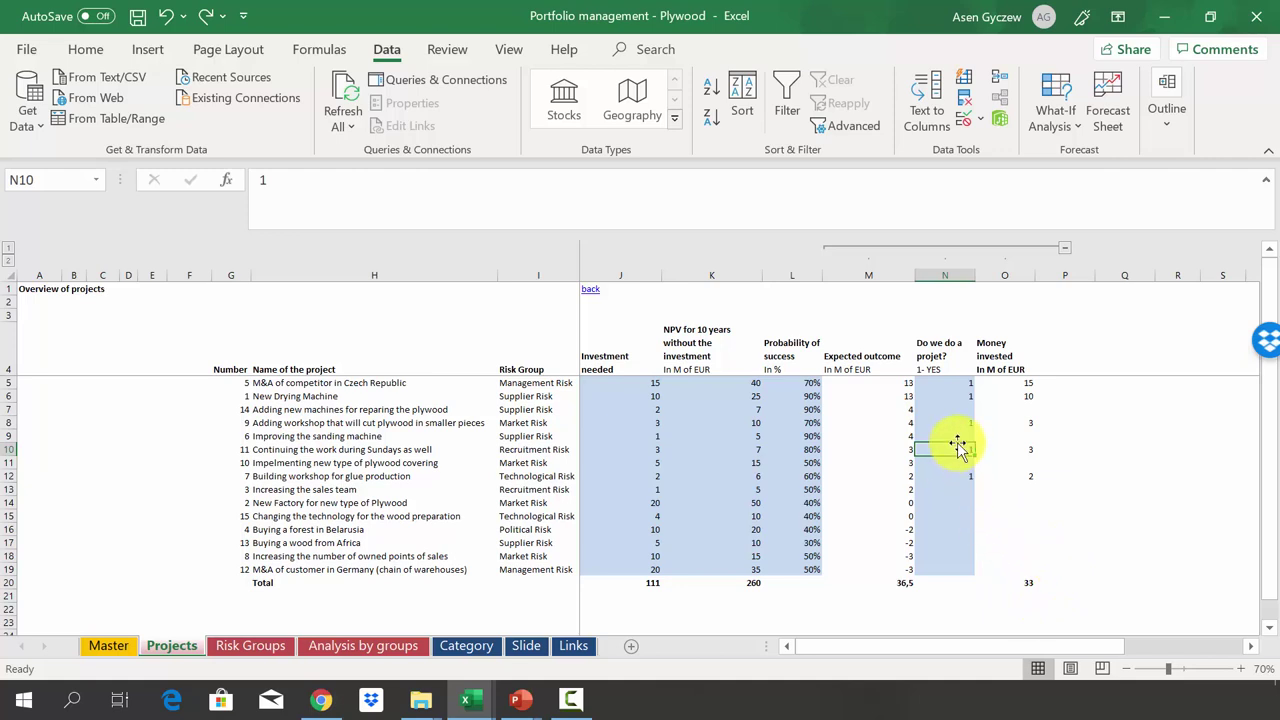
key("shift+space")
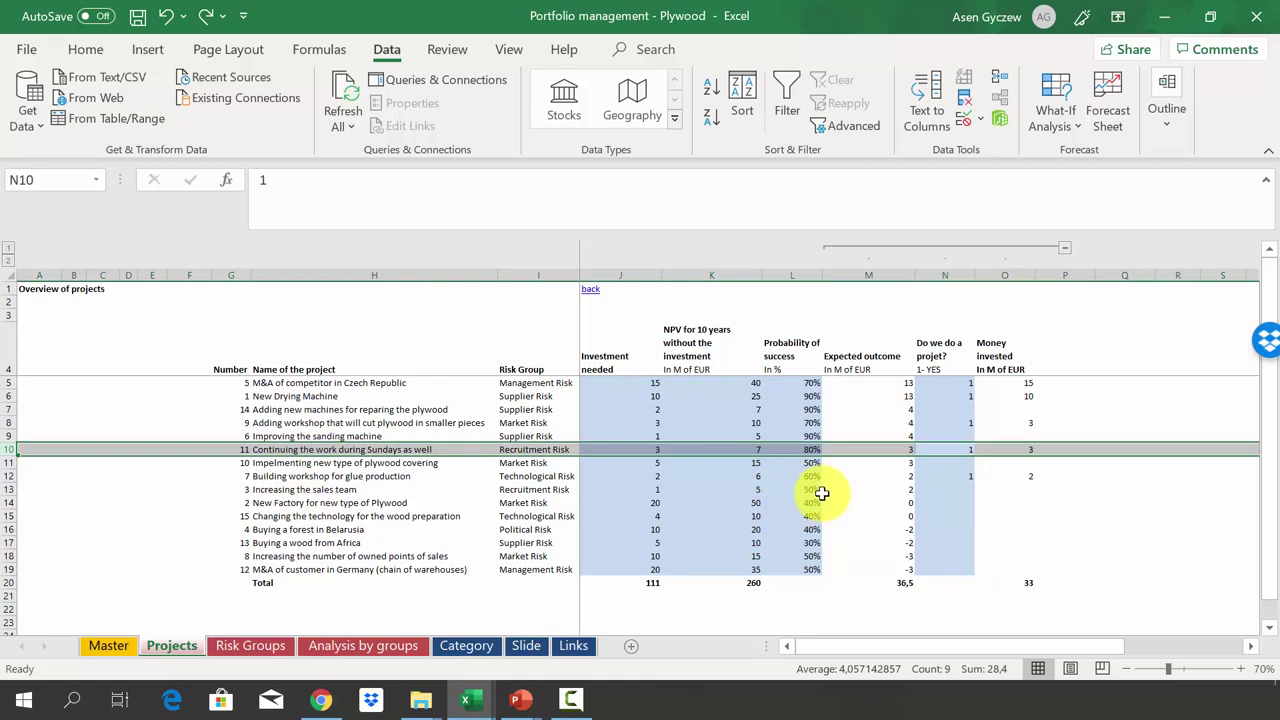
Review the row of Building workshop for glue production, and clear decision cell N10 for Continuing the work during Sundays as well.
left_click(963, 446)
left_click(957, 479)
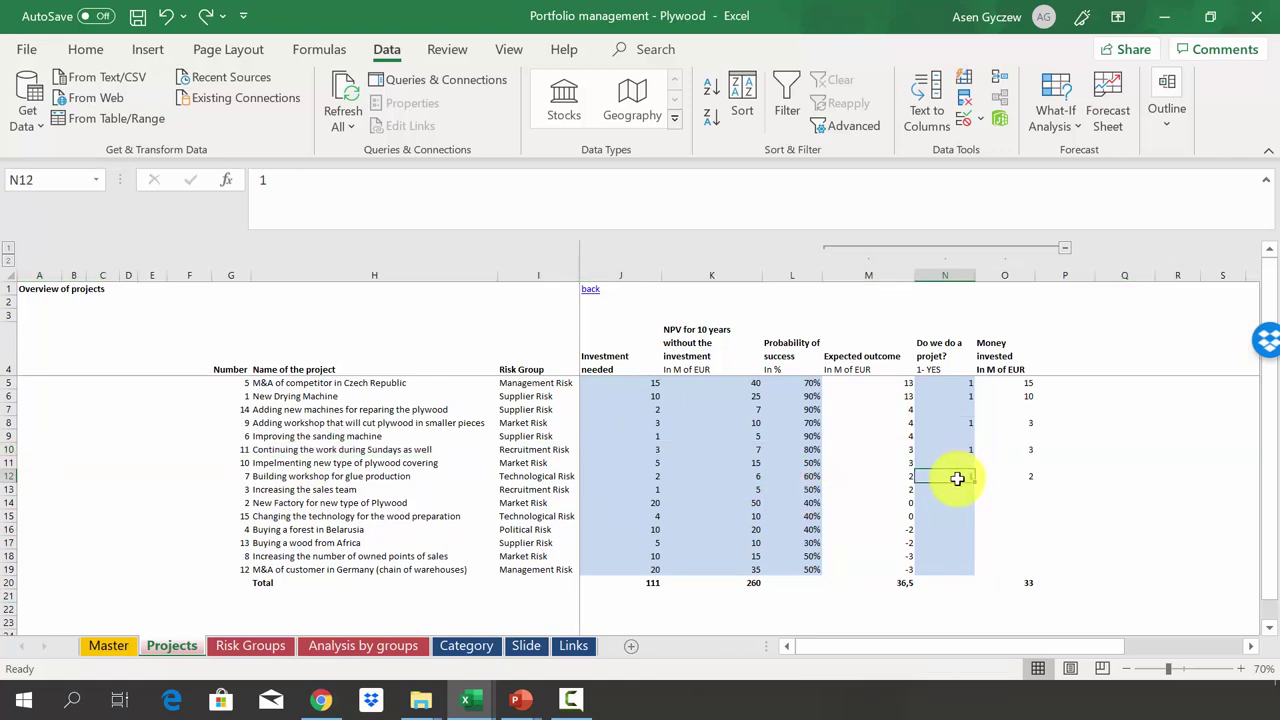
key("shift+space")
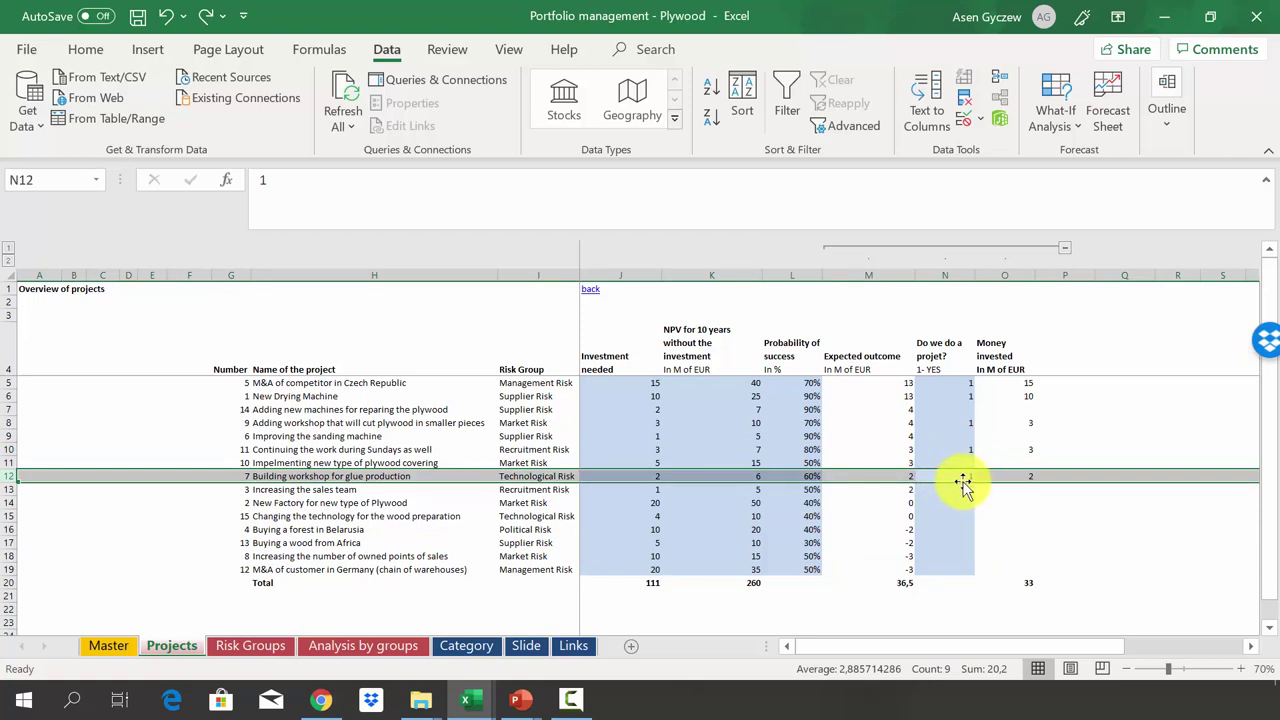
left_click(957, 478)
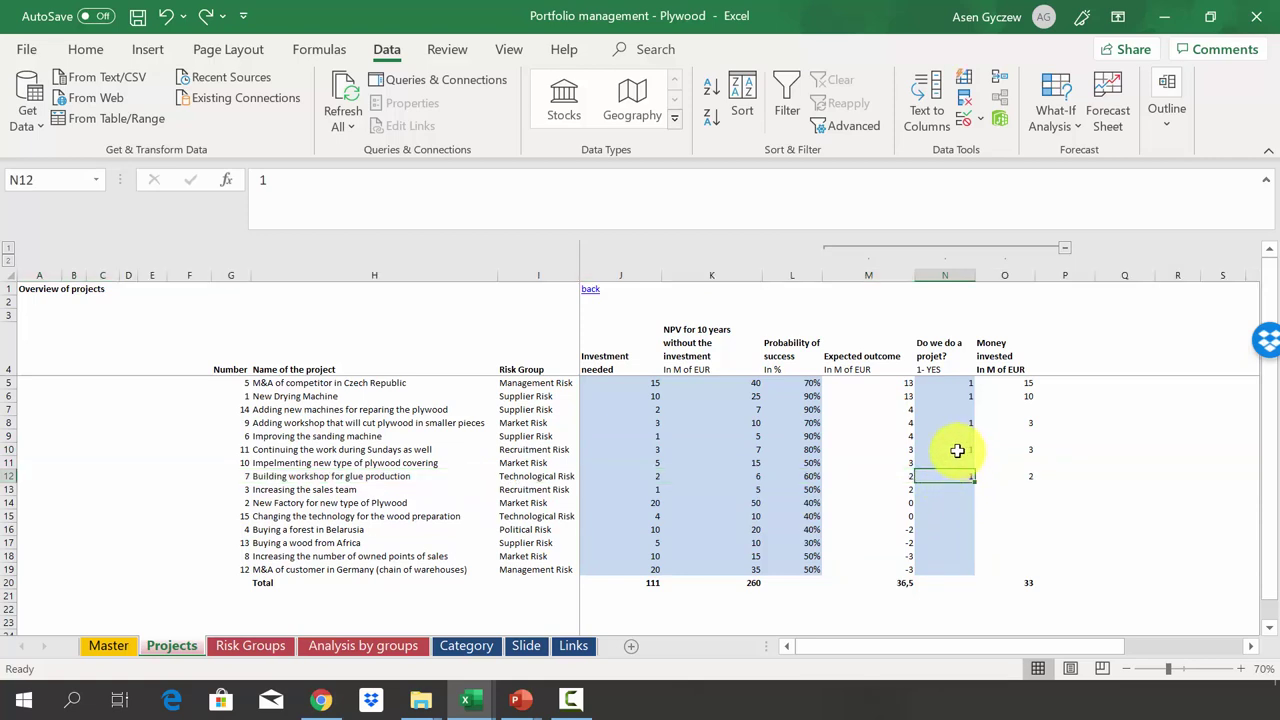
left_click(957, 451)
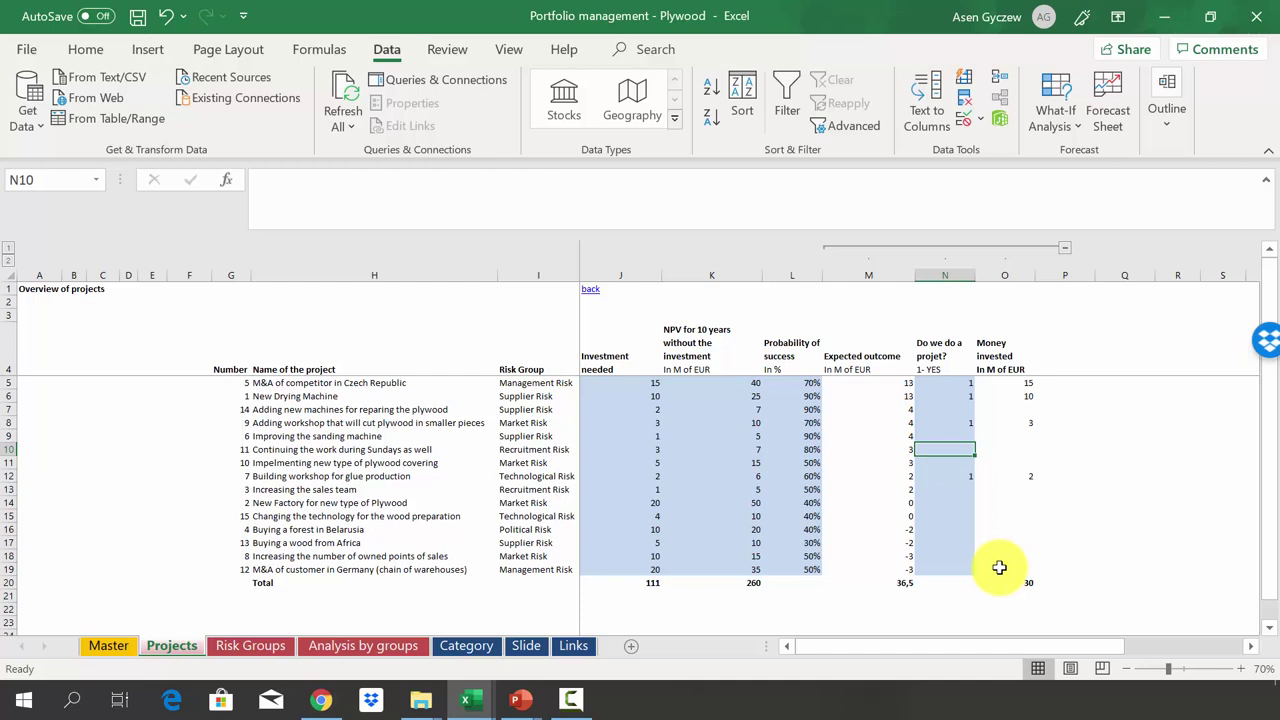
Examine the expected outcome column, row 5's decision, money invested and risk group, and the money invested in Adding workshop that will cut plywood in smaller pieces.
left_click(808, 398)
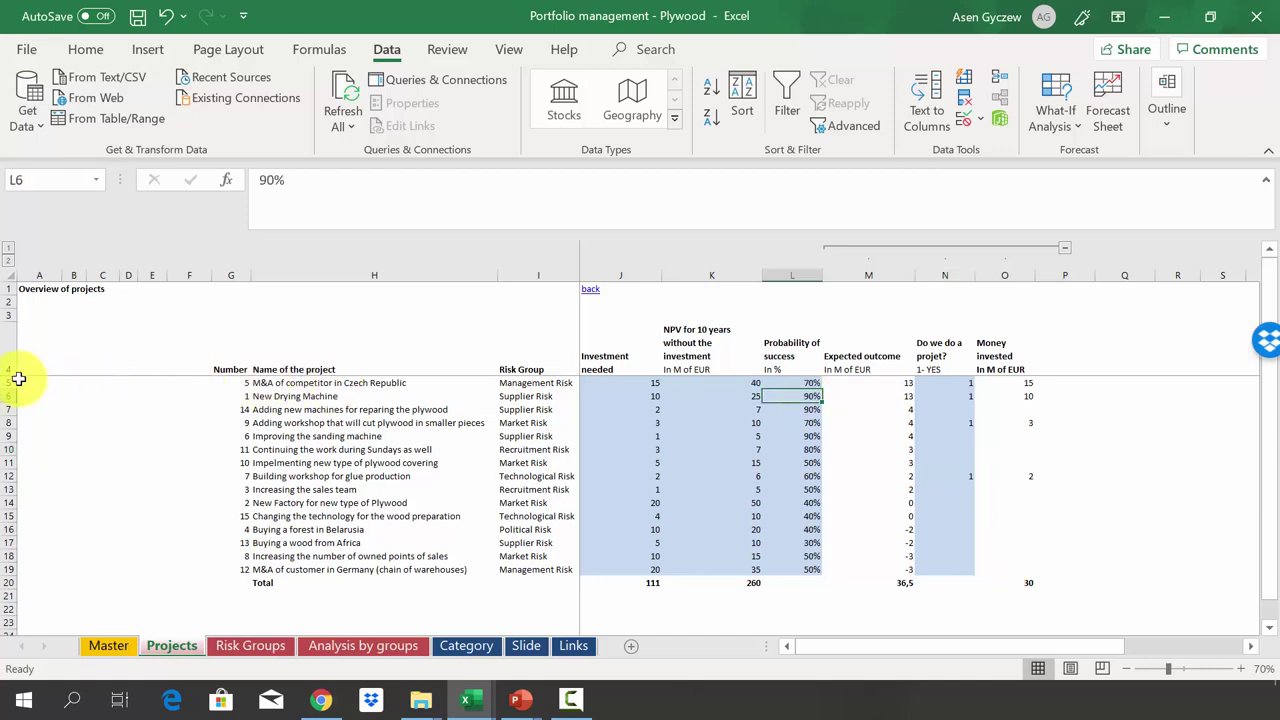
left_click(862, 276)
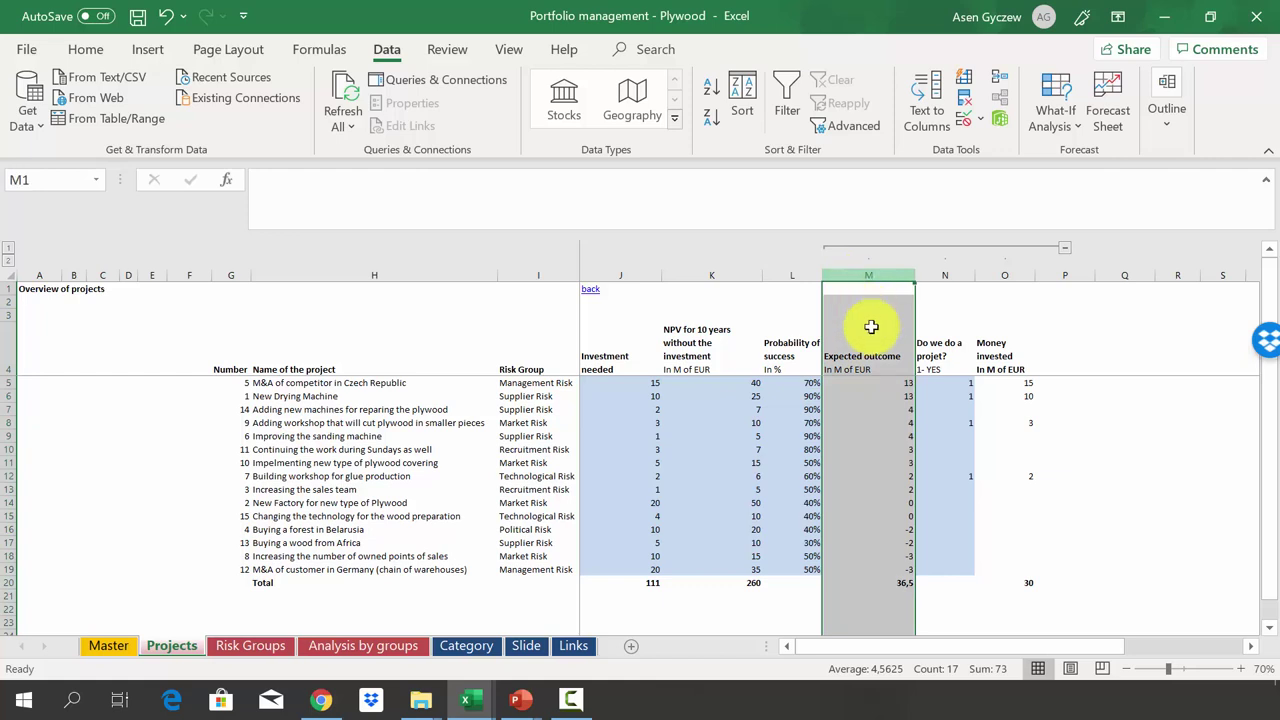
left_click(900, 383)
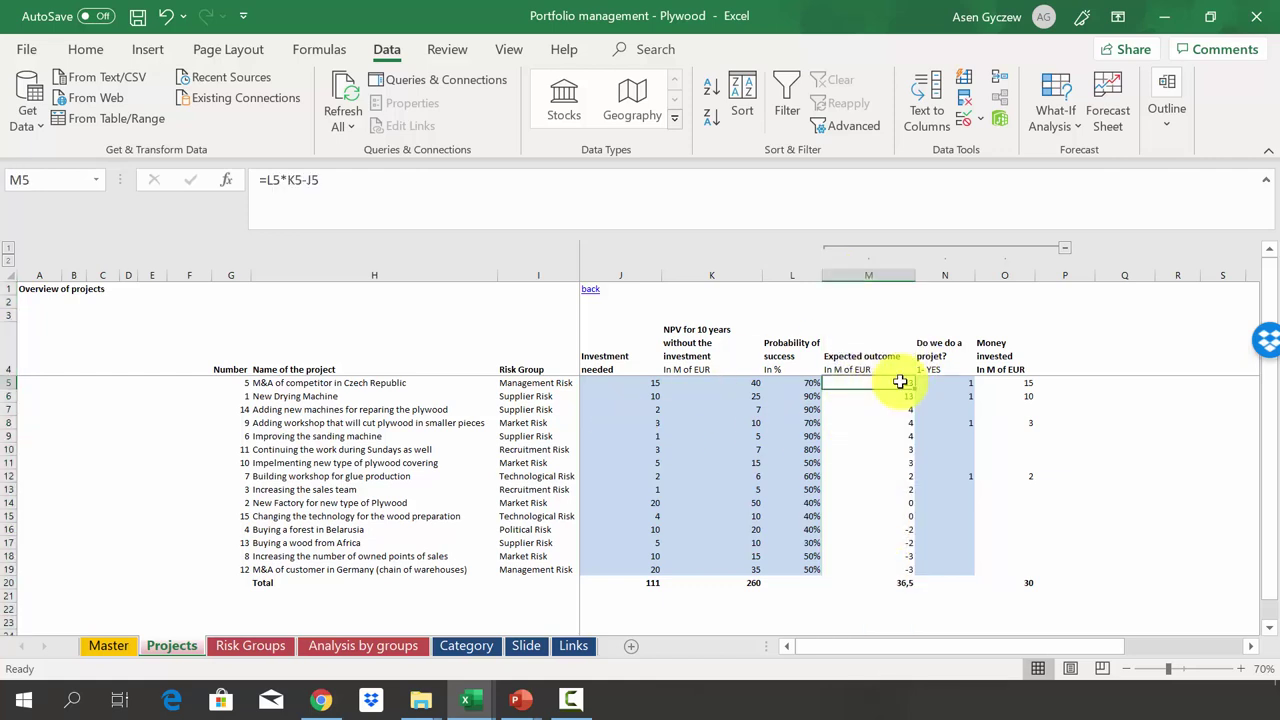
left_click(977, 382)
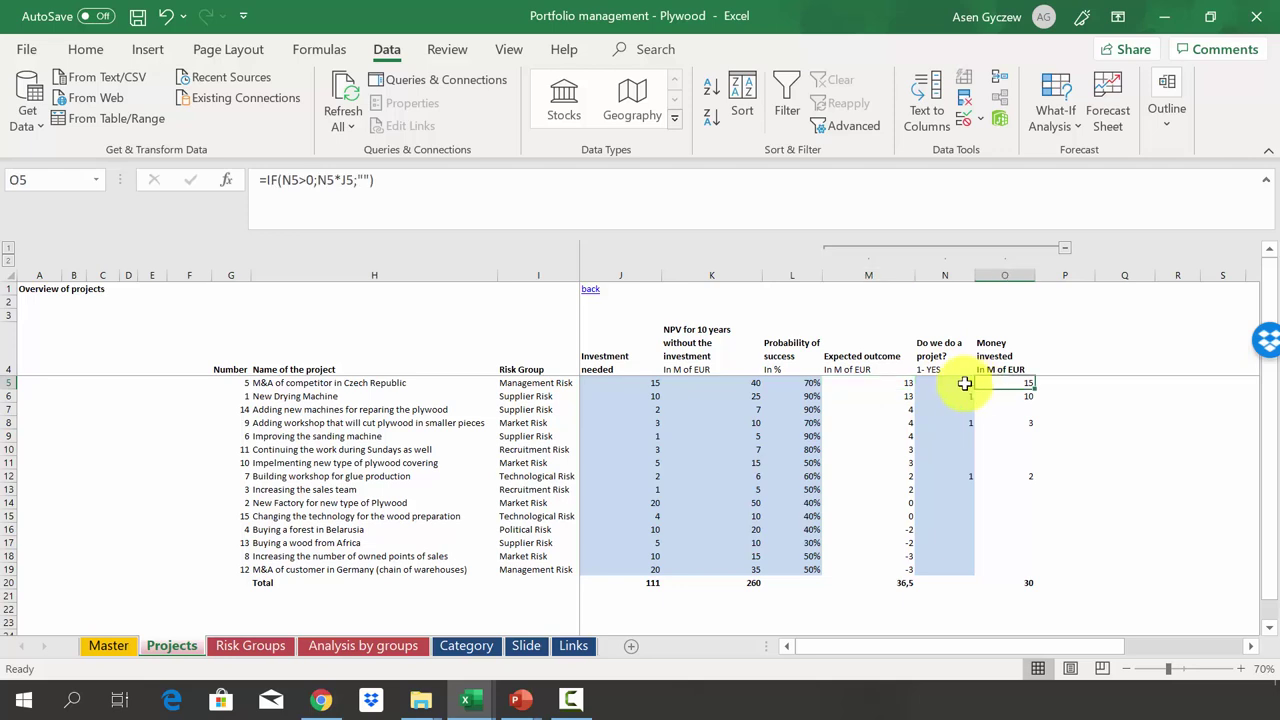
left_click(958, 384)
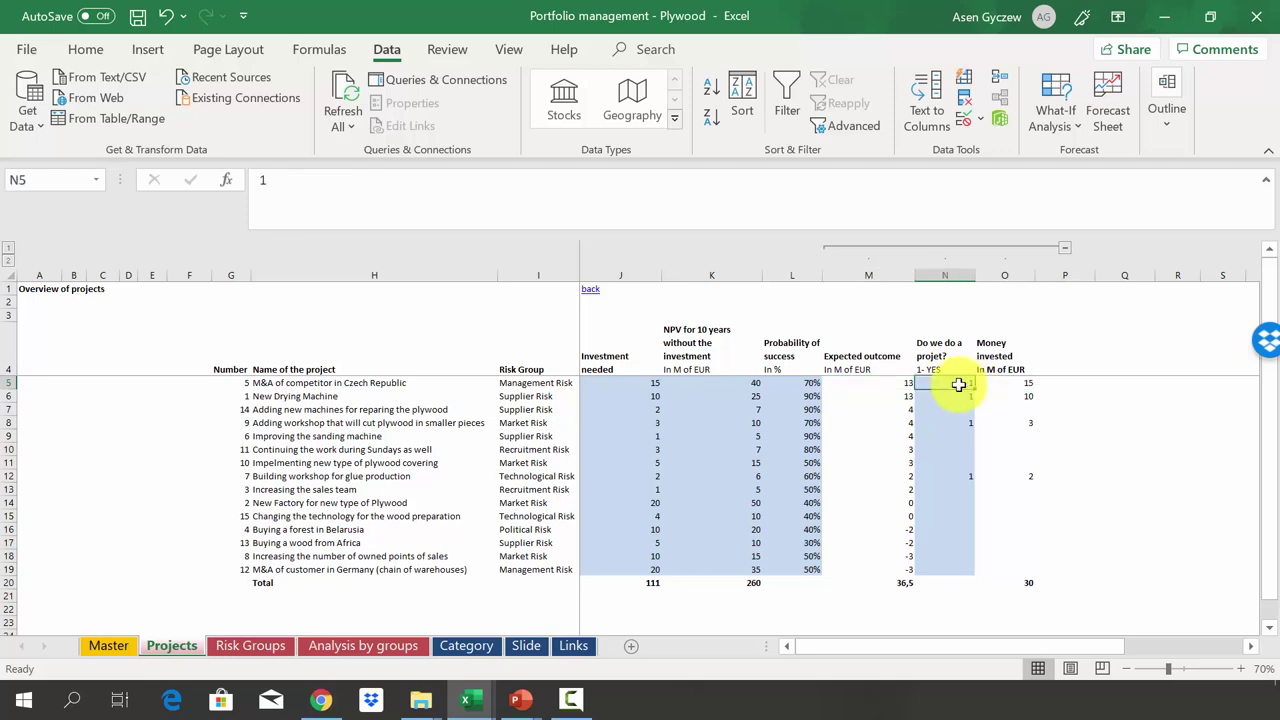
left_click(545, 382)
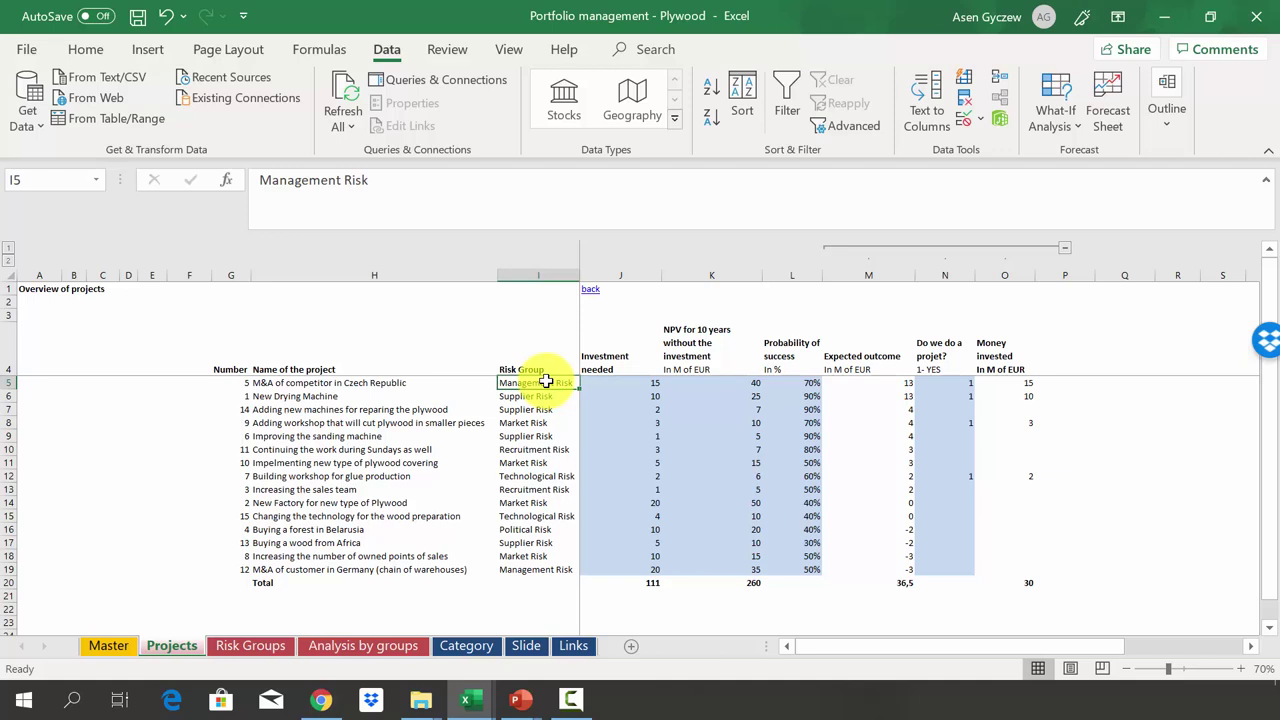
left_click(1005, 422)
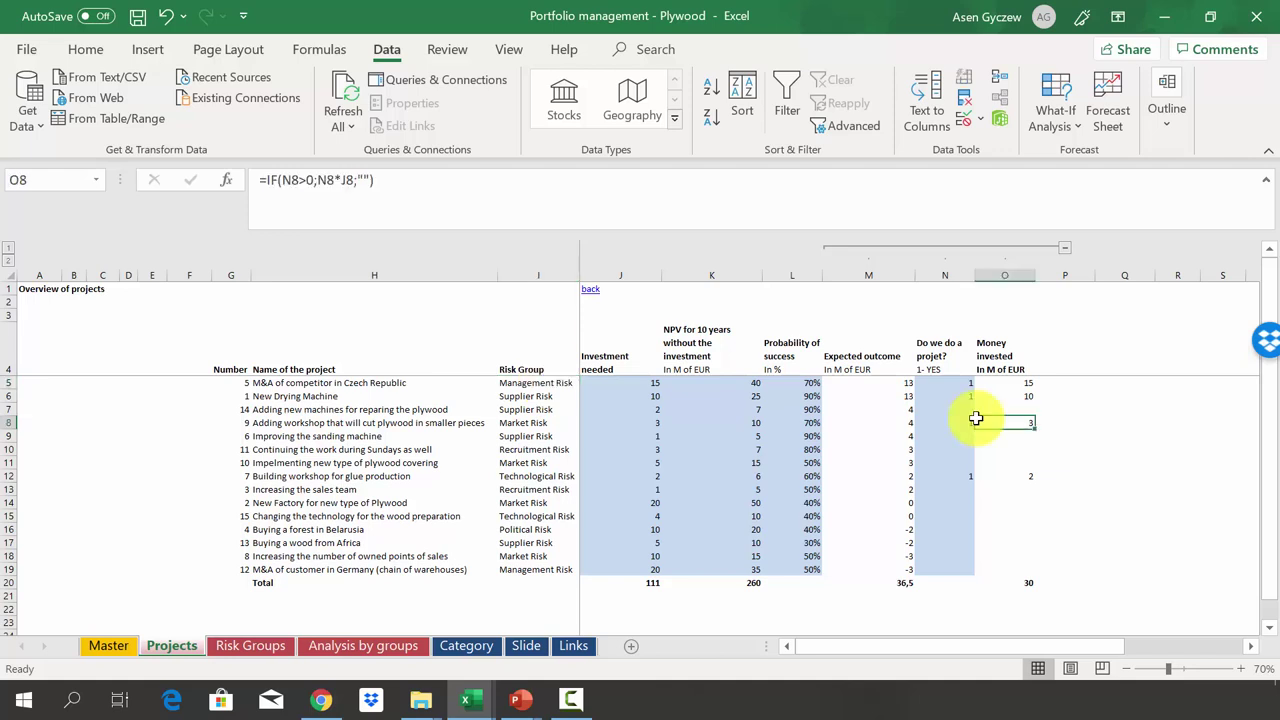